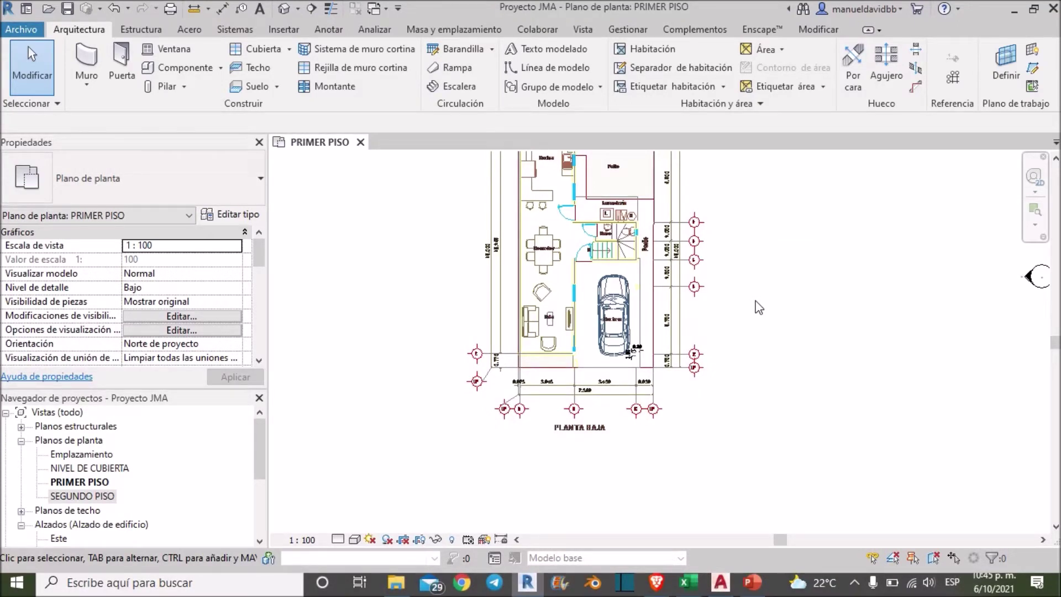
Step: Pan and zoom the PRIMER PISO plan to frame its left edge
scroll(759, 307, "down", 1)
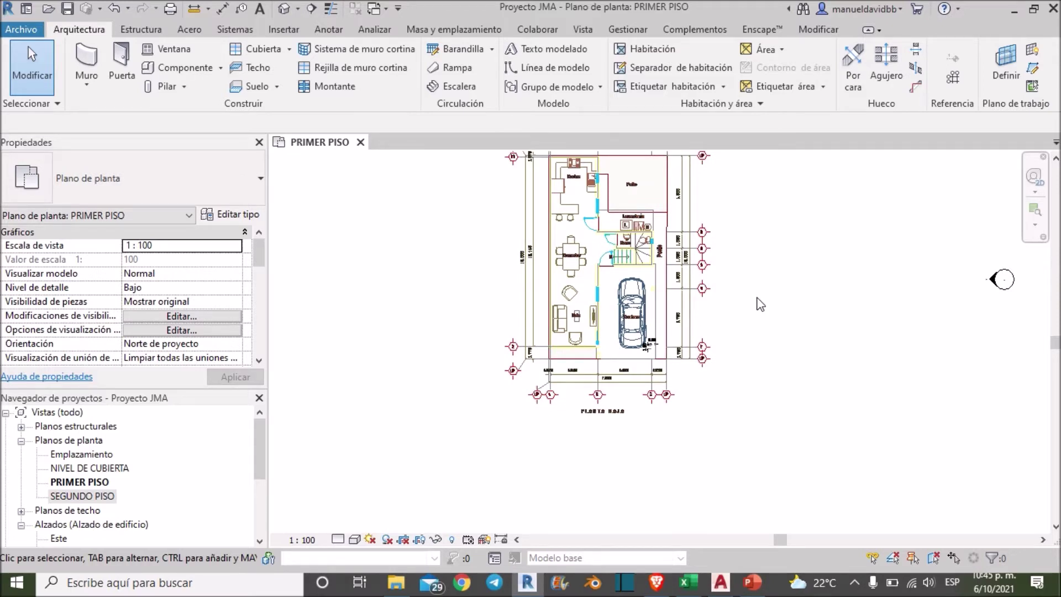
middle_click_drag(749, 286, 735, 330)
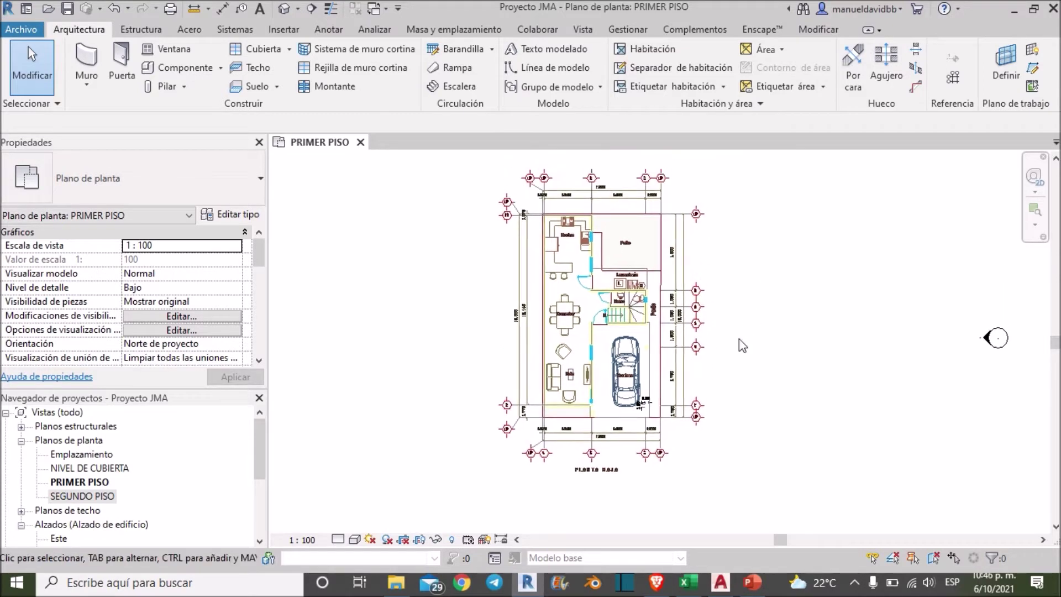
scroll(718, 324, "up", 2)
scroll(696, 315, "up", 3)
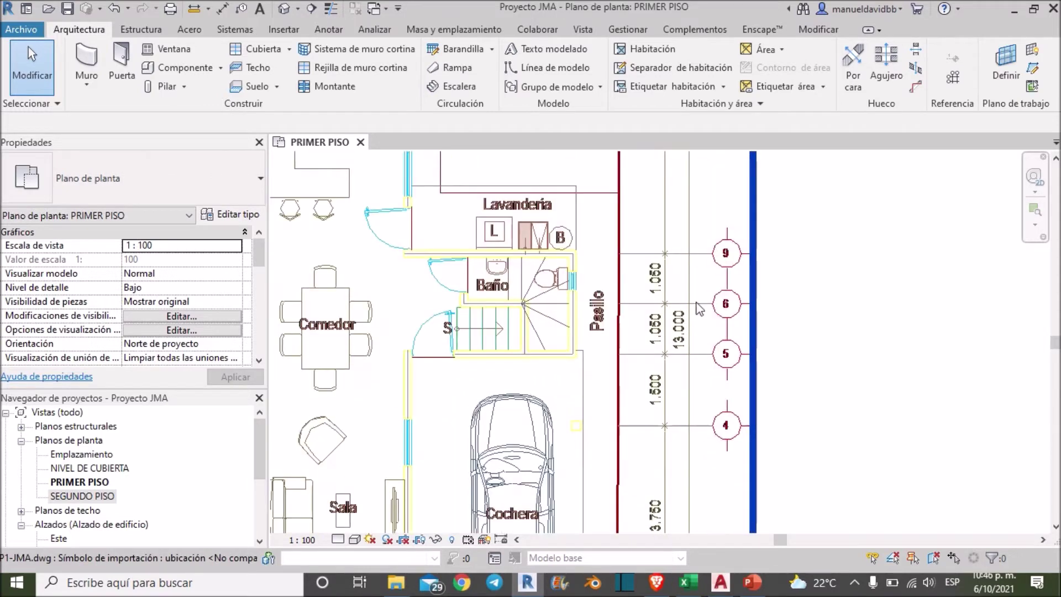
scroll(681, 307, "up", 3)
scroll(680, 316, "down", 2)
scroll(696, 317, "down", 2)
scroll(713, 319, "down", 2)
scroll(727, 319, "down", 1)
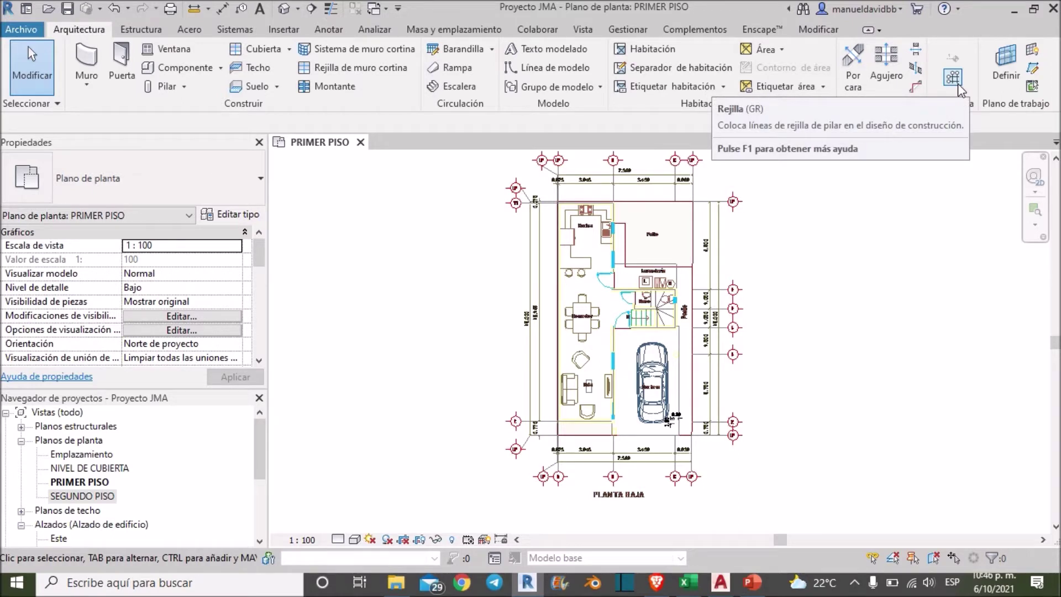
mouse_move(953, 77)
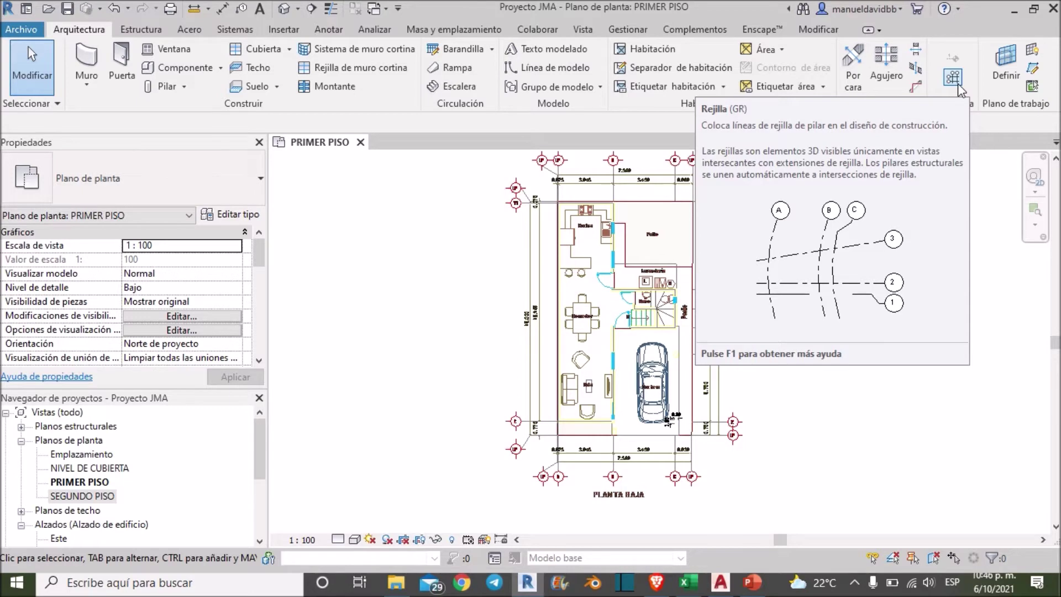
Step: Start a new grid line at the left dimension-line corner of the plan
left_click(953, 81)
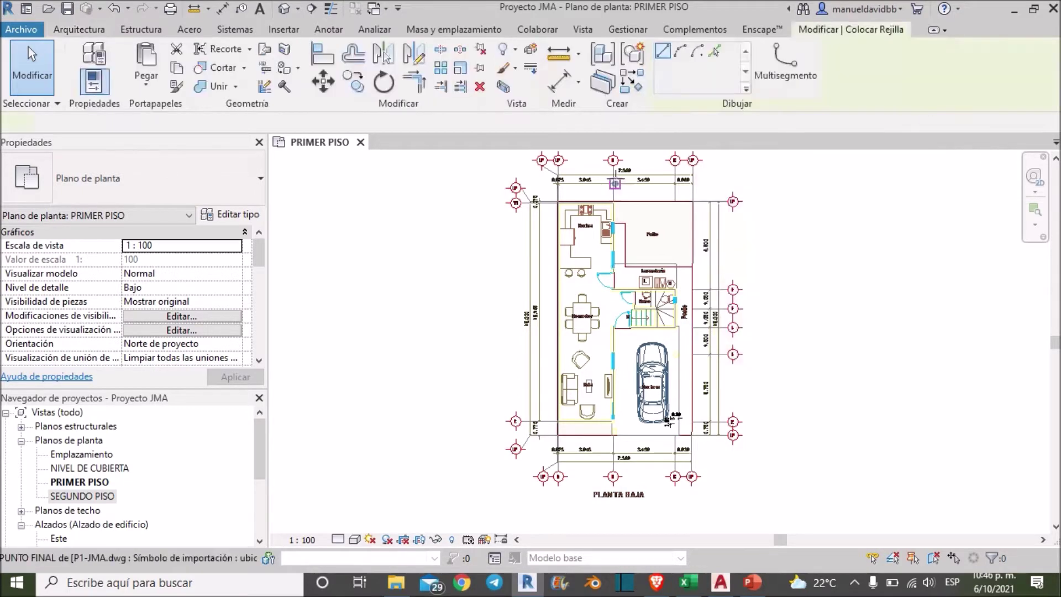
scroll(567, 171, "up", 2)
scroll(568, 171, "up", 3)
scroll(549, 173, "up", 3)
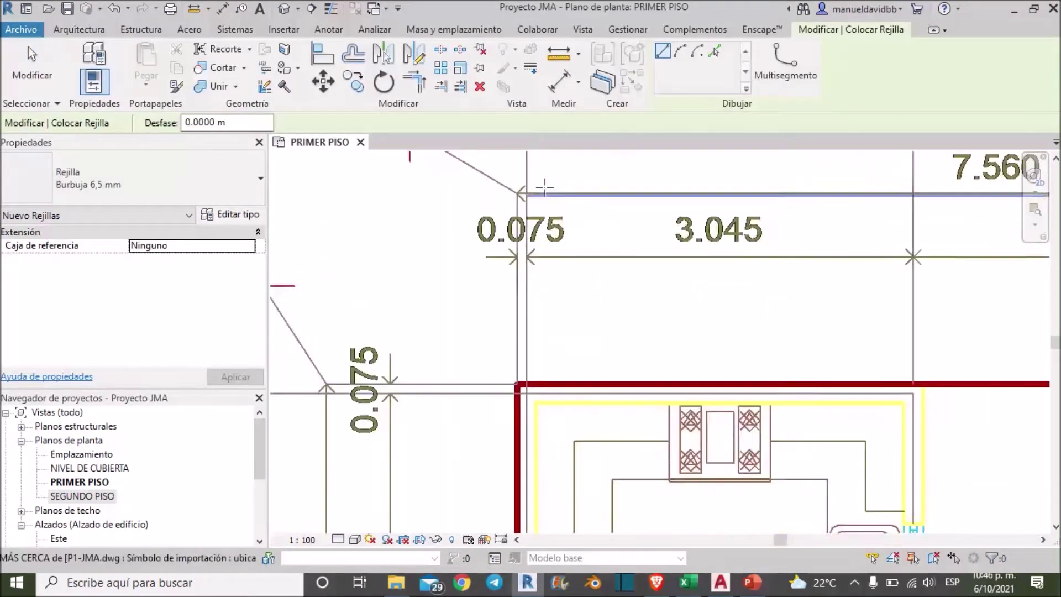
scroll(517, 204, "up", 3)
left_click(509, 199)
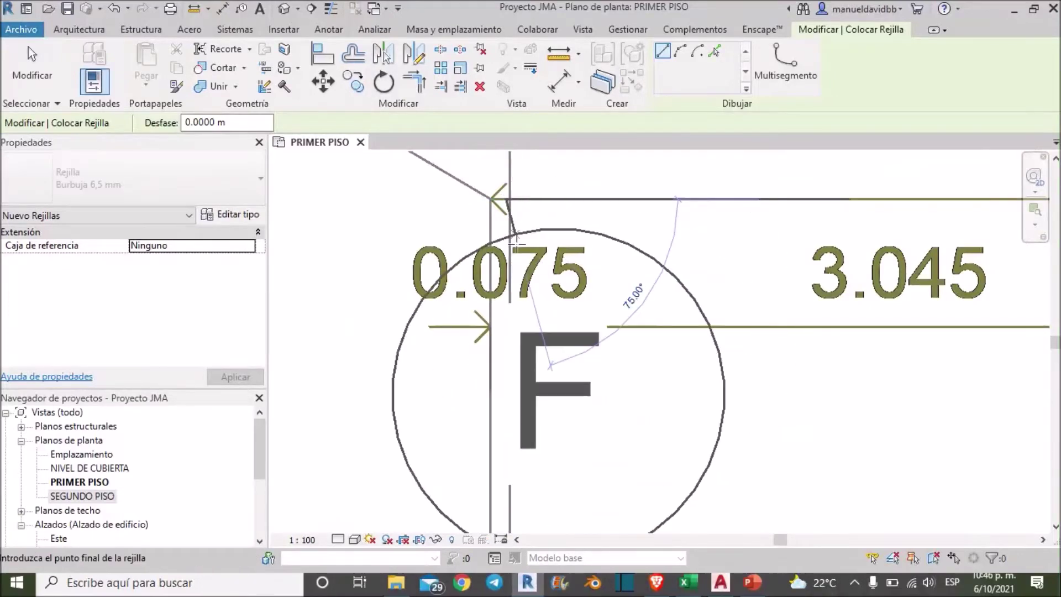
key("Escape")
left_click(510, 199)
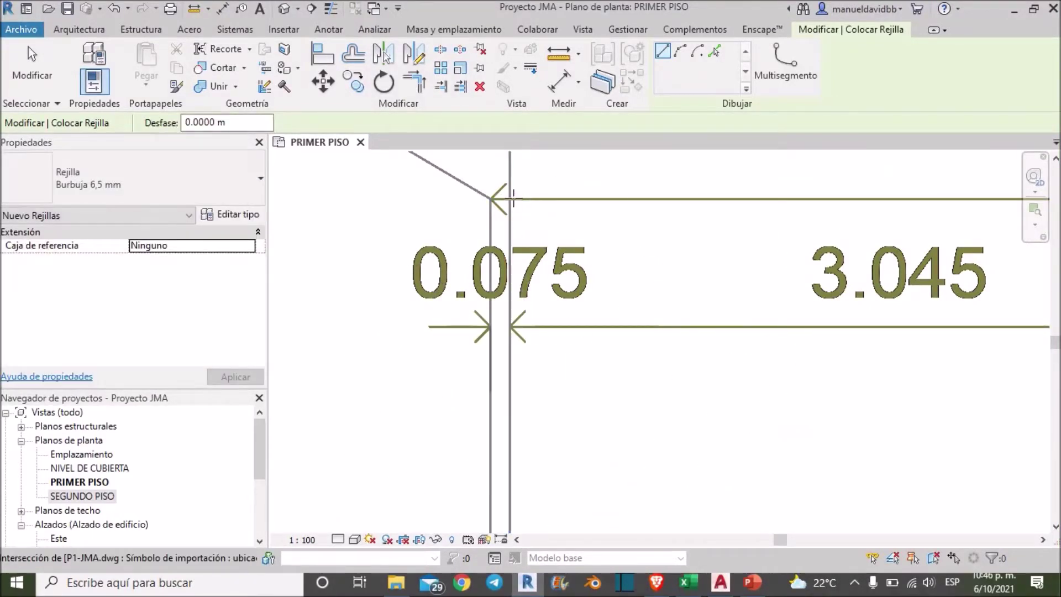
scroll(517, 215, "down", 3)
scroll(526, 265, "down", 3)
Step: End the grid line just below imported bubble A, creating grid F
middle_click_drag(530, 323, 531, 105)
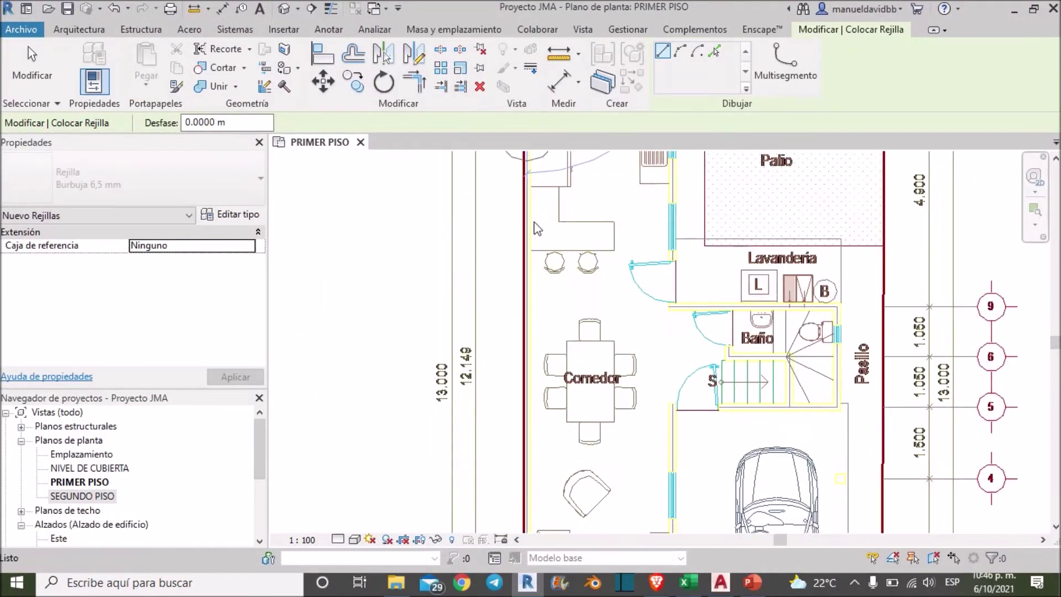
middle_click_drag(549, 332, 534, 133)
middle_click_drag(530, 409, 528, 331)
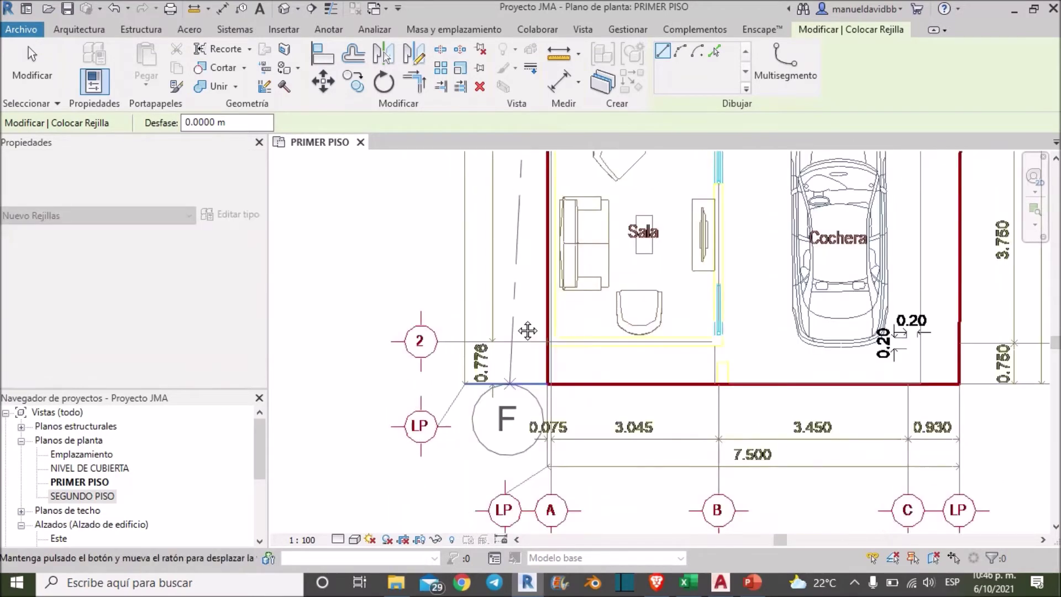
scroll(550, 421, "up", 3)
middle_click_drag(550, 421, 557, 300)
left_click(545, 412)
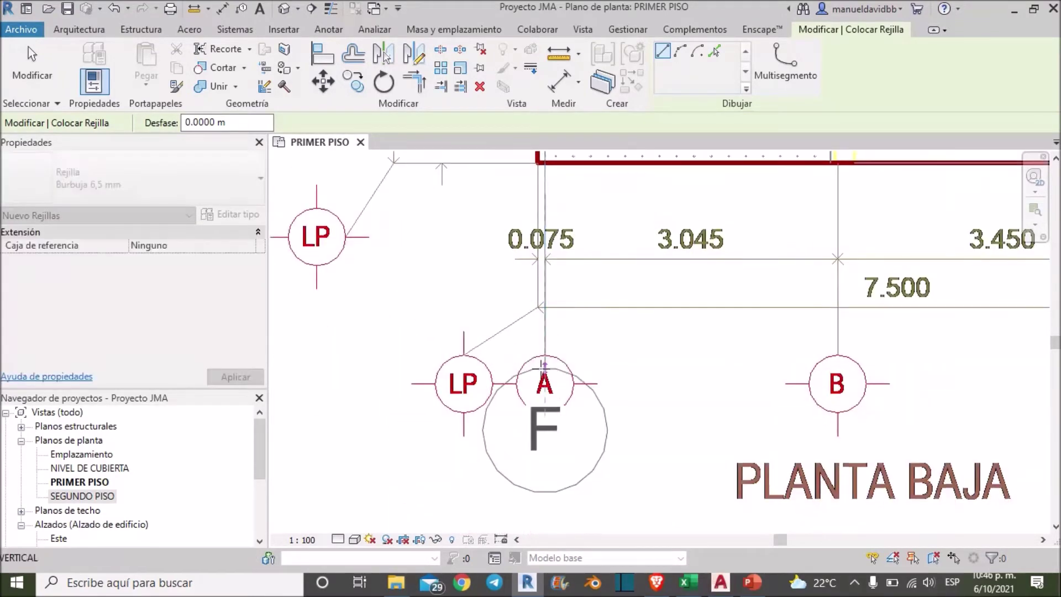
key("Escape")
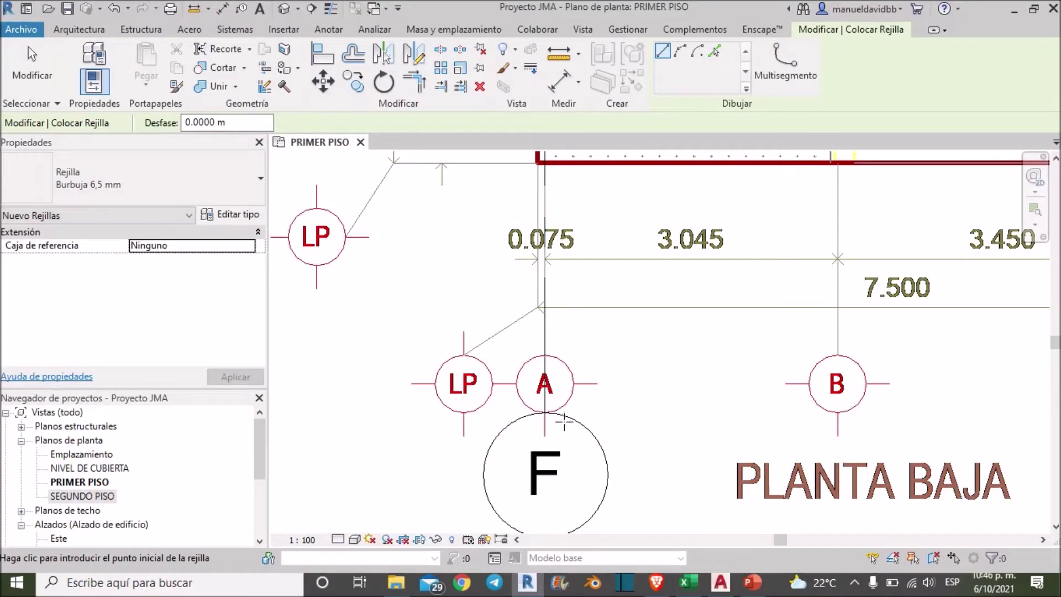
key("Escape")
middle_click_drag(623, 419, 572, 422)
scroll(566, 409, "up", 1)
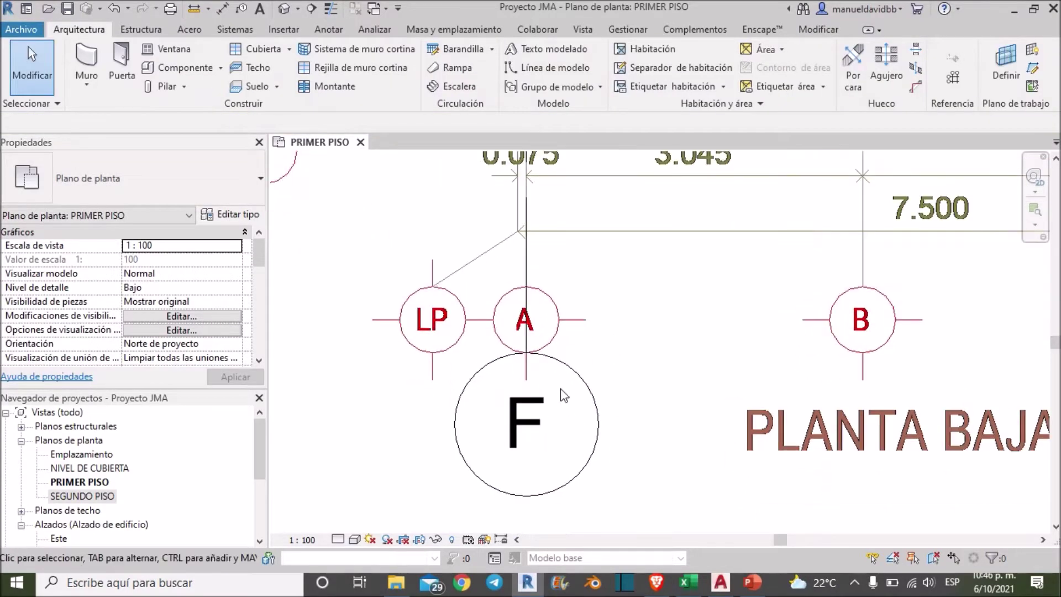
Step: Set the PRIMER PISO view scale to 1:50
left_click(302, 539)
left_click(355, 429)
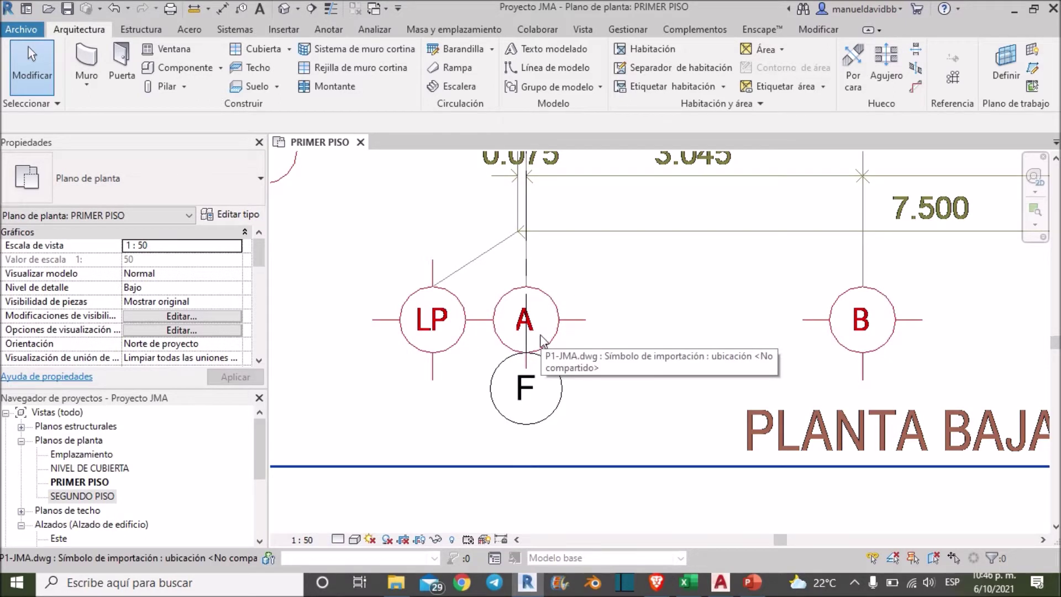
scroll(542, 337, "up", 2)
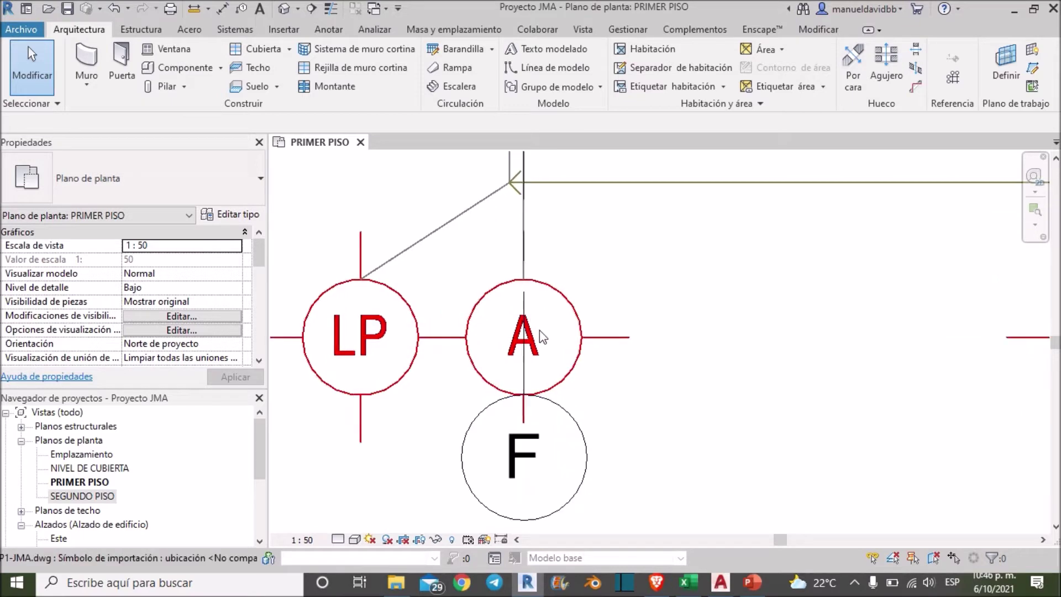
scroll(540, 351, "up", 1)
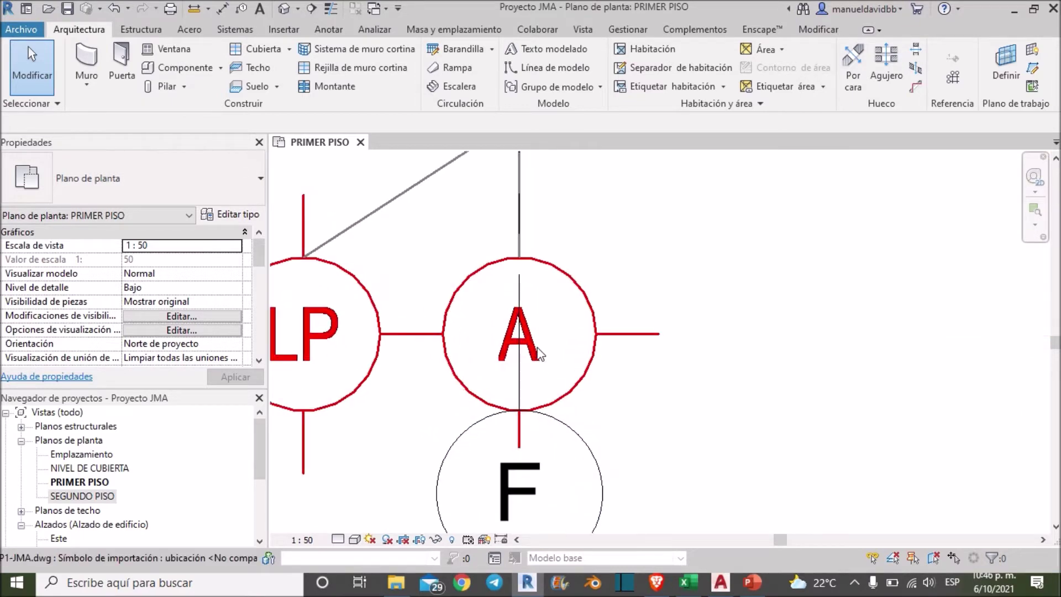
scroll(530, 331, "down", 1)
scroll(537, 374, "down", 1)
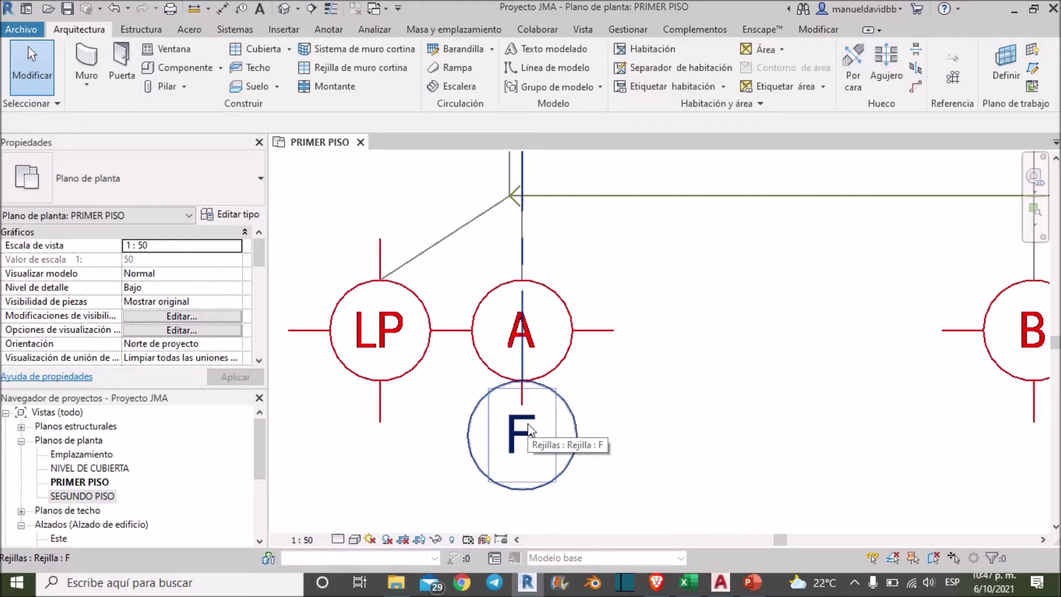
Step: Rename the new grid from F to A in its Nombre property
left_click(571, 420)
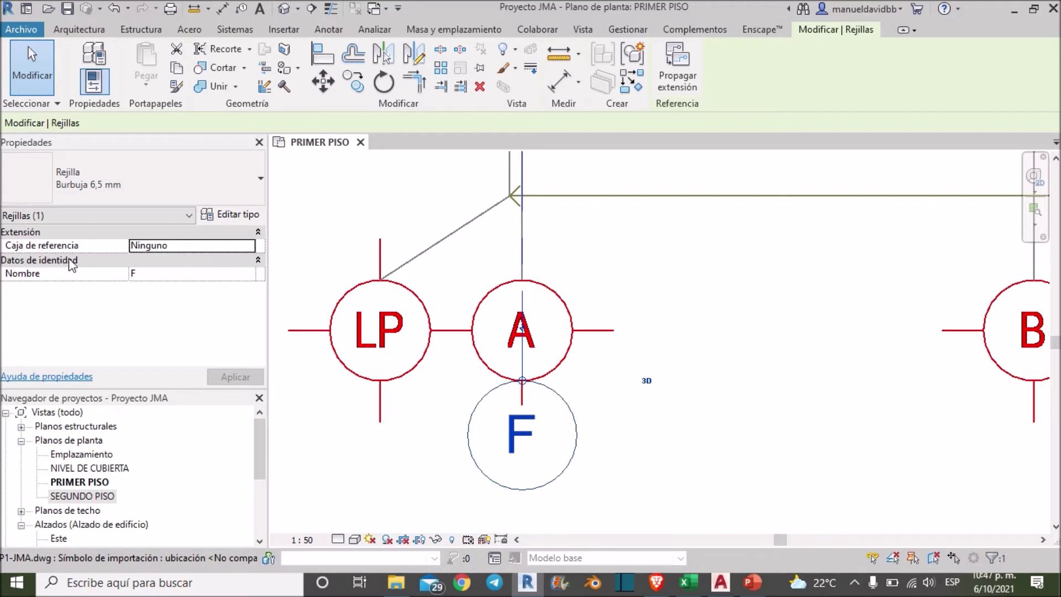
left_click(153, 279)
type("A")
left_click(611, 303)
scroll(611, 303, "down", 3)
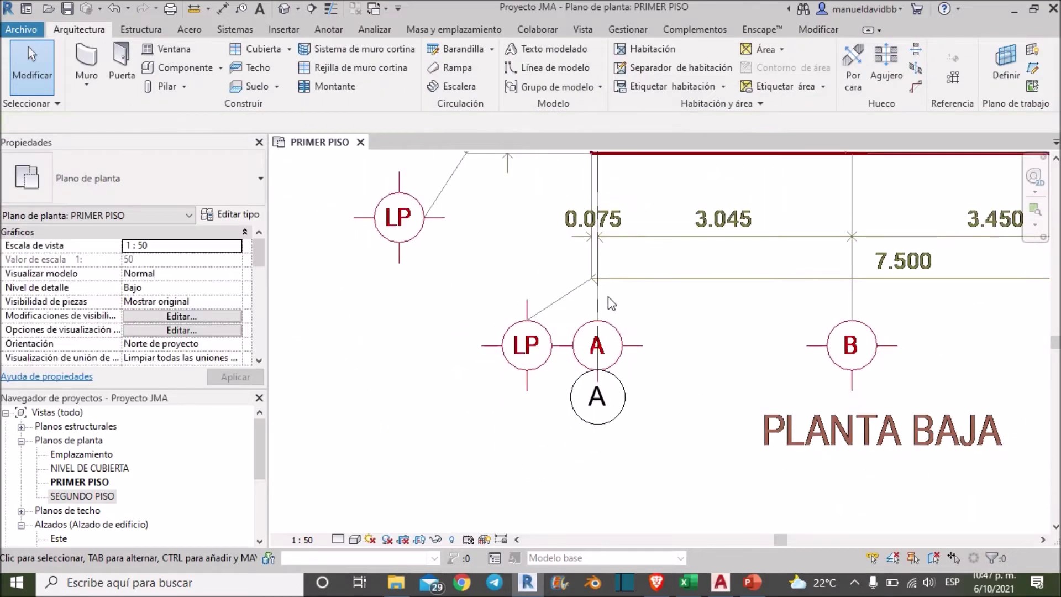
left_click(602, 322)
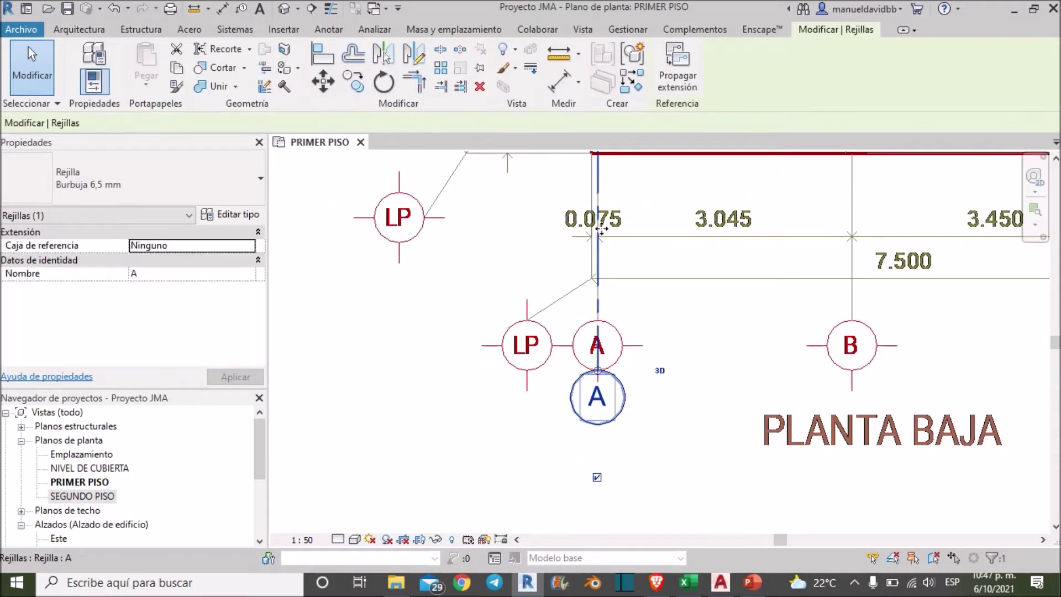
Step: Copy grid A to create grid B right beside it
scroll(601, 237, "up", 2)
scroll(602, 232, "down", 2)
scroll(602, 230, "down", 1)
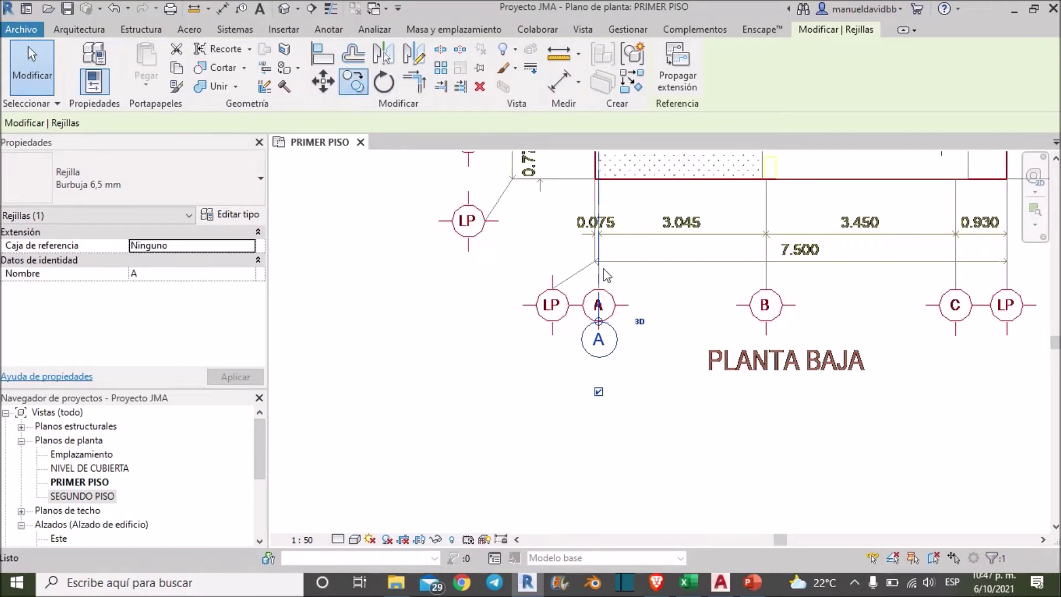
left_click(365, 94)
scroll(602, 227, "up", 2)
scroll(581, 248, "up", 2)
left_click(573, 246)
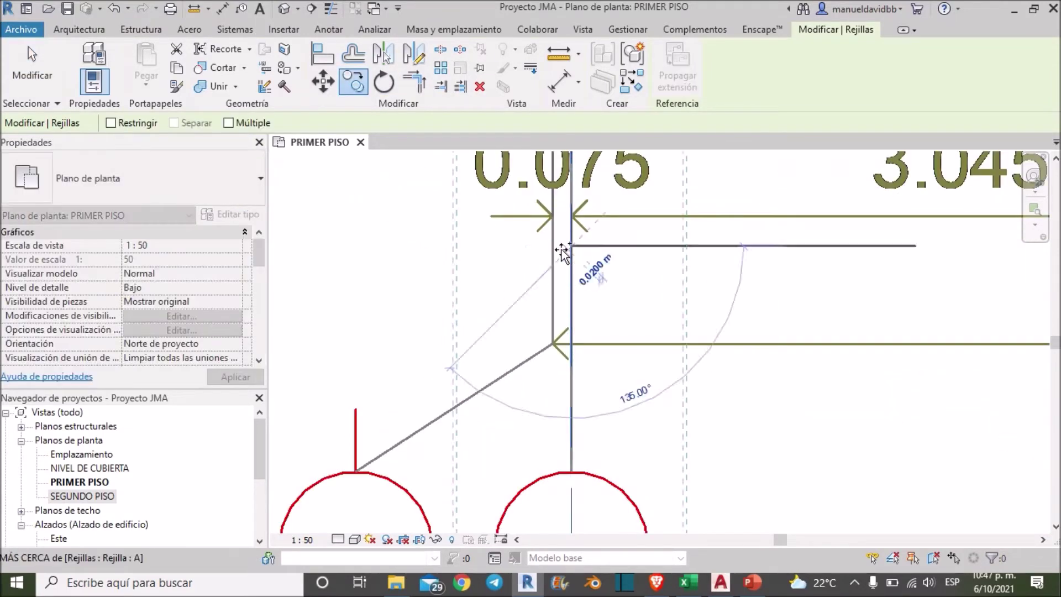
left_click(615, 286)
scroll(616, 304, "down", 2)
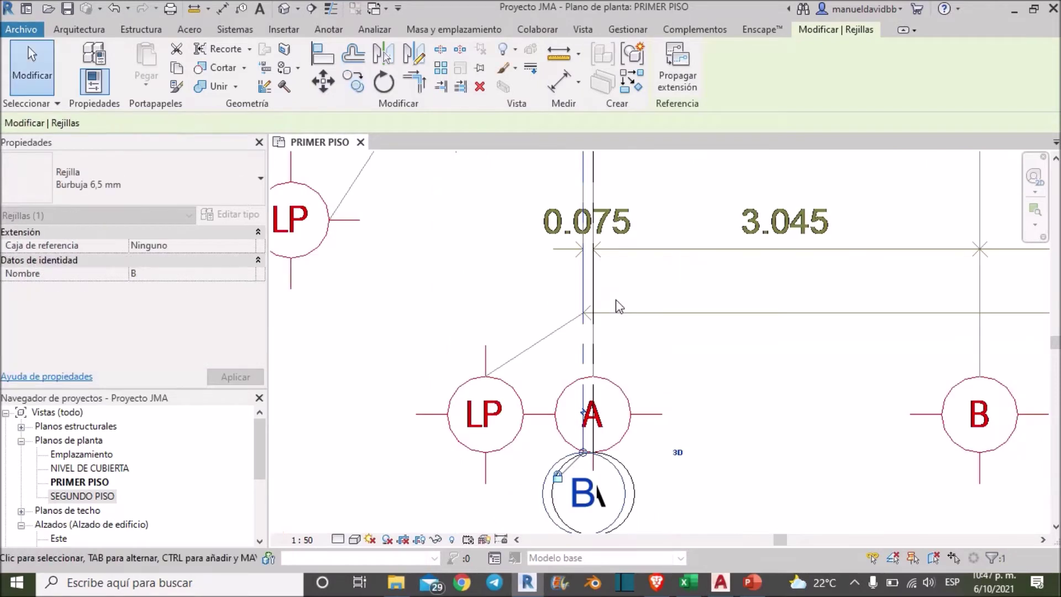
scroll(609, 331, "down", 1)
scroll(597, 371, "up", 1)
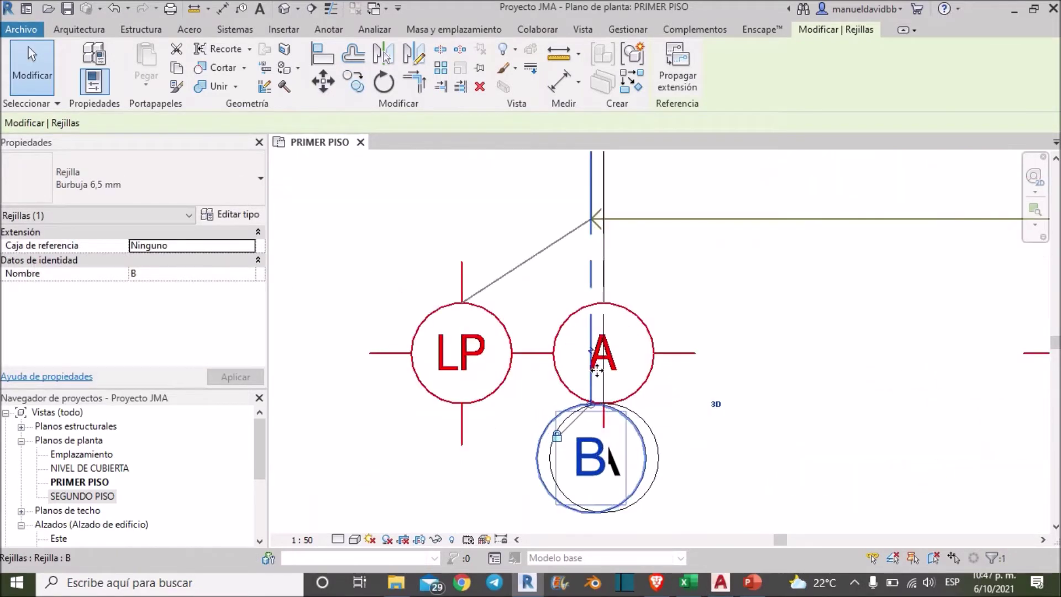
scroll(597, 367, "up", 1)
scroll(589, 363, "up", 1)
scroll(589, 362, "up", 2)
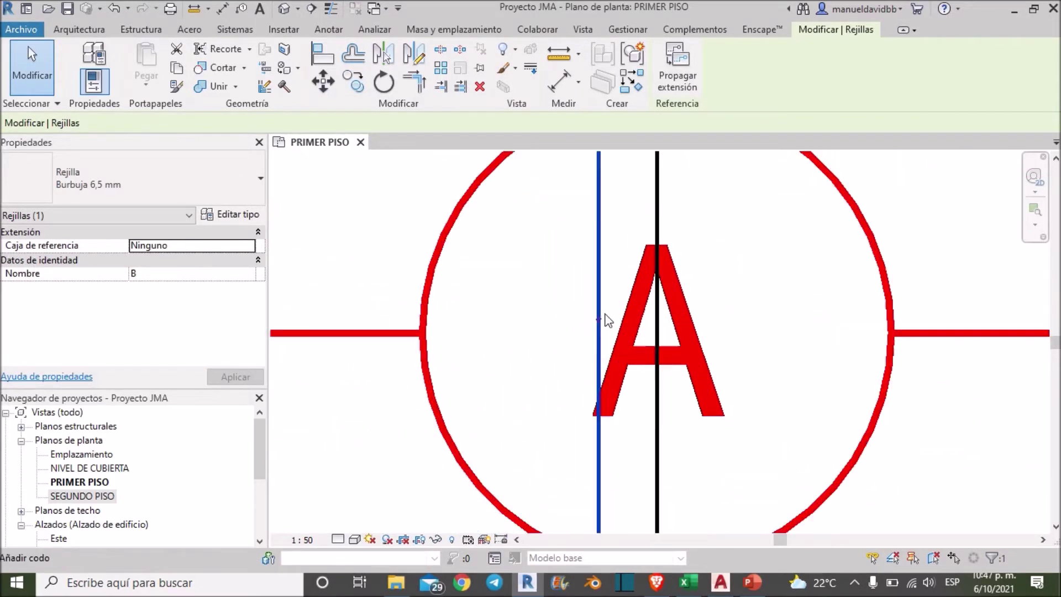
scroll(607, 316, "up", 2)
scroll(603, 327, "down", 2)
scroll(603, 328, "down", 1)
scroll(601, 326, "down", 1)
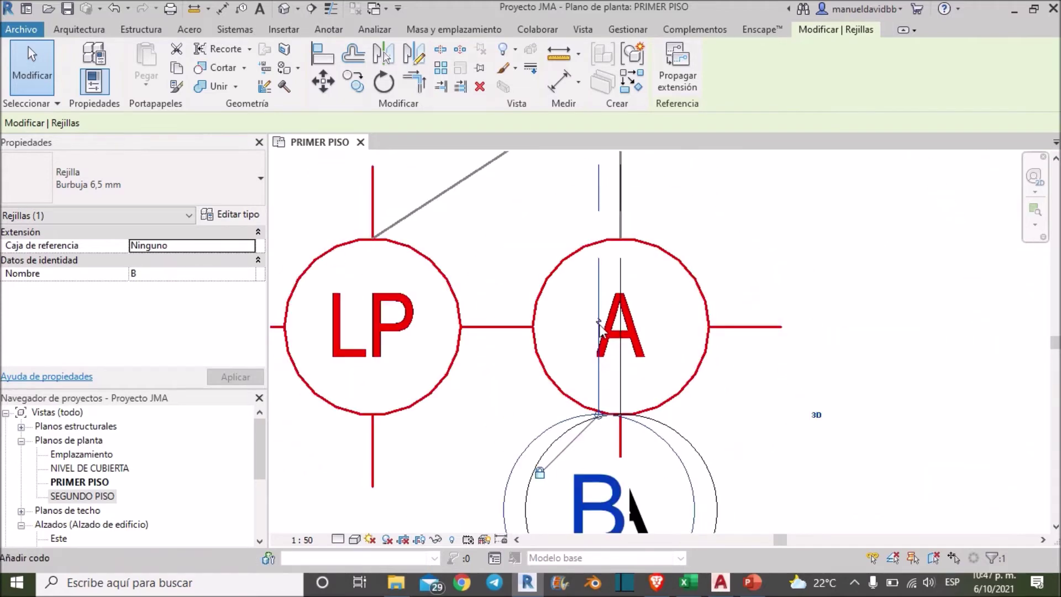
scroll(599, 323, "up", 1)
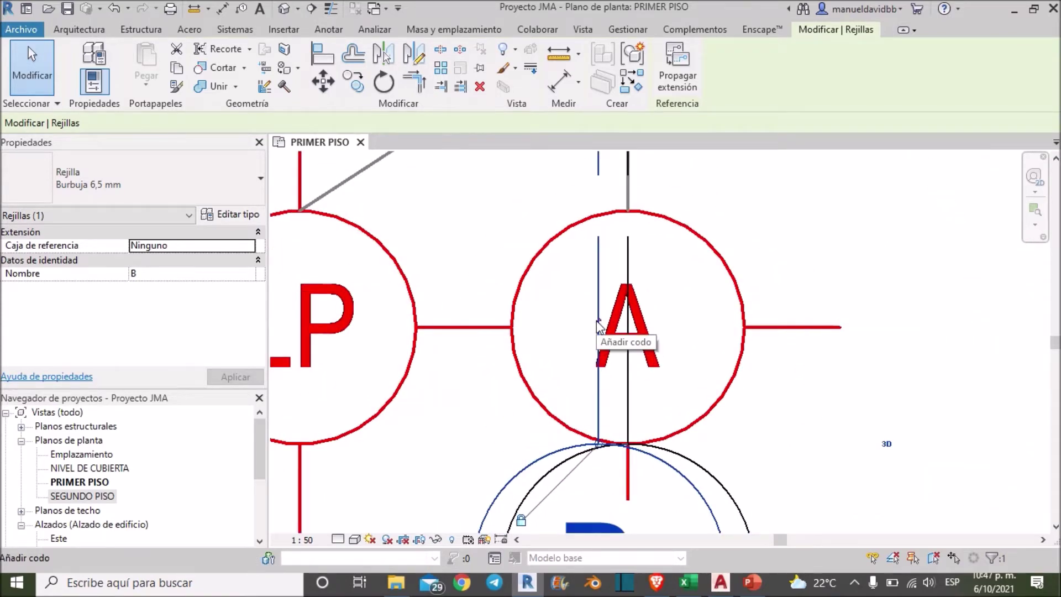
scroll(597, 326, "down", 1)
scroll(600, 329, "down", 1)
scroll(608, 337, "down", 3)
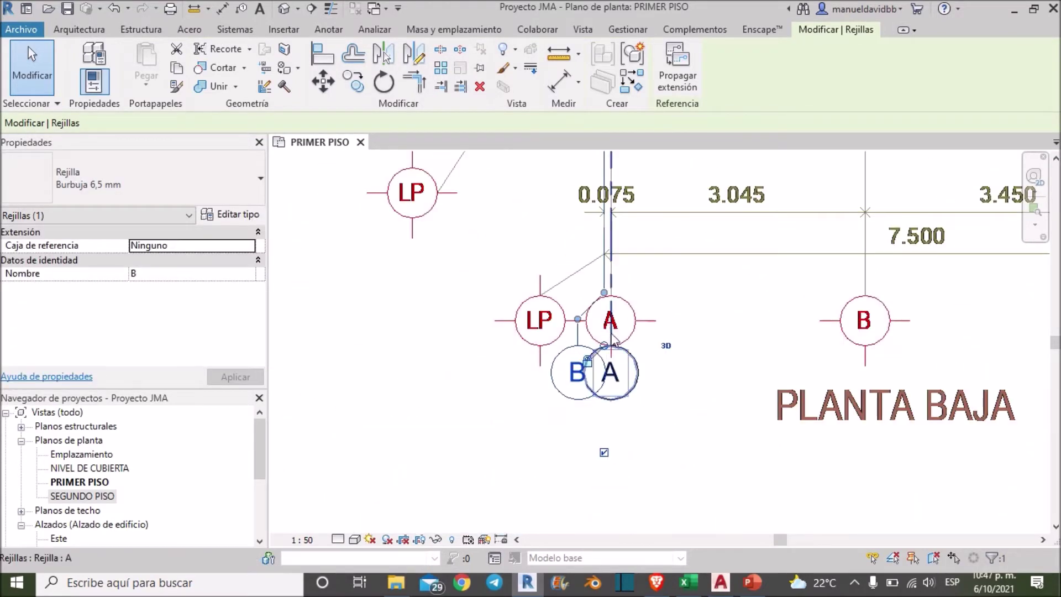
Step: Drag grid A's bubble lower, then undo that move
left_click(613, 344)
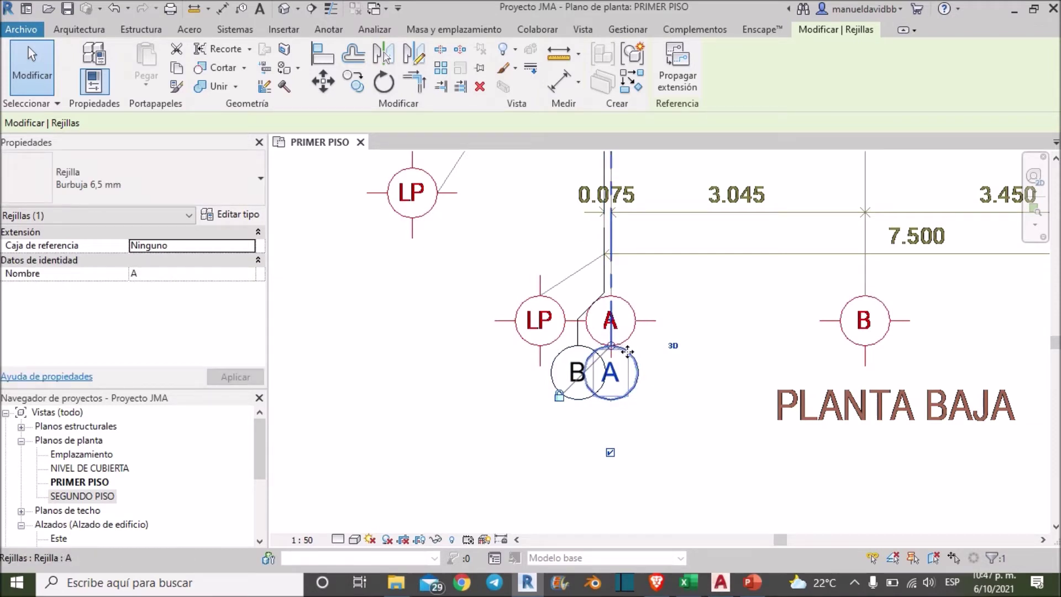
left_click_drag(610, 412, 612, 460)
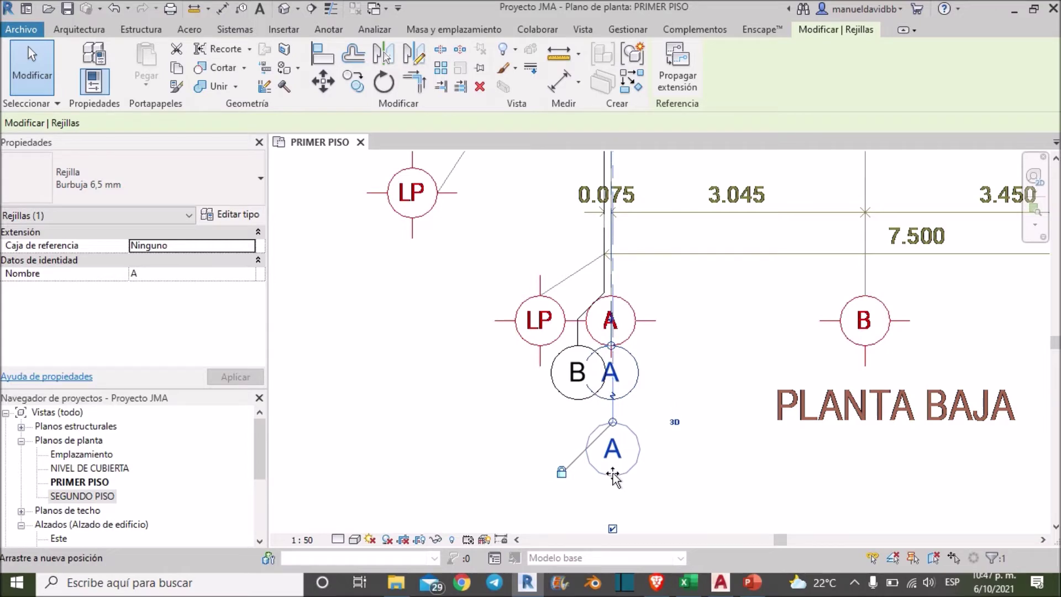
left_click_drag(613, 460, 612, 475)
scroll(642, 354, "up", 1)
scroll(647, 238, "up", 1)
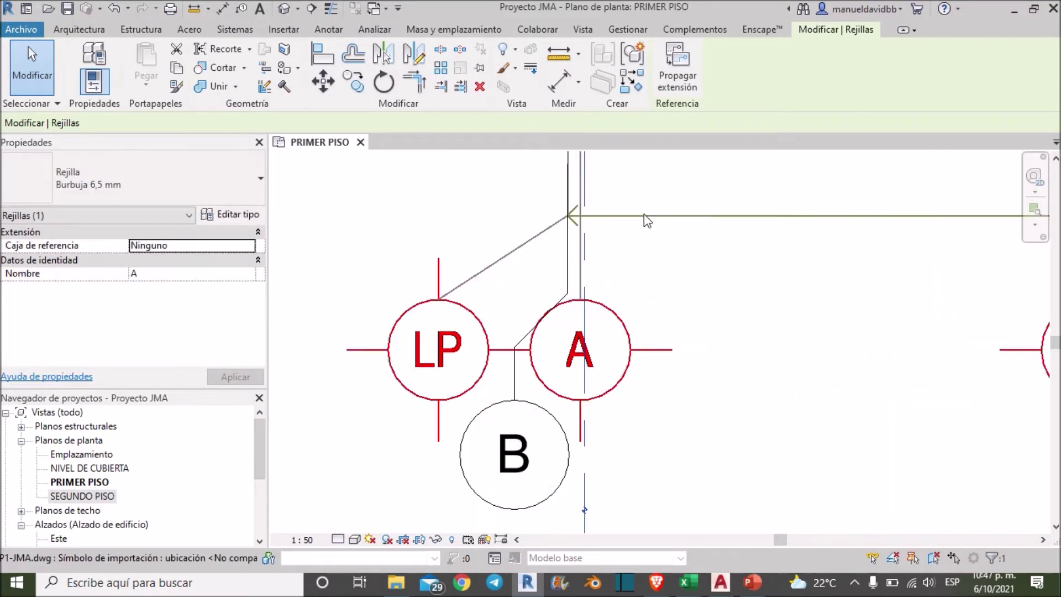
scroll(645, 214, "down", 3)
key("ctrl+z")
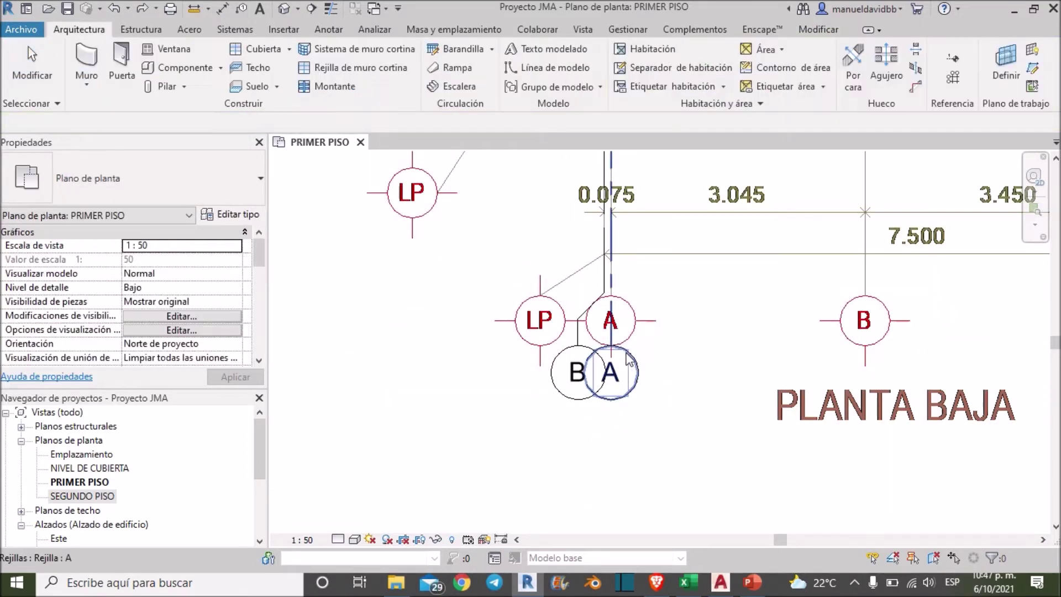
Step: Move grid A's bubble down below grid B
left_click(613, 360)
left_click(326, 84)
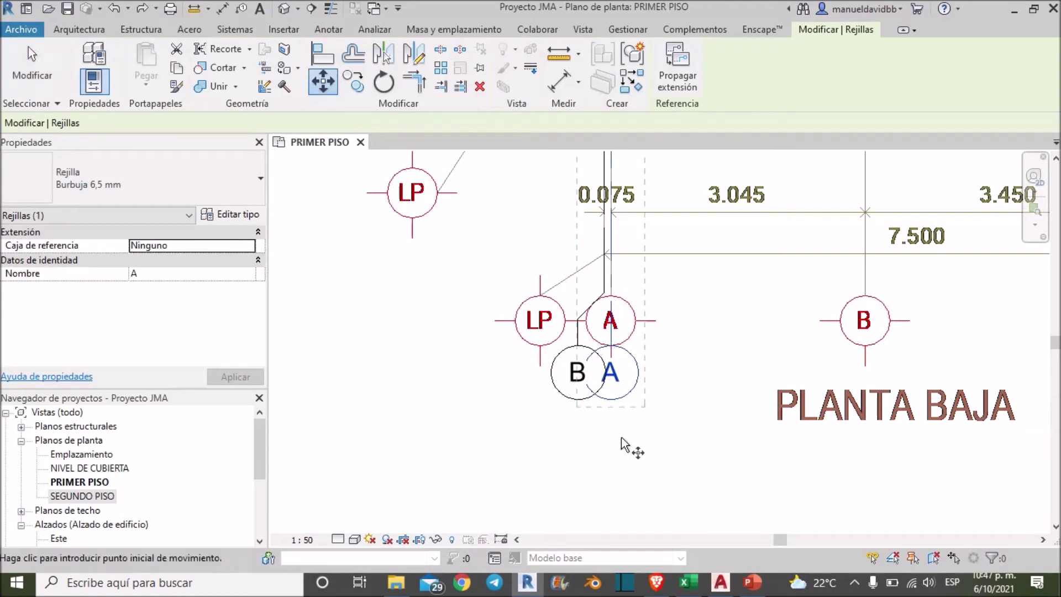
left_click(611, 400)
left_click(610, 479)
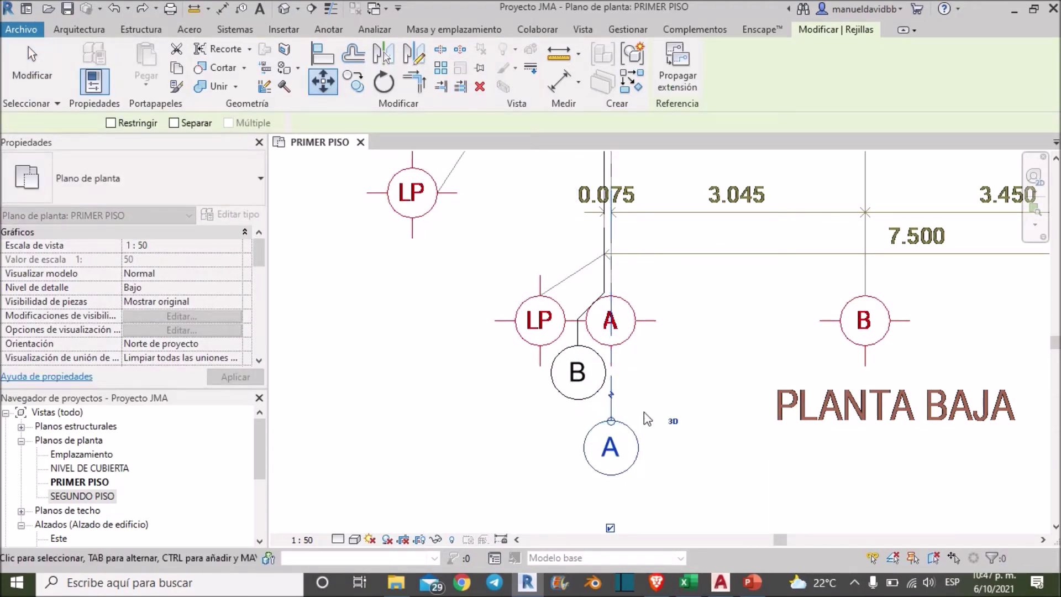
key("Escape")
Step: Rename grid B to LP to match the imported plan
scroll(602, 325, "up", 2)
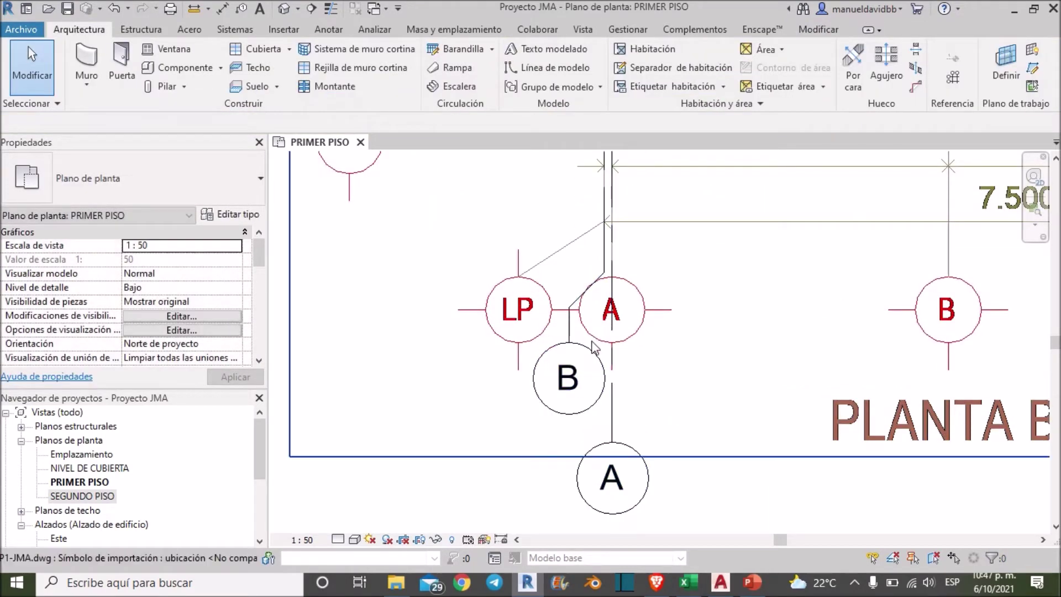
scroll(540, 311, "up", 1)
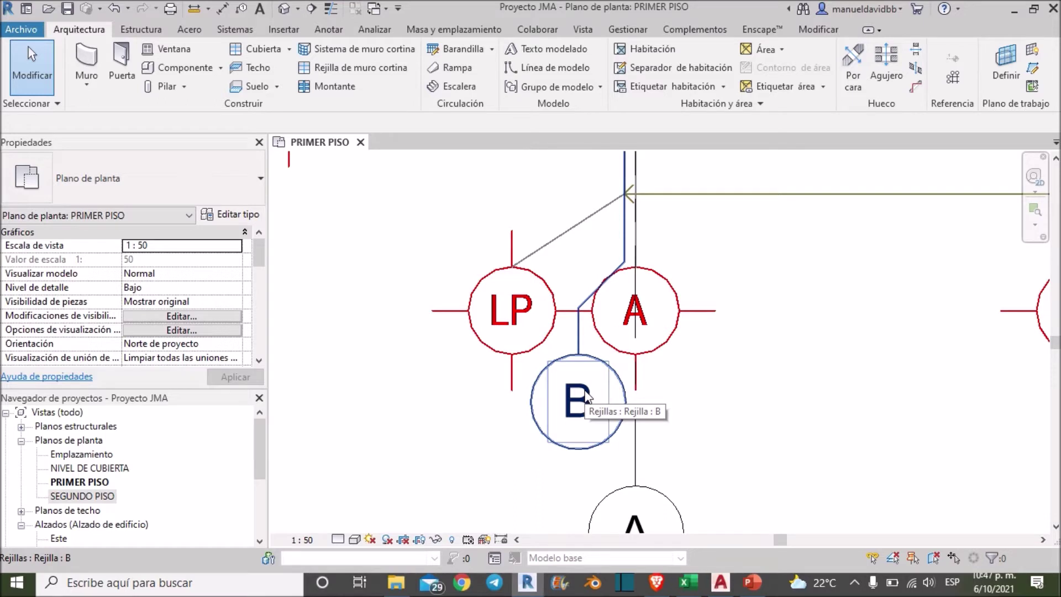
left_click(588, 397)
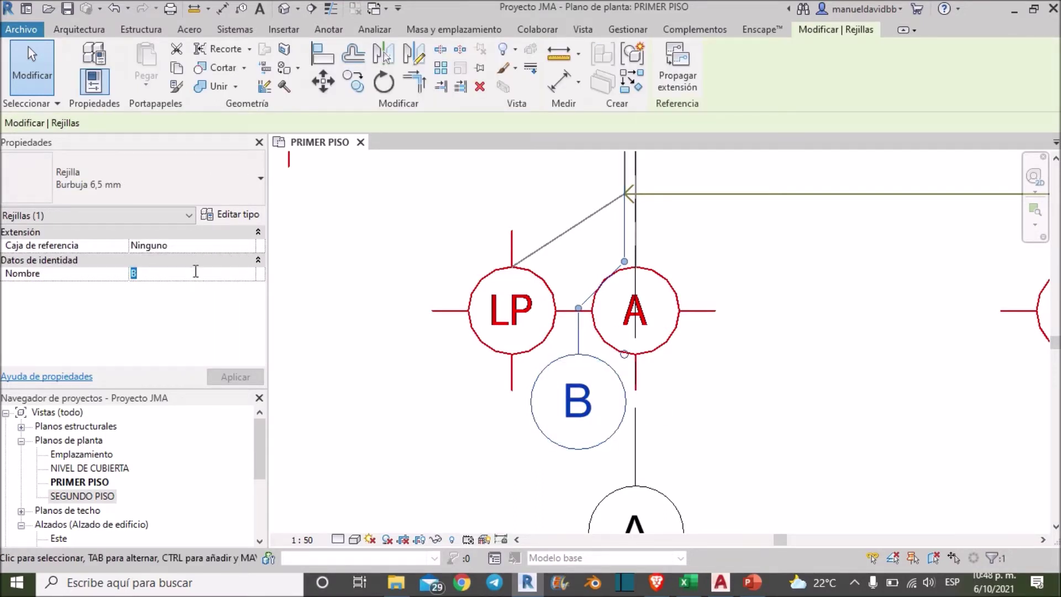
type("LP")
scroll(426, 301, "down", 3)
scroll(625, 294, "up", 2)
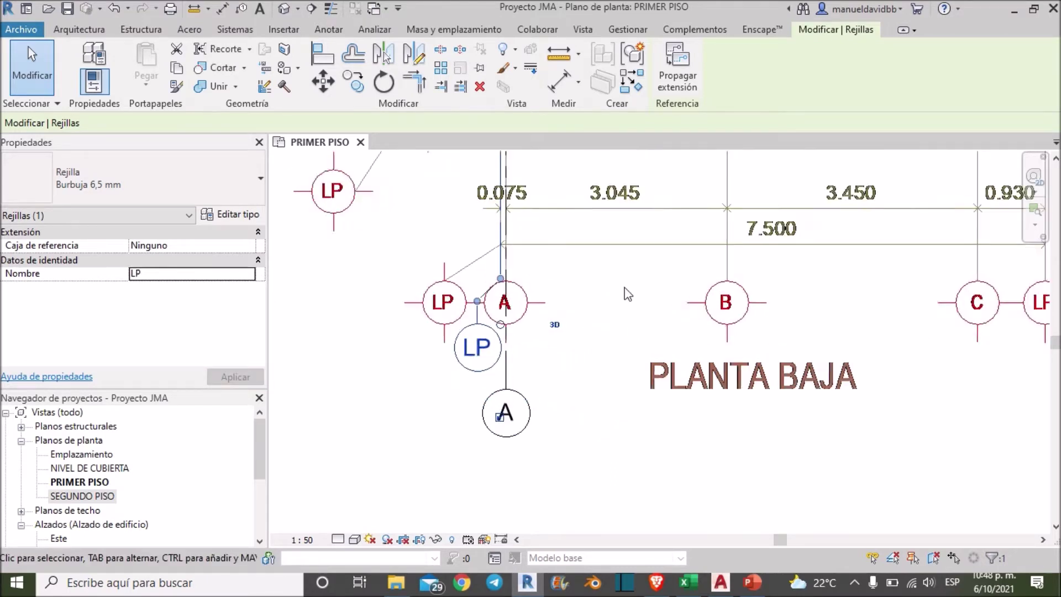
left_click(498, 358)
middle_click_drag(553, 338, 508, 421)
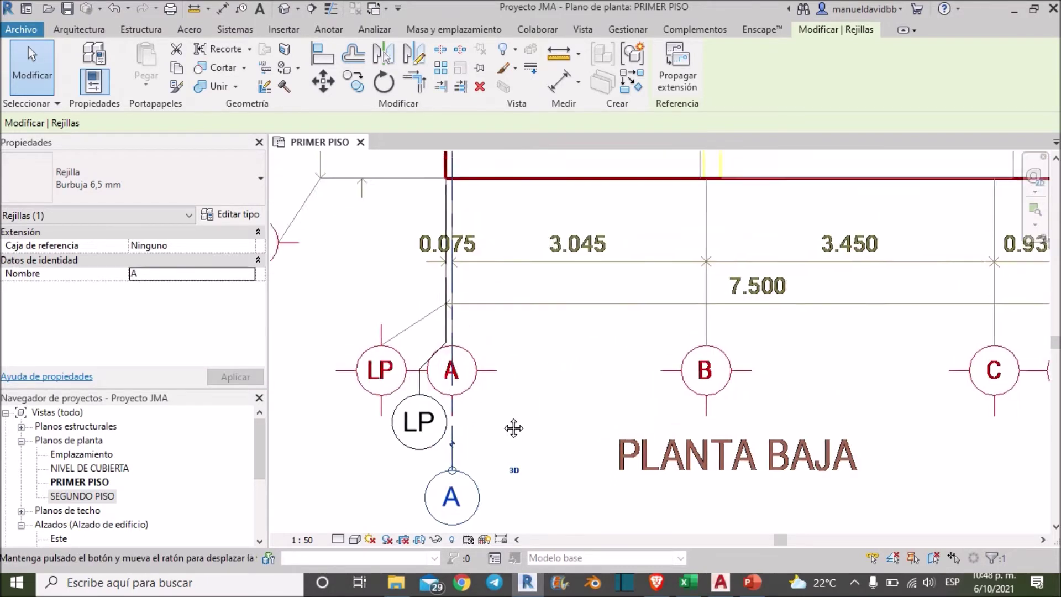
Step: Copy grid A 2.98 m over onto the imported B gridline
left_click(357, 85)
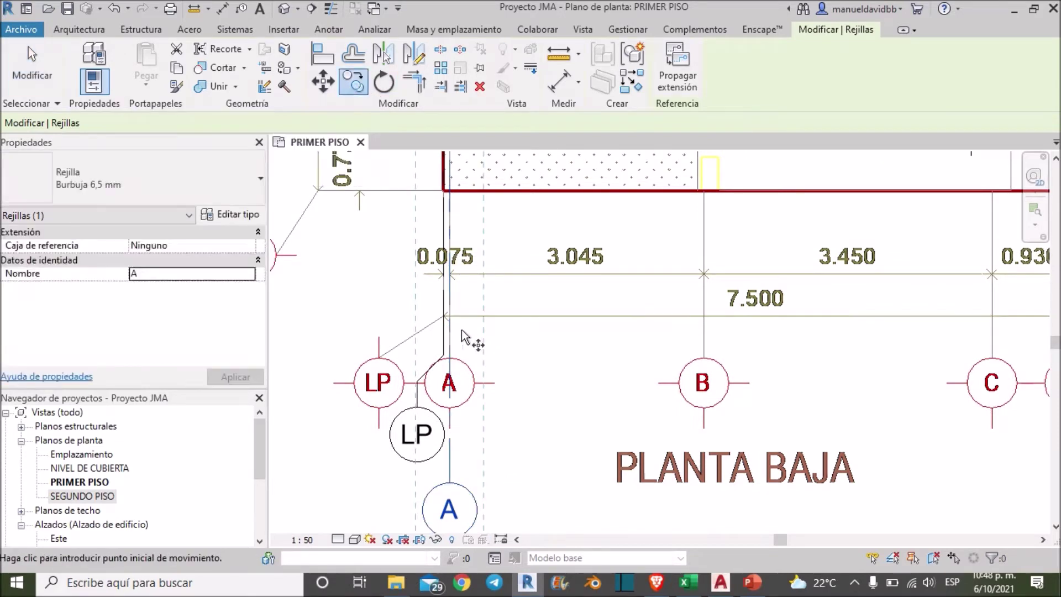
left_click(451, 317)
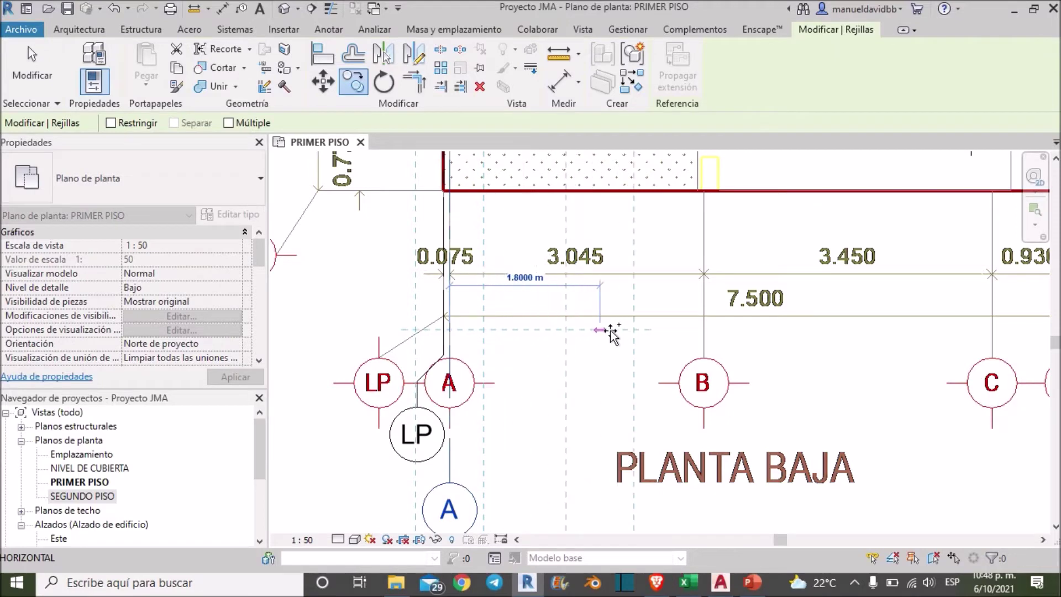
scroll(694, 333, "up", 2)
scroll(695, 334, "up", 2)
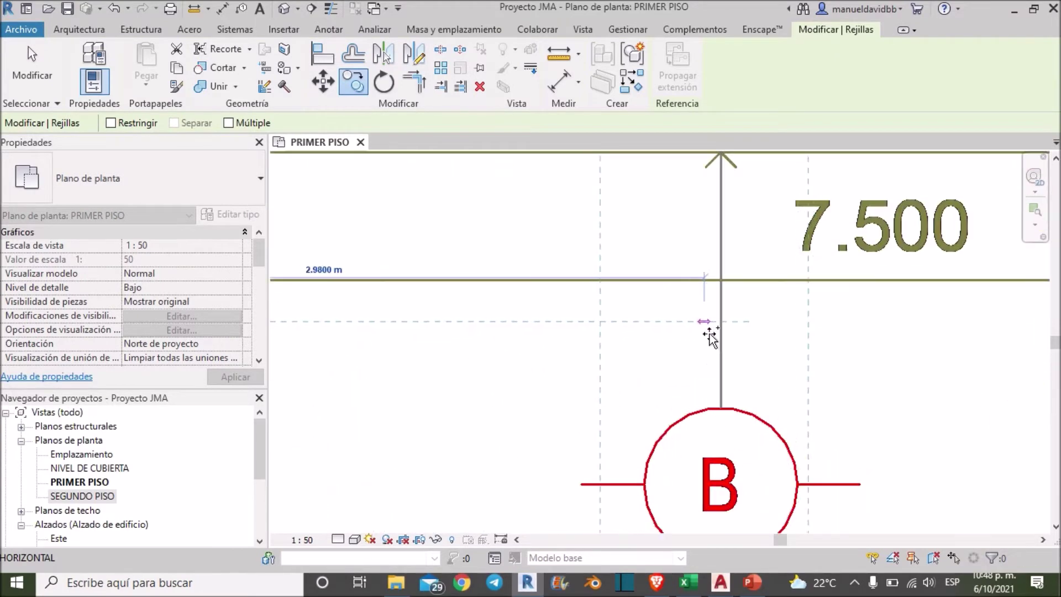
left_click(721, 323)
scroll(721, 331, "down", 3)
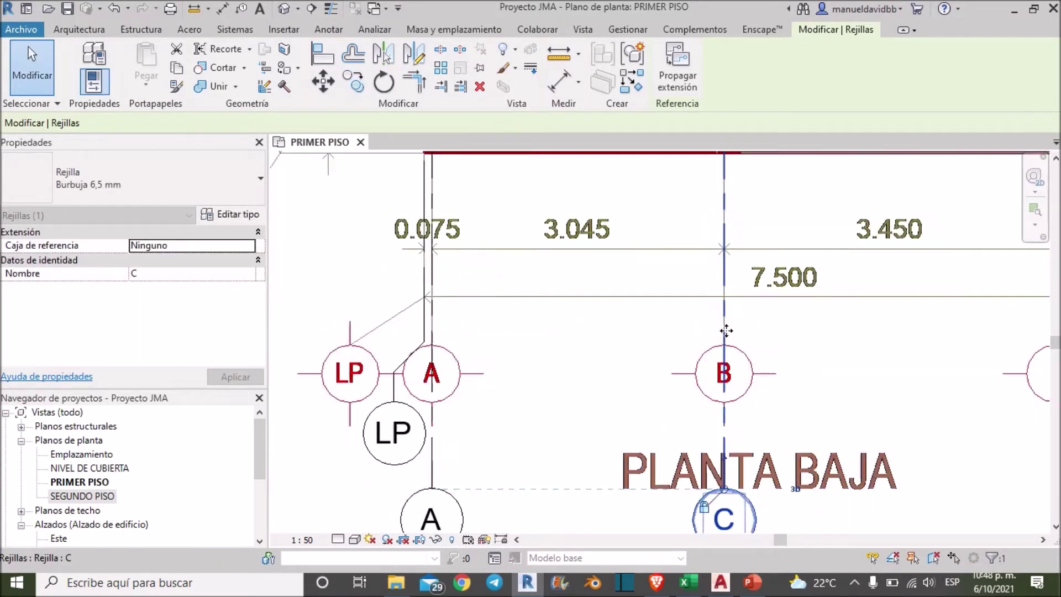
middle_click_drag(708, 530, 685, 538)
scroll(701, 416, "up", 2)
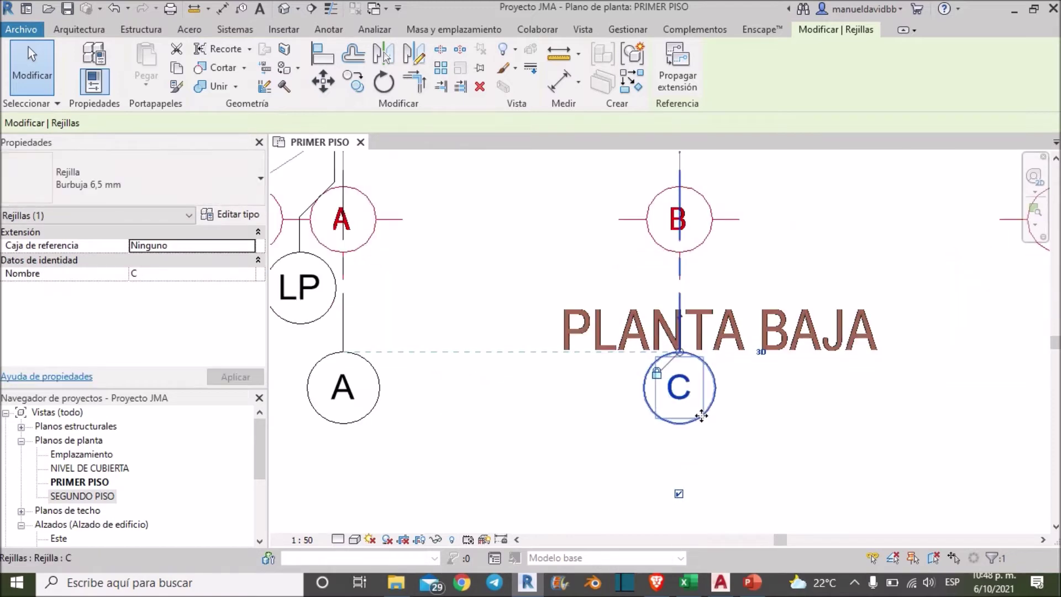
Step: Rename the copied grid from C to B
left_click(193, 274)
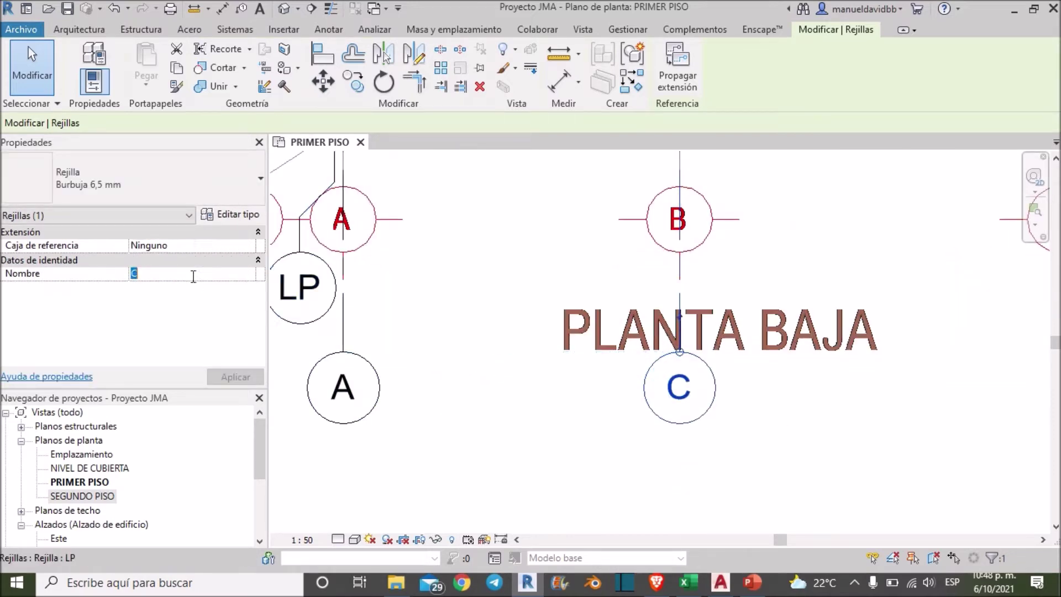
type("B")
left_click(482, 435)
scroll(616, 392, "down", 2)
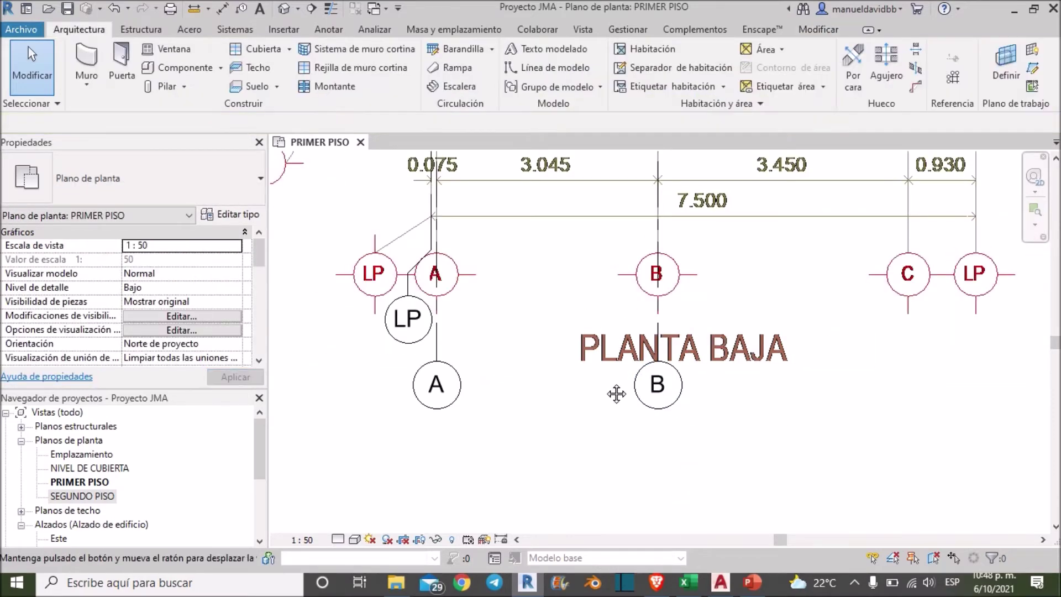
middle_click_drag(617, 392, 541, 415)
left_click(587, 248)
scroll(861, 268, "up", 1)
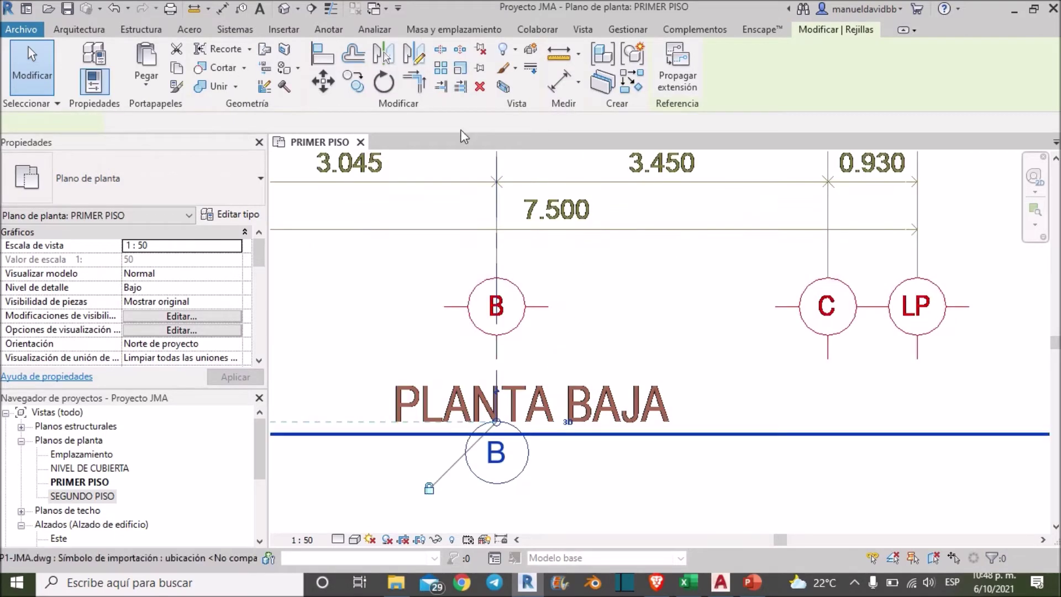
Step: Copy grid B with CO onto the imported C gridline, creating grid C
key("c")
key("o")
left_click(497, 255)
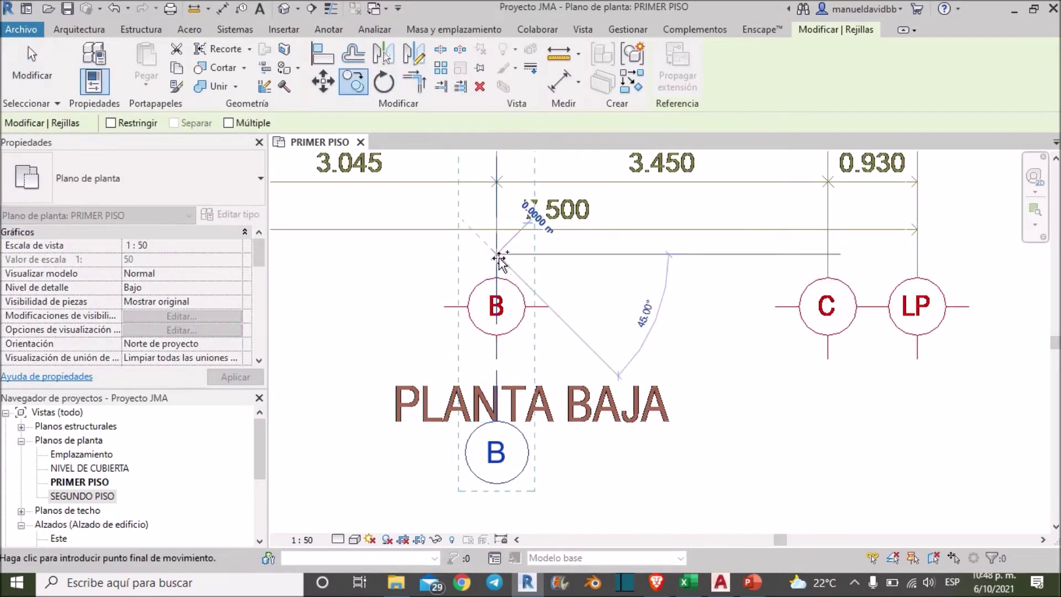
left_click(828, 256)
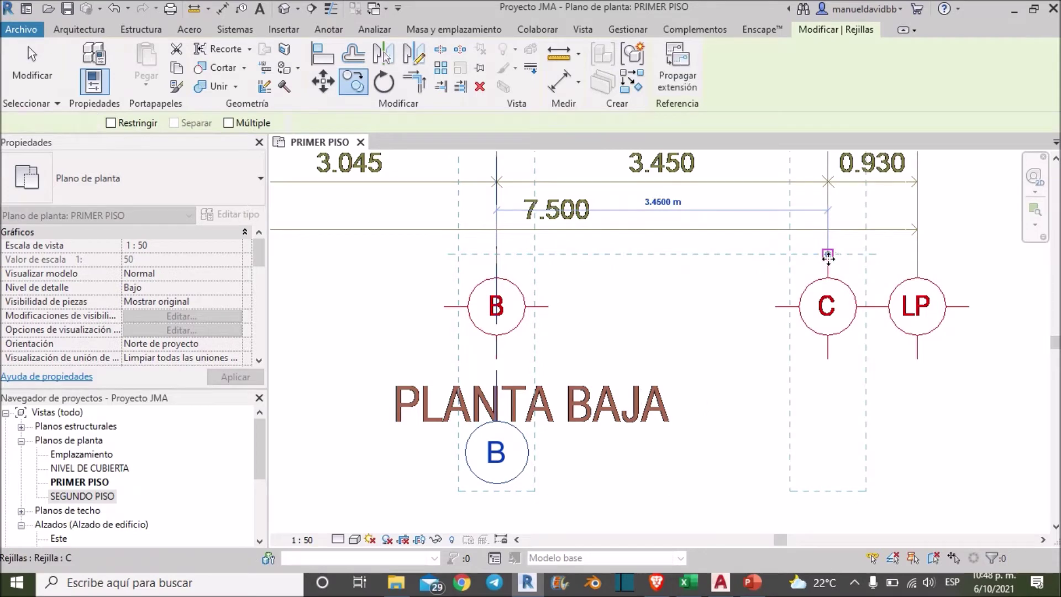
scroll(906, 407, "down", 1)
scroll(907, 407, "down", 1)
scroll(954, 442, "up", 1)
scroll(940, 426, "up", 1)
scroll(888, 372, "down", 1)
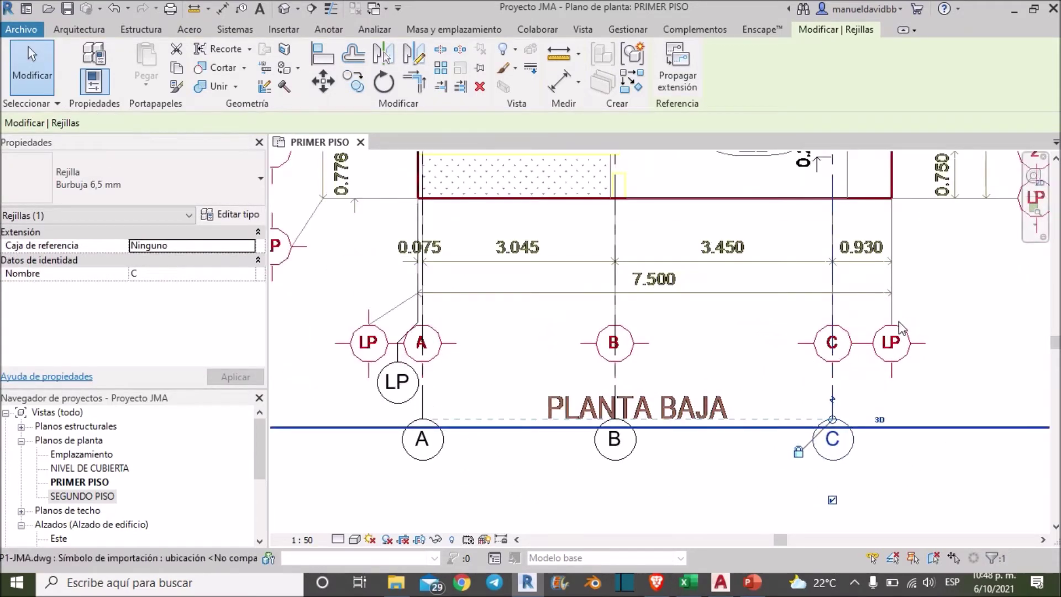
scroll(888, 306, "up", 2)
Step: Copy grid C onto the rightmost imported LP gridline, creating grid D
left_click(353, 83)
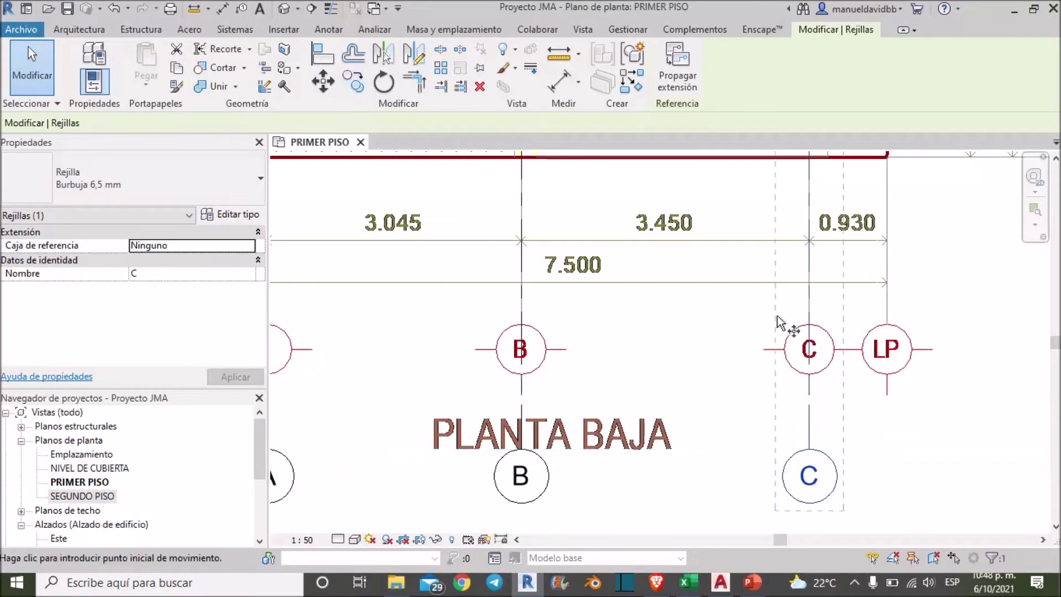
left_click(809, 320)
left_click(885, 305)
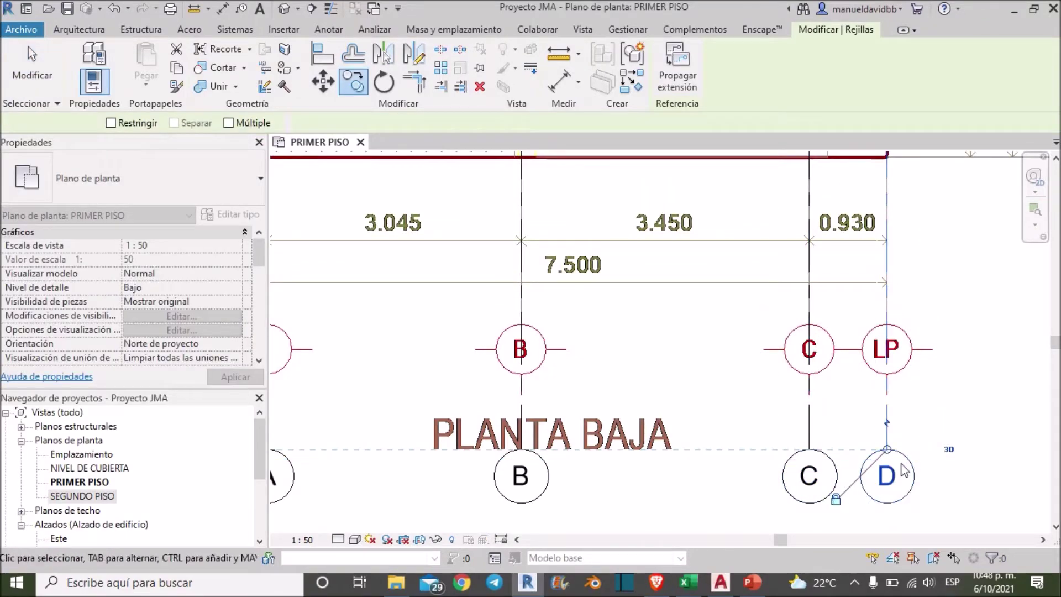
left_click(911, 406)
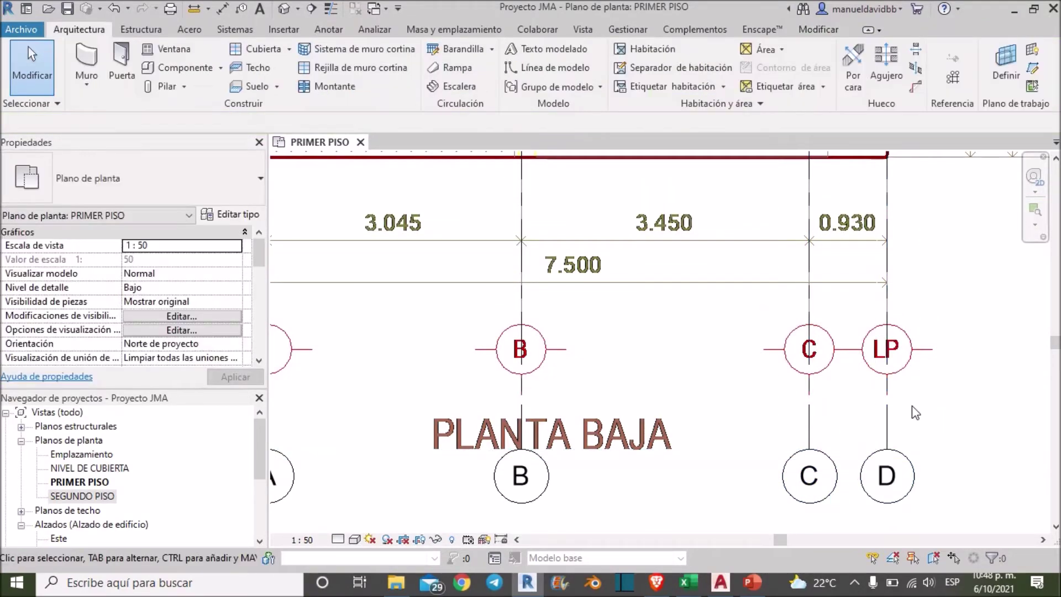
left_click(897, 479)
Step: Rename grid D to LQ, dismissing the name-in-use warning
left_click(195, 270)
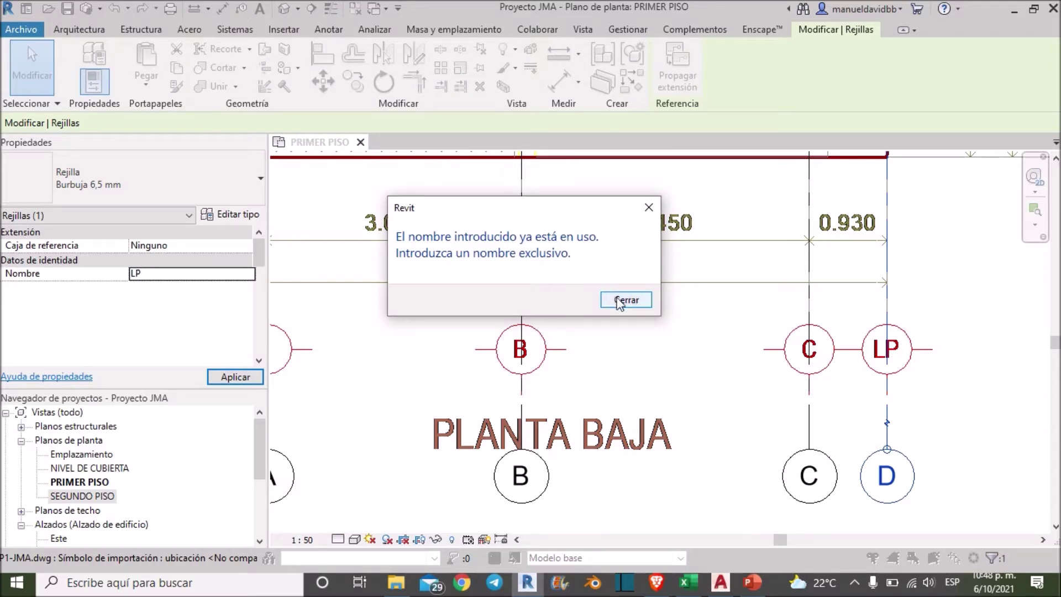
left_click(619, 301)
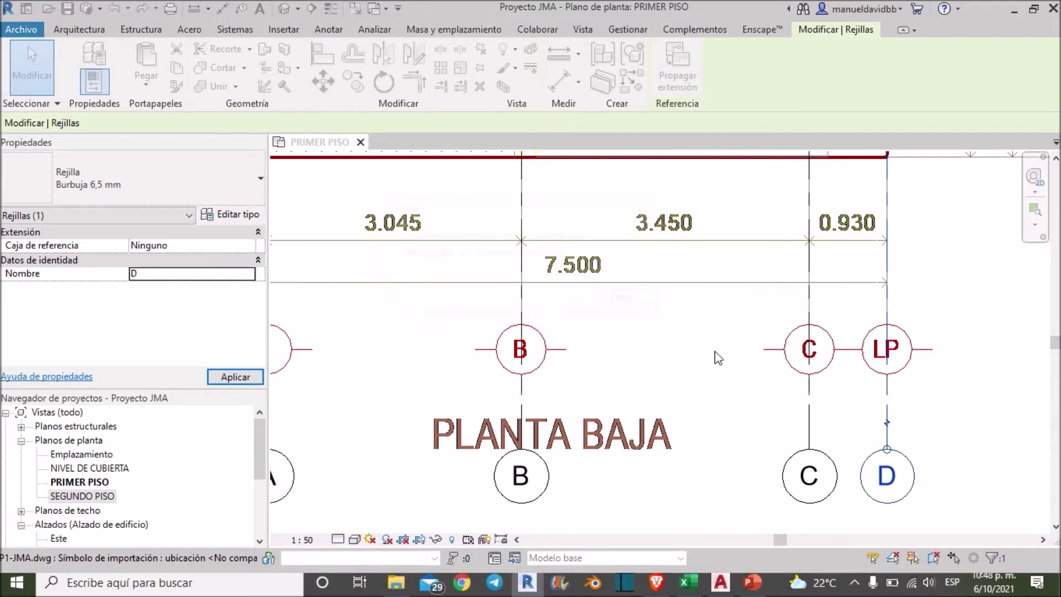
double_click(209, 276)
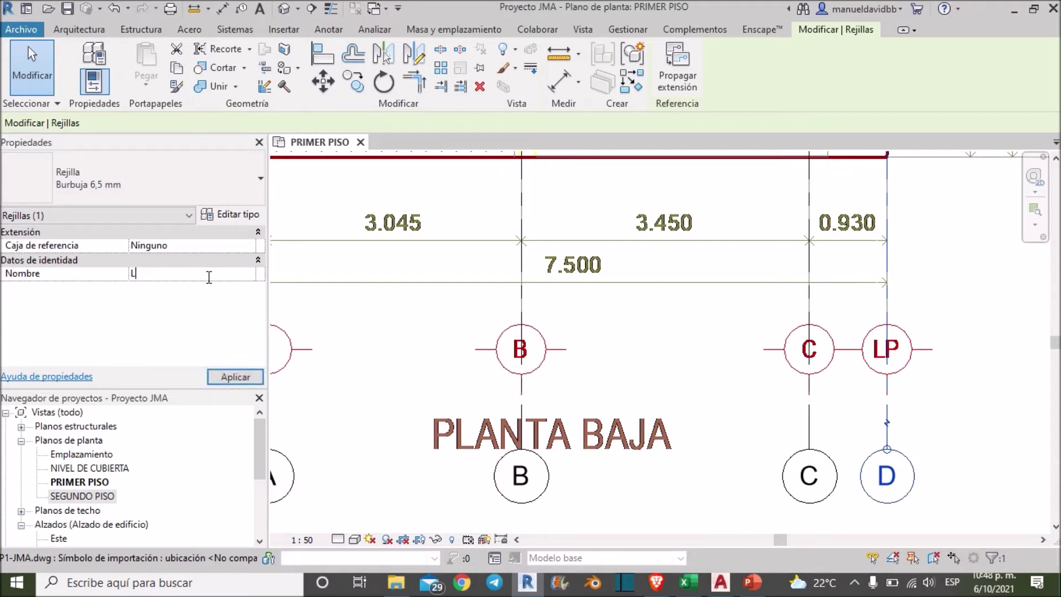
type("LQ")
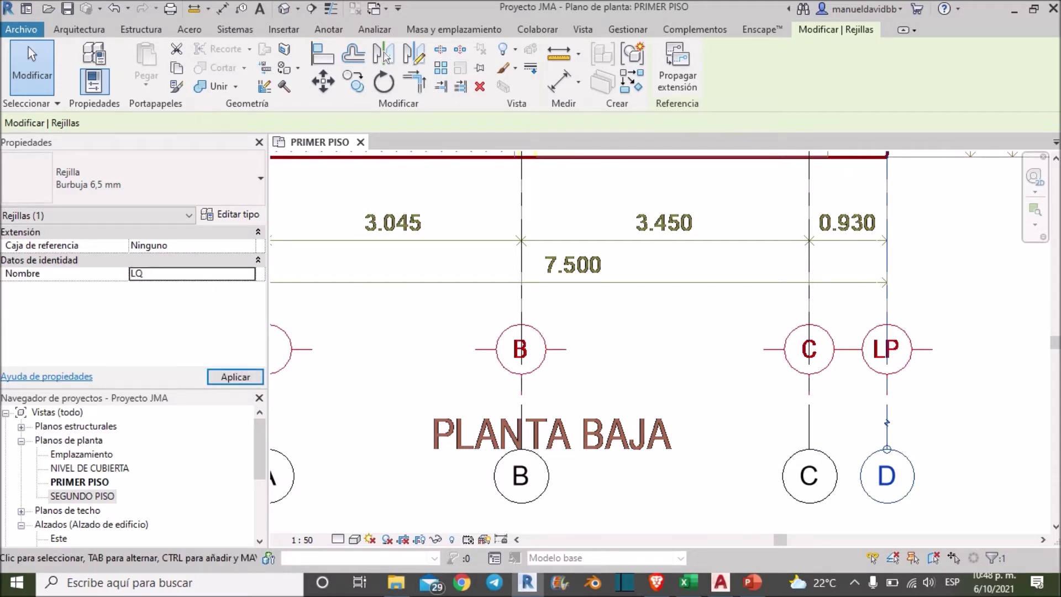
key("Escape")
scroll(940, 326, "down", 2)
scroll(940, 326, "down", 2)
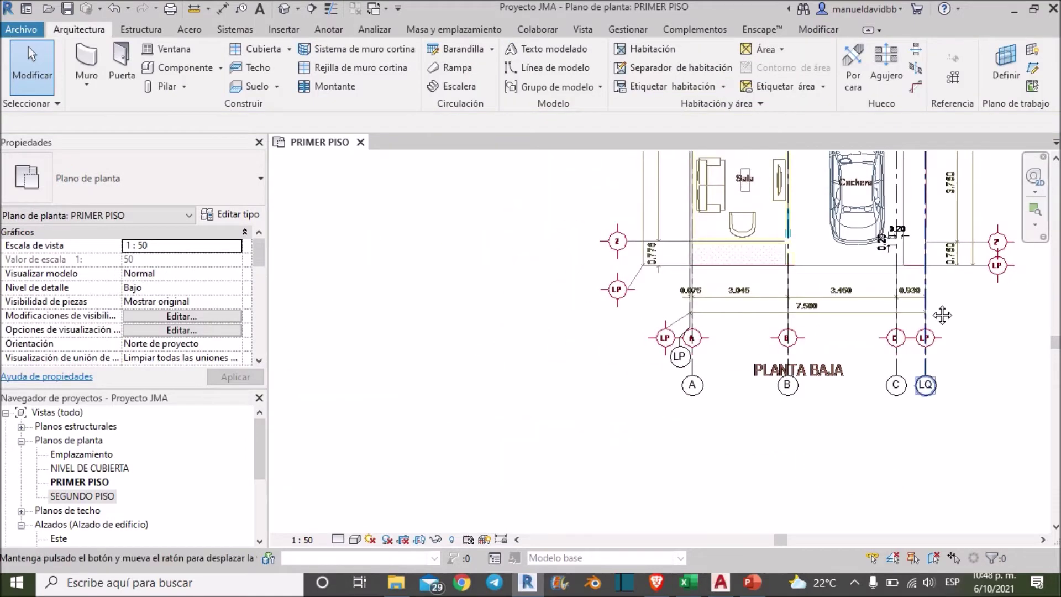
middle_click_drag(930, 311, 889, 414)
scroll(885, 409, "up", 3)
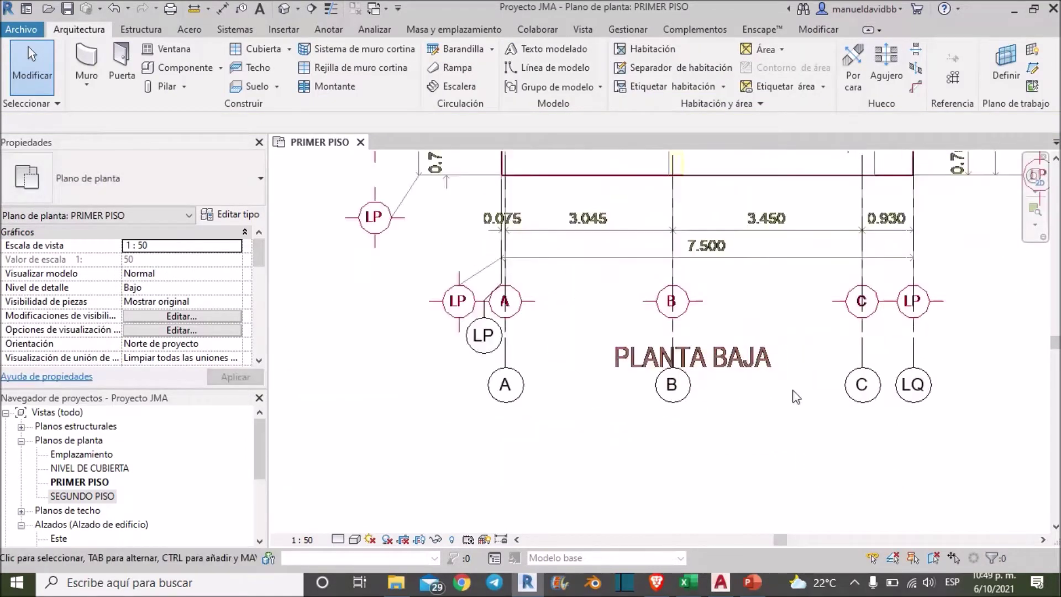
scroll(757, 301, "down", 3)
scroll(763, 303, "down", 1)
scroll(754, 315, "down", 2)
scroll(731, 367, "down", 1)
scroll(794, 344, "down", 1)
middle_click_drag(794, 344, 794, 453)
scroll(794, 331, "up", 2)
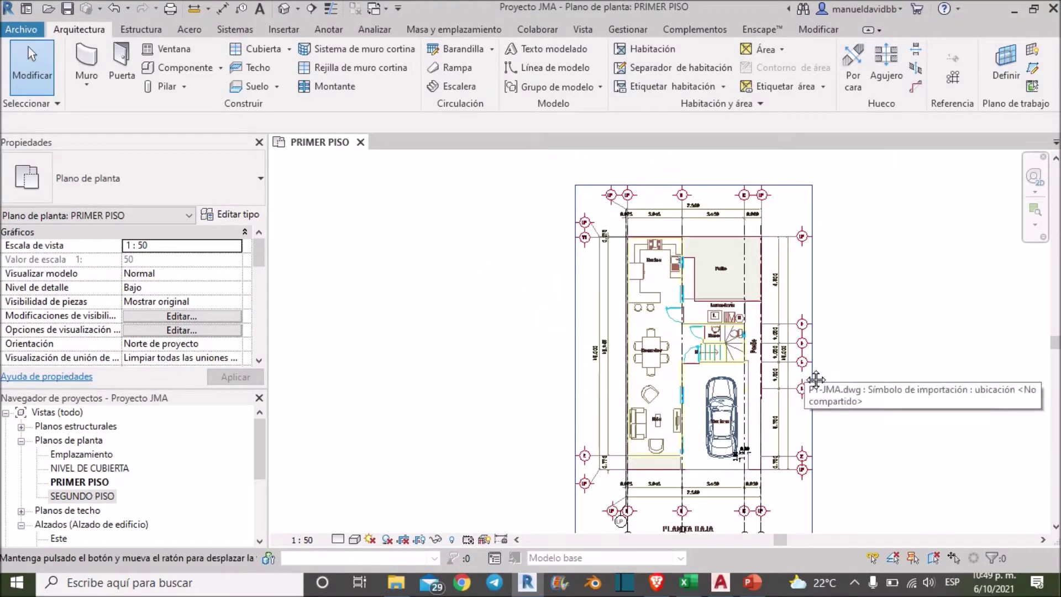
middle_click_drag(804, 360, 798, 310)
scroll(785, 398, "up", 2)
scroll(781, 407, "up", 2)
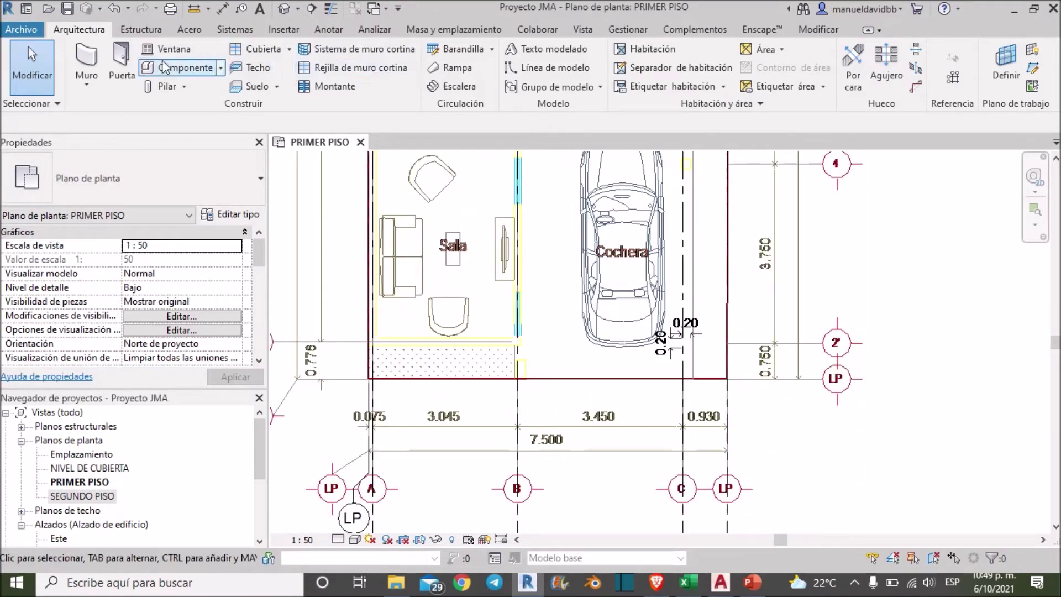
Step: Draw a horizontal grid from right to left along the plan's lower wall line
left_click(953, 78)
scroll(823, 385, "up", 2)
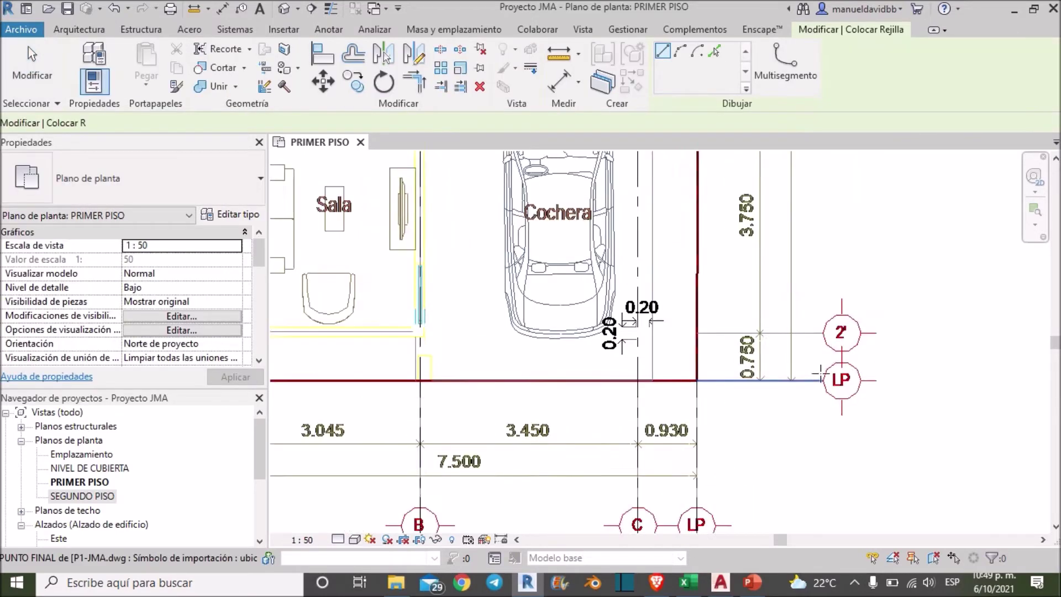
scroll(824, 385, "up", 3)
left_click(823, 385)
scroll(718, 393, "down", 2)
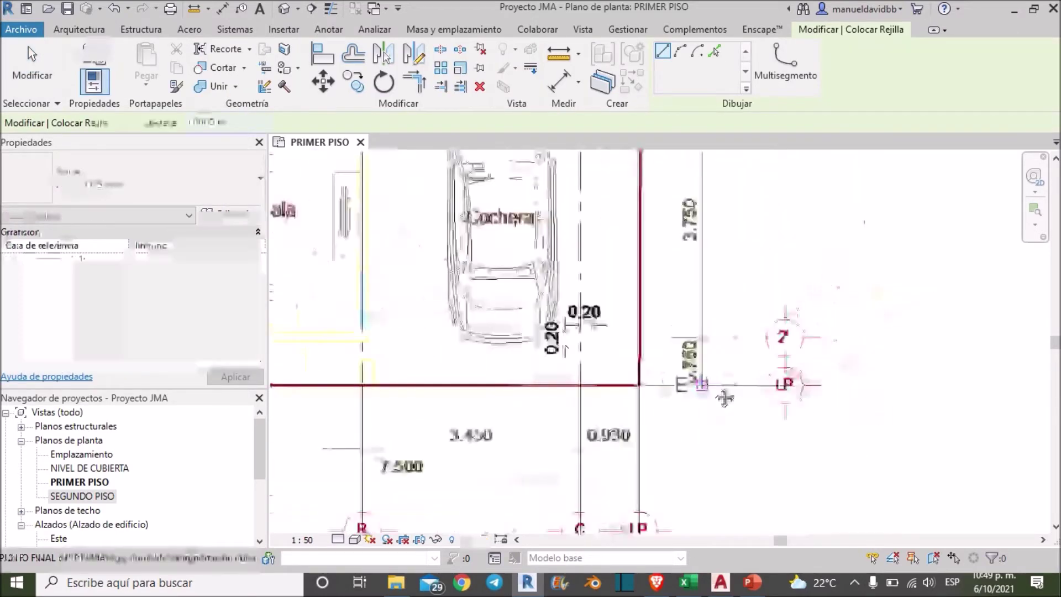
scroll(718, 394, "down", 2)
scroll(829, 398, "down", 2)
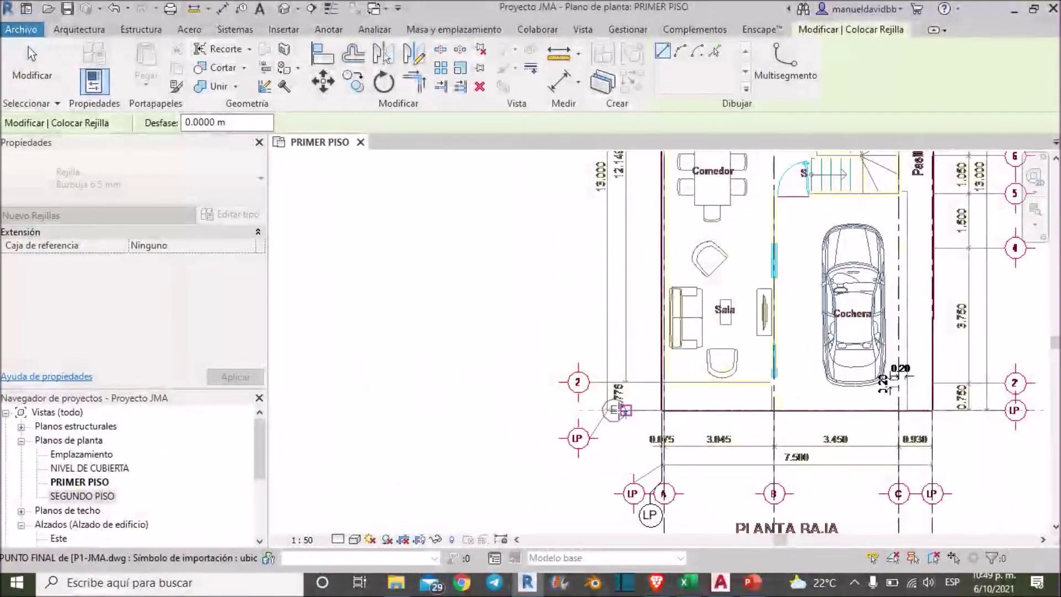
left_click(606, 410)
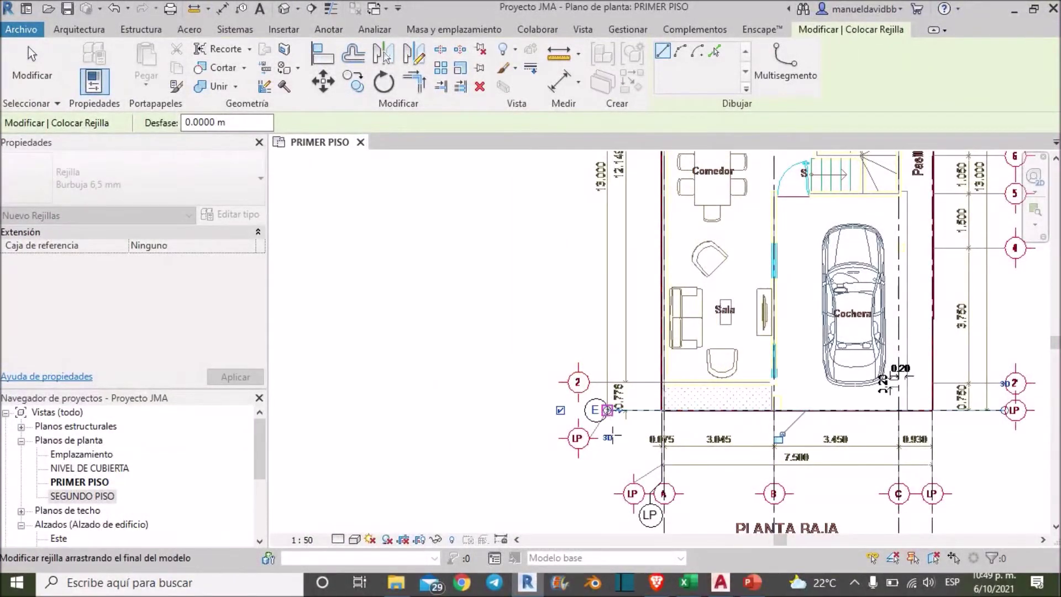
scroll(610, 442, "up", 2)
scroll(611, 445, "up", 2)
key("Escape")
key("Escape")
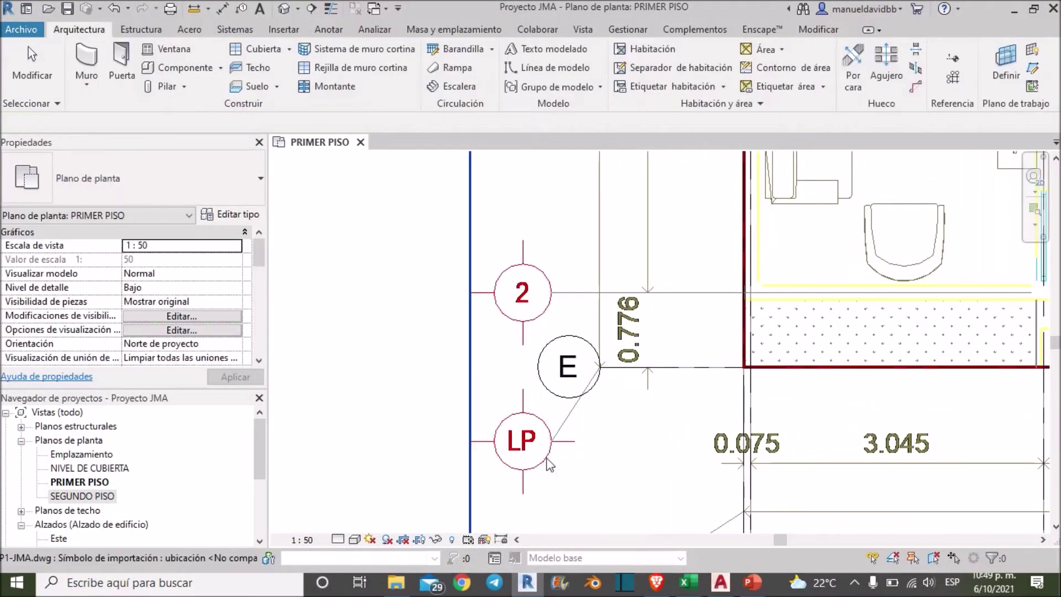
Step: Rename the new grid from E to LO in Properties and reselect it
scroll(553, 443, "down", 2)
scroll(622, 398, "down", 1)
scroll(627, 365, "down", 1)
scroll(611, 321, "up", 2)
scroll(608, 233, "up", 2)
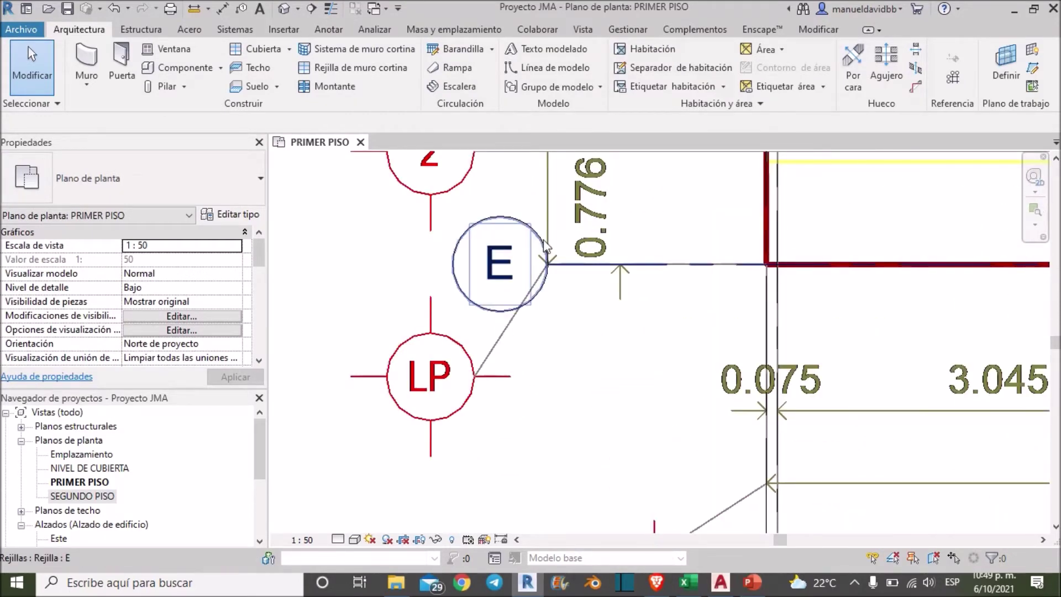
left_click(546, 247)
left_click(190, 274)
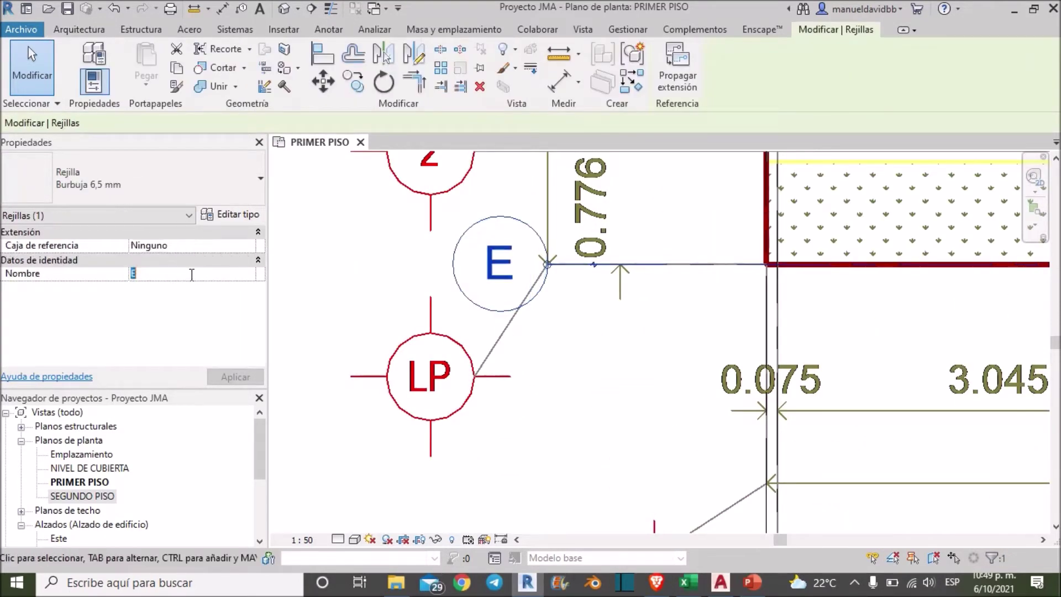
type("LO")
key("Return")
left_click(679, 357)
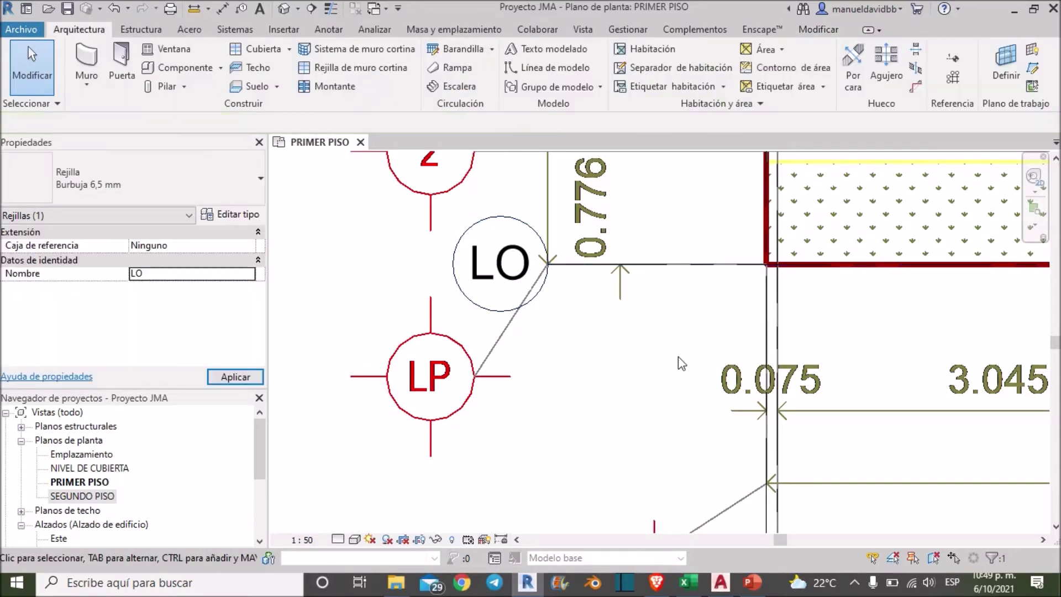
scroll(680, 359, "down", 2)
scroll(600, 412, "up", 1)
scroll(592, 309, "up", 2)
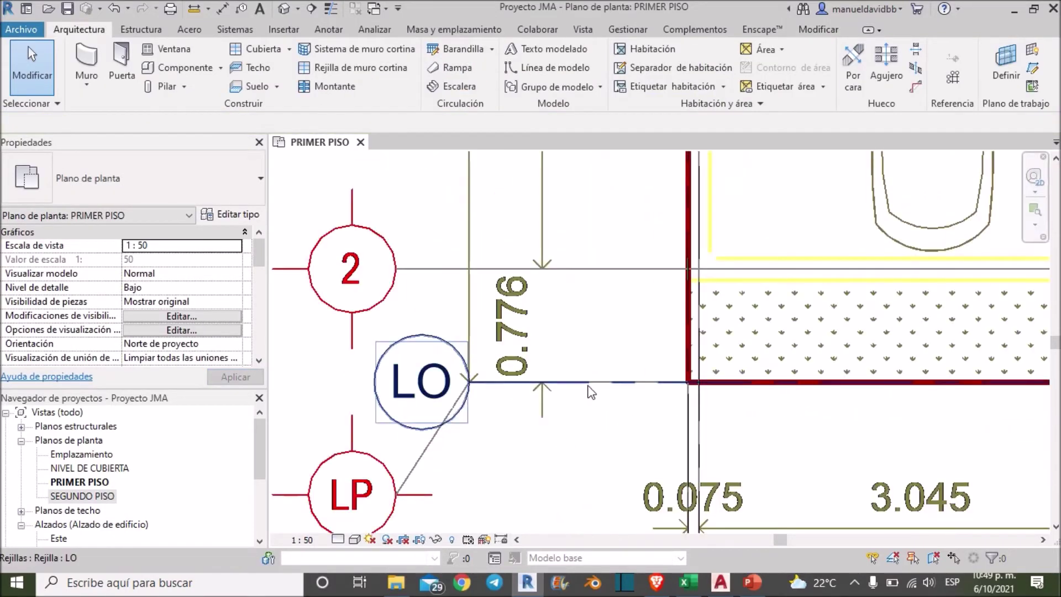
left_click(590, 382)
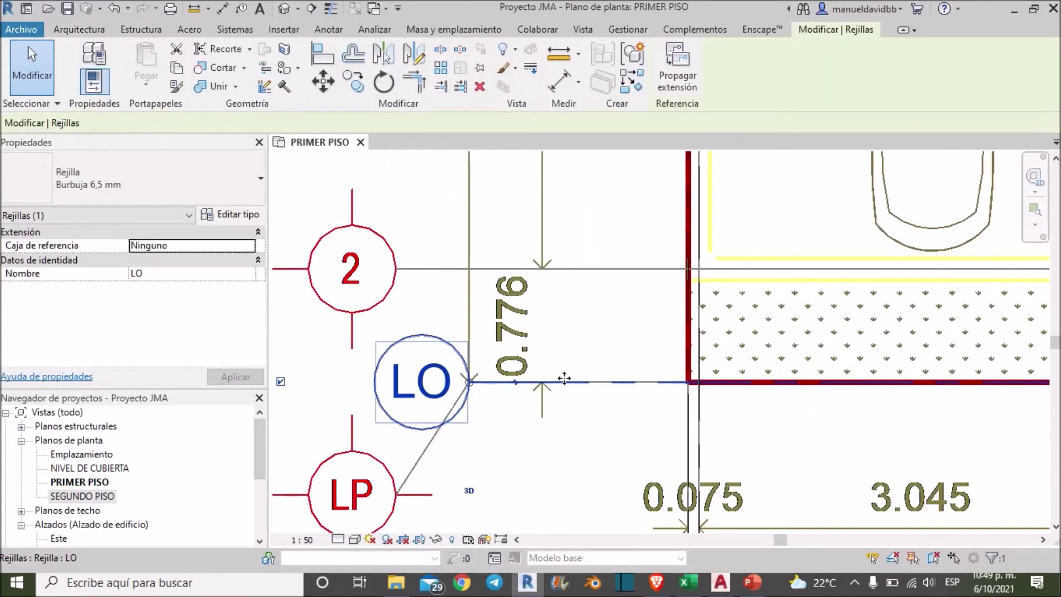
Step: Copy grid LO about 0.72 m up onto the imported drawing's grid 2 line
left_click(354, 82)
left_click(618, 381)
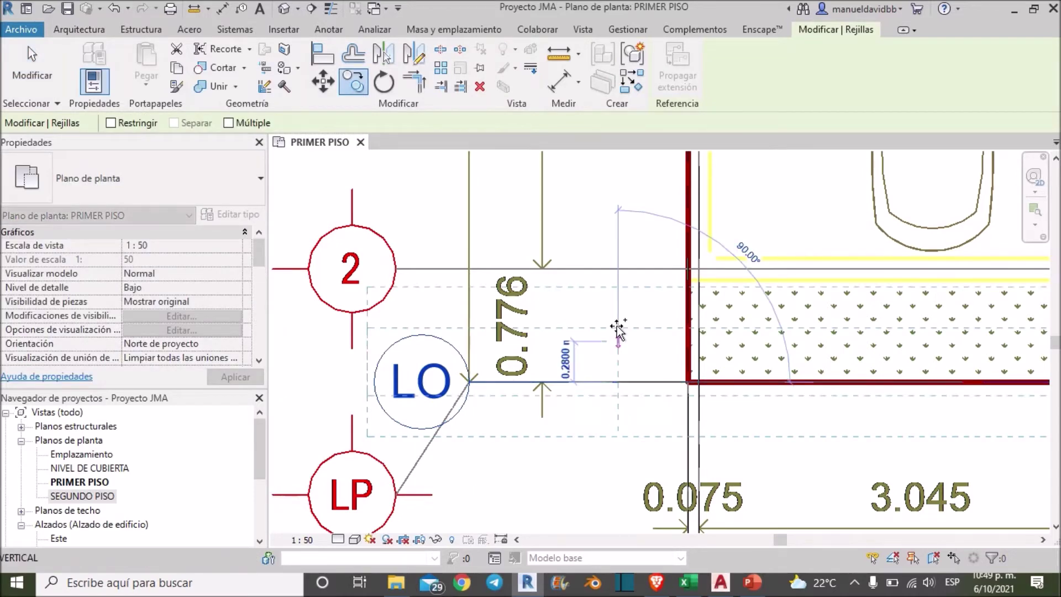
left_click(618, 269)
scroll(354, 252, "down", 5)
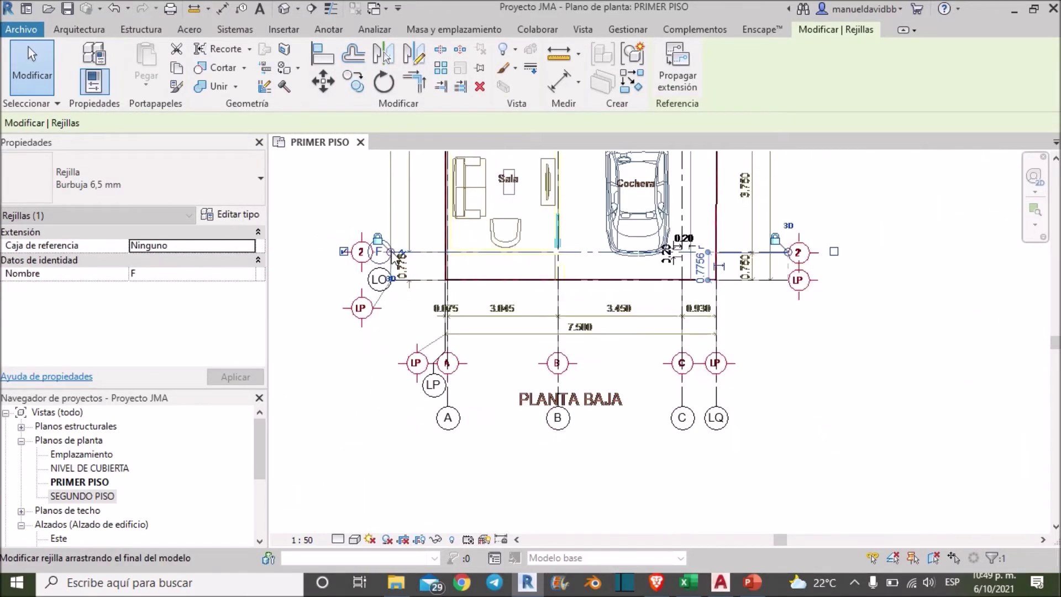
scroll(519, 309, "up", 3)
middle_click_drag(512, 304, 773, 315)
scroll(526, 304, "up", 3)
Step: Rename the copied grid from F to 2 and select it
left_click(205, 273)
left_click(331, 209)
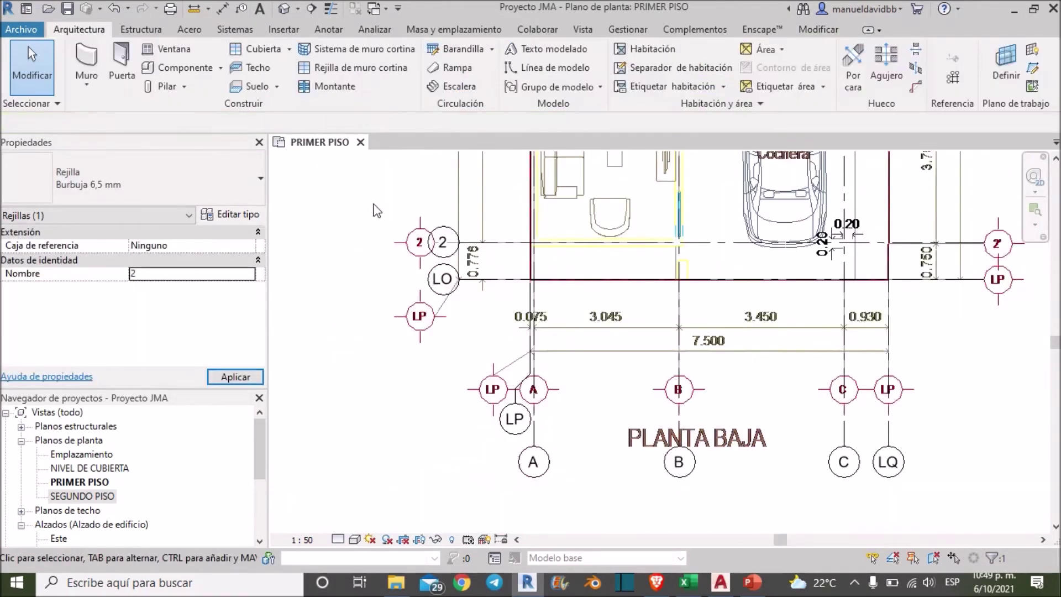
scroll(379, 209, "down", 3)
scroll(553, 276, "down", 2)
middle_click_drag(762, 390, 619, 530)
scroll(619, 531, "down", 2)
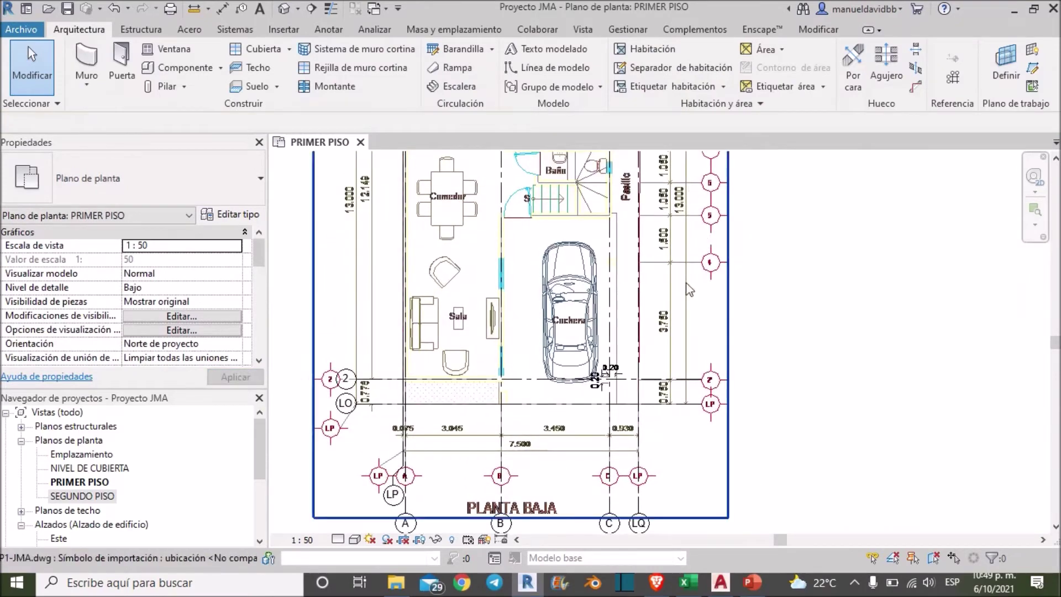
scroll(687, 412, "up", 4)
left_click(687, 412)
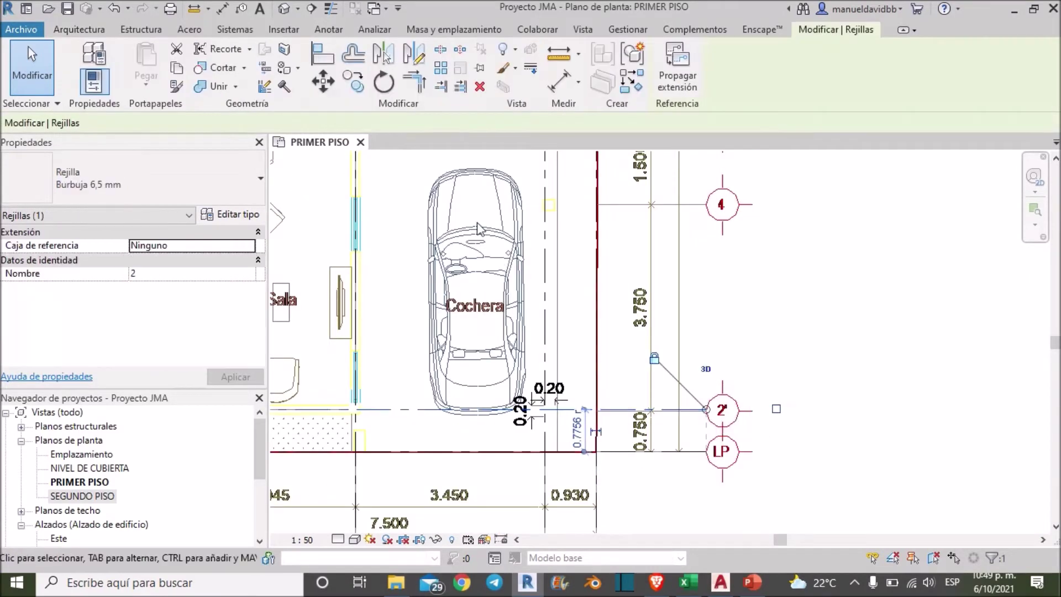
Step: Copy grid 2 about 3.72 m up onto the imported drawing's grid 4 line
left_click(353, 80)
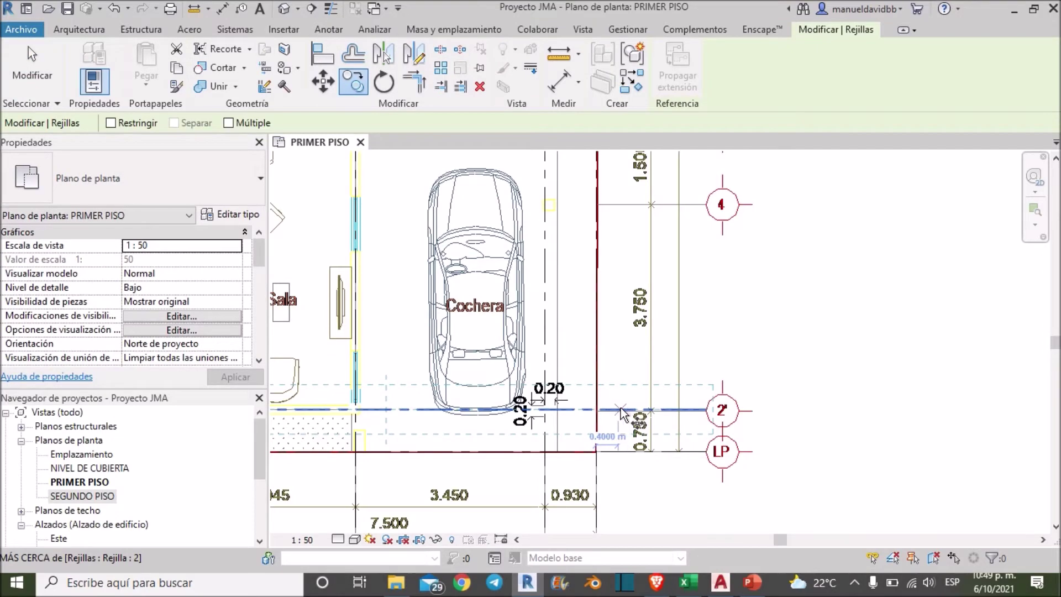
left_click_drag(622, 381, 612, 210)
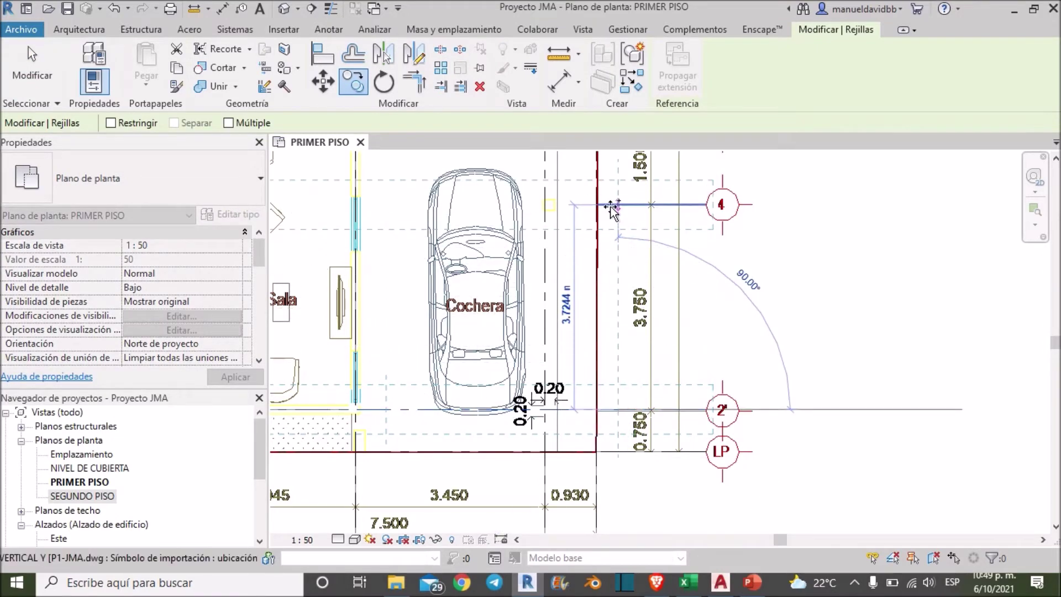
left_click(626, 209)
scroll(718, 256, "up", 3)
scroll(687, 320, "up", 2)
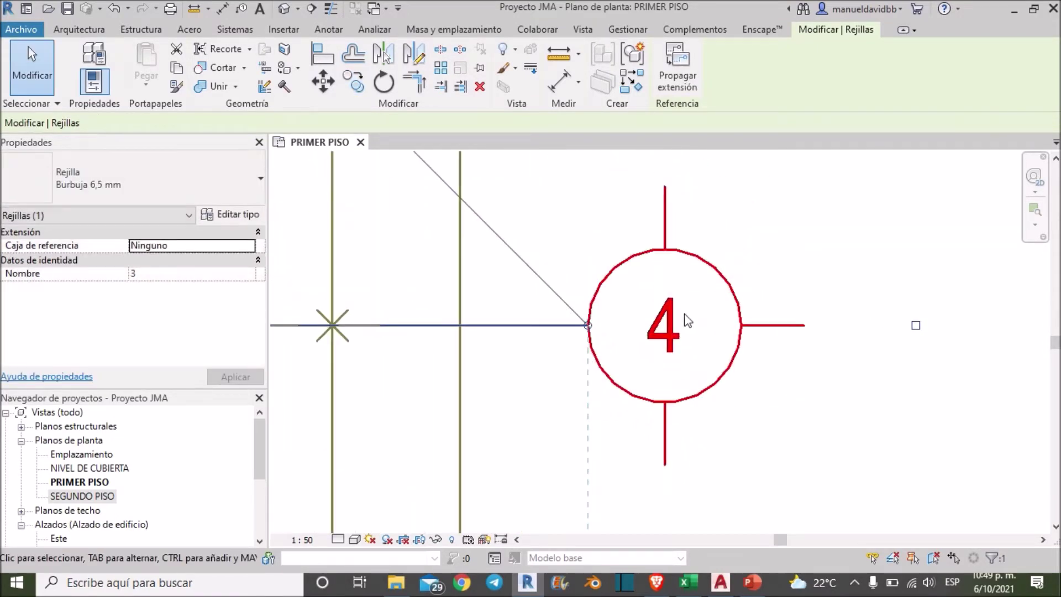
scroll(671, 330, "down", 3)
scroll(585, 327, "down", 2)
mouse_move(387, 326)
middle_mouse_down()
mouse_move(580, 326)
mouse_move(332, 348)
middle_mouse_up()
scroll(470, 336, "up", 2)
scroll(468, 336, "down", 1)
scroll(458, 332, "down", 1)
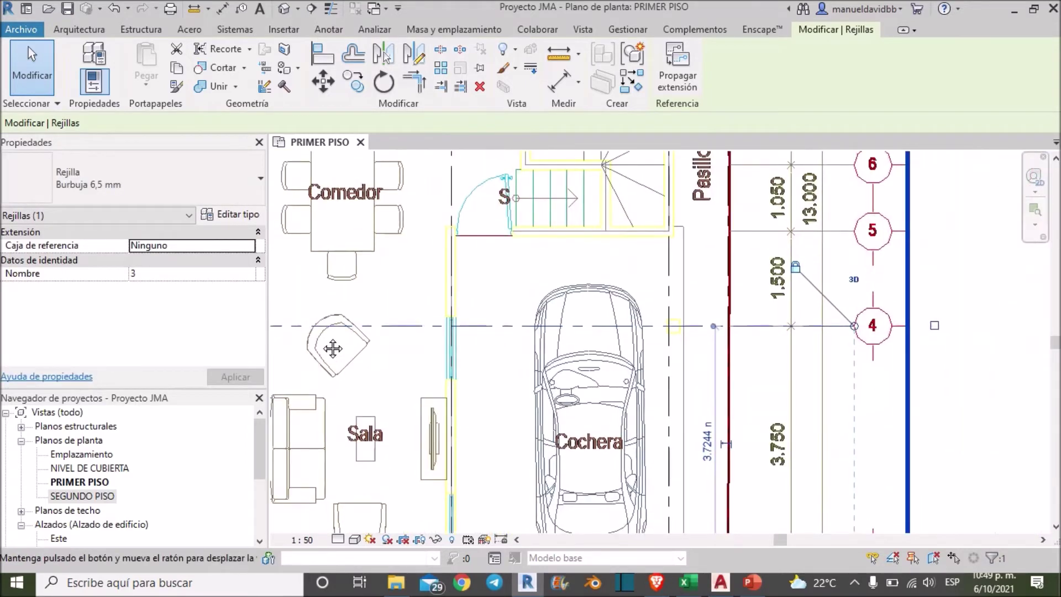
Step: Inspect the new grid's bubble labelled 3 and begin editing its Nombre field
scroll(496, 319, "down", 3)
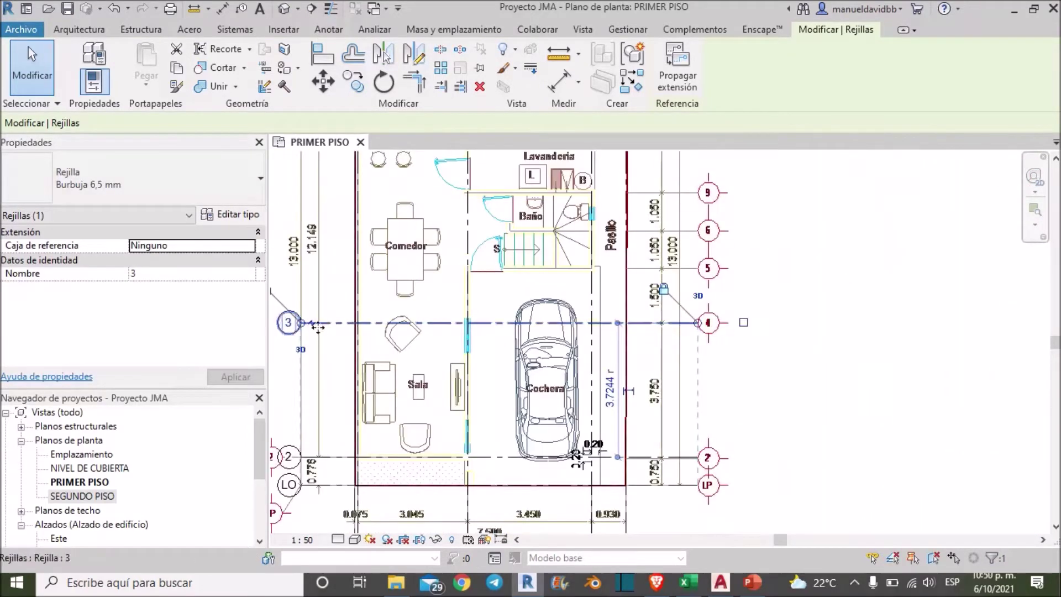
scroll(317, 348, "up", 1)
middle_click_drag(317, 349, 392, 351)
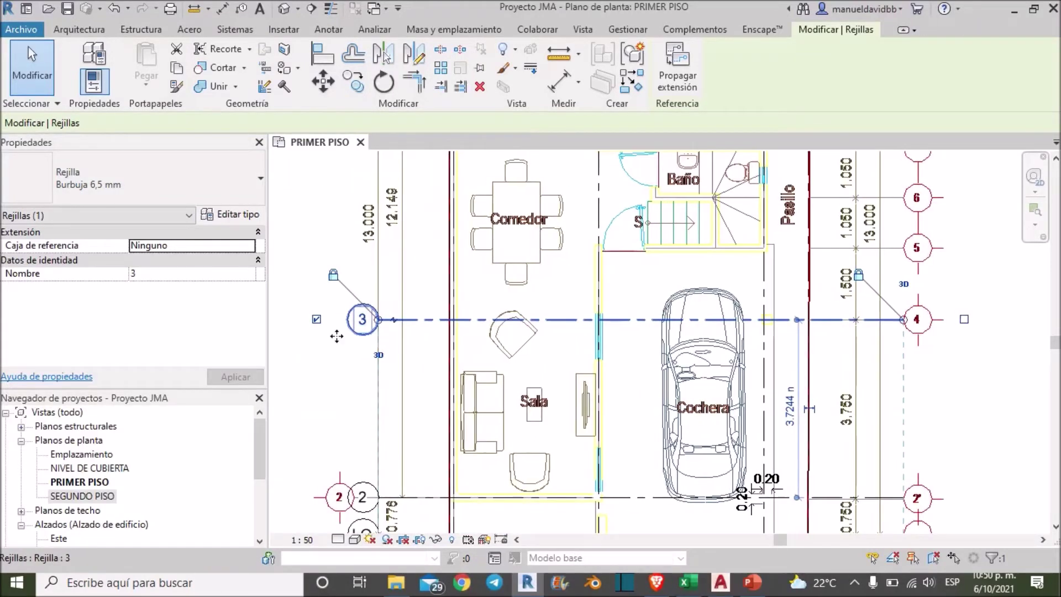
scroll(691, 332, "up", 1)
middle_click_drag(719, 276, 723, 349)
scroll(723, 349, "up", 1)
scroll(806, 345, "up", 1)
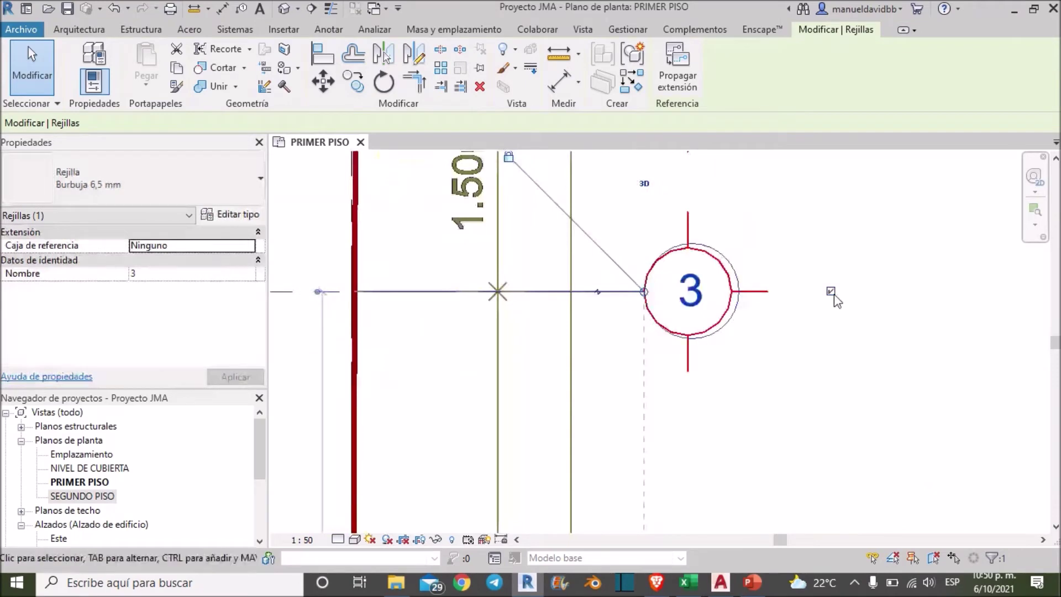
scroll(736, 284, "down", 2)
scroll(735, 285, "down", 2)
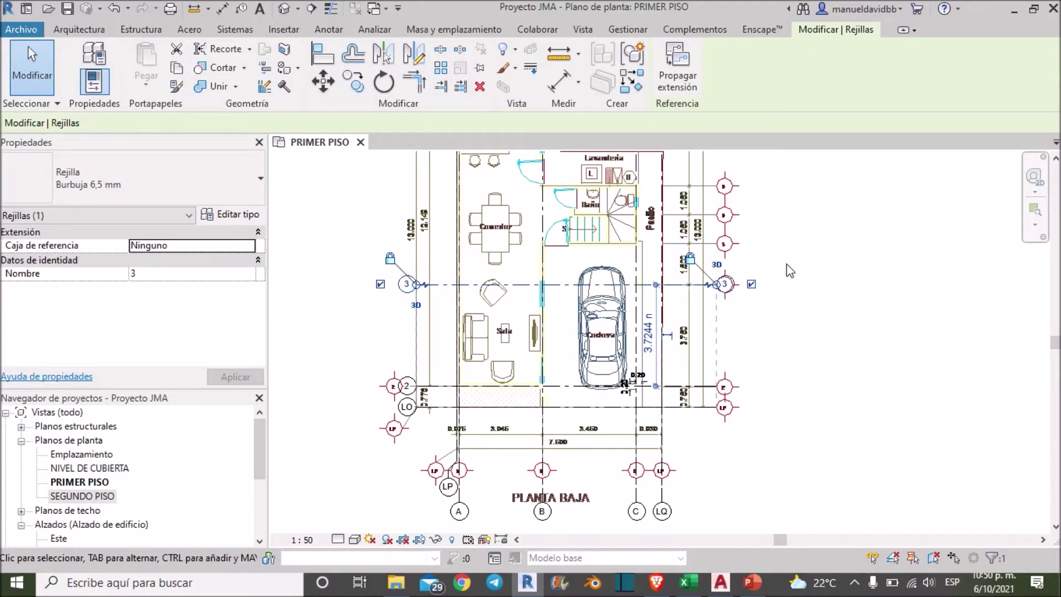
scroll(787, 264, "up", 2)
scroll(702, 293, "up", 1)
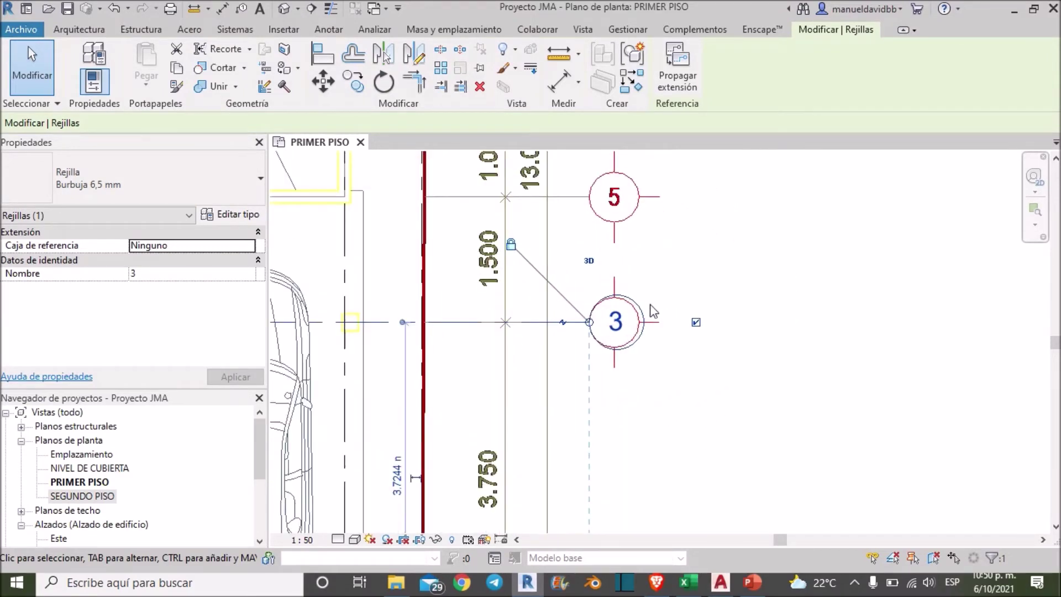
left_click(204, 273)
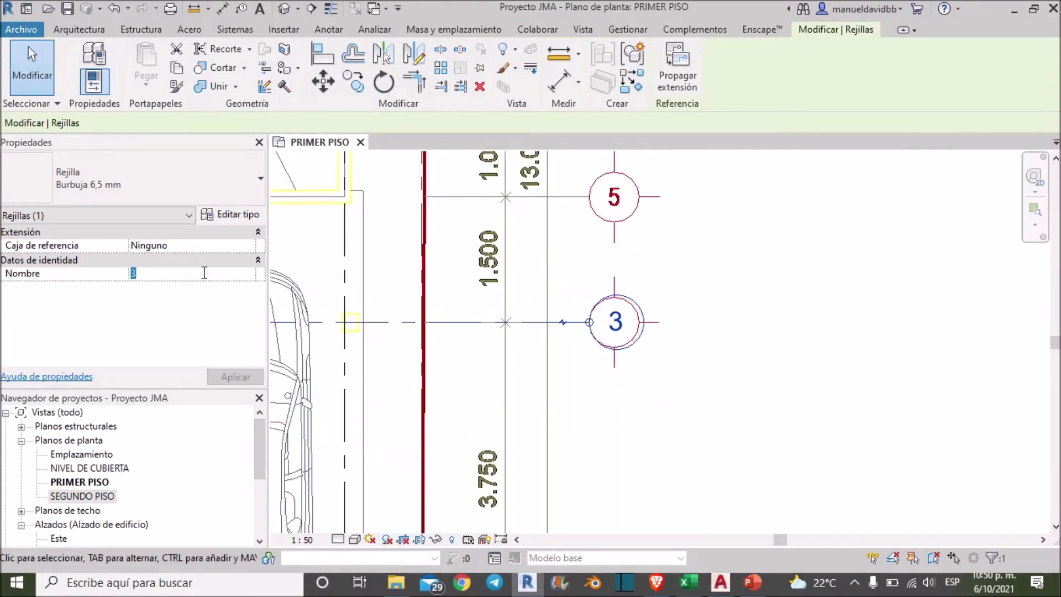
type("4")
Step: Name the new grid 4, then rotate it into place on the drawing's grid 5 line
left_click(791, 269)
middle_click_drag(771, 267, 924, 384)
left_click(609, 423)
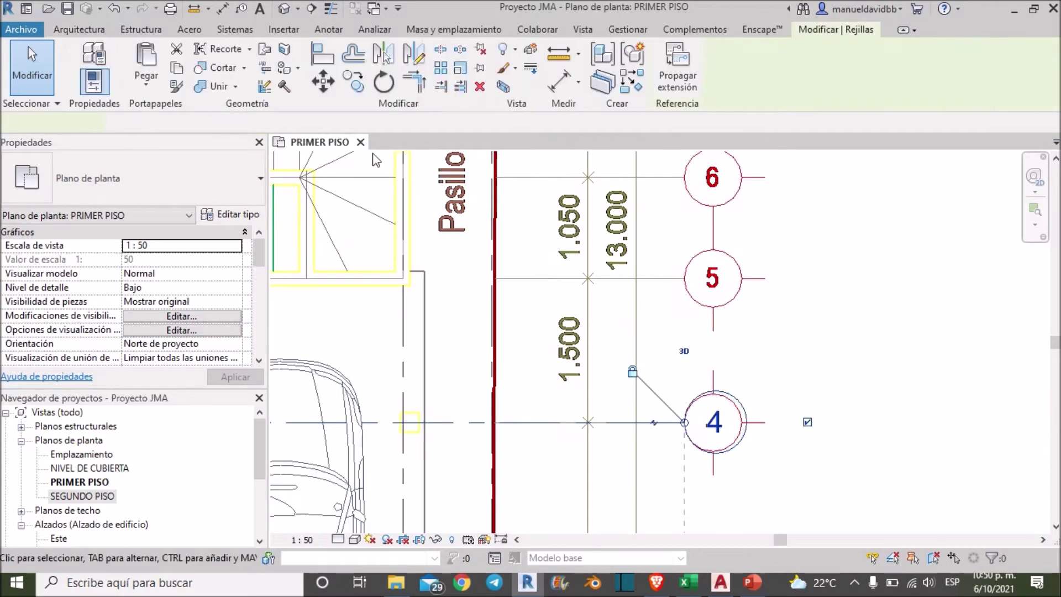
key("r")
key("o")
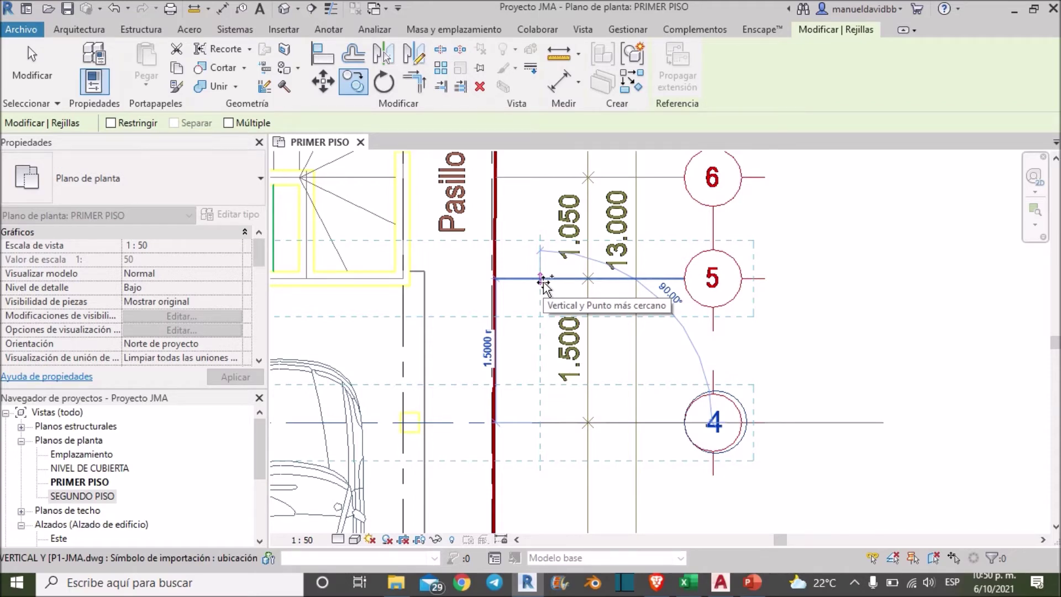
left_click(543, 282)
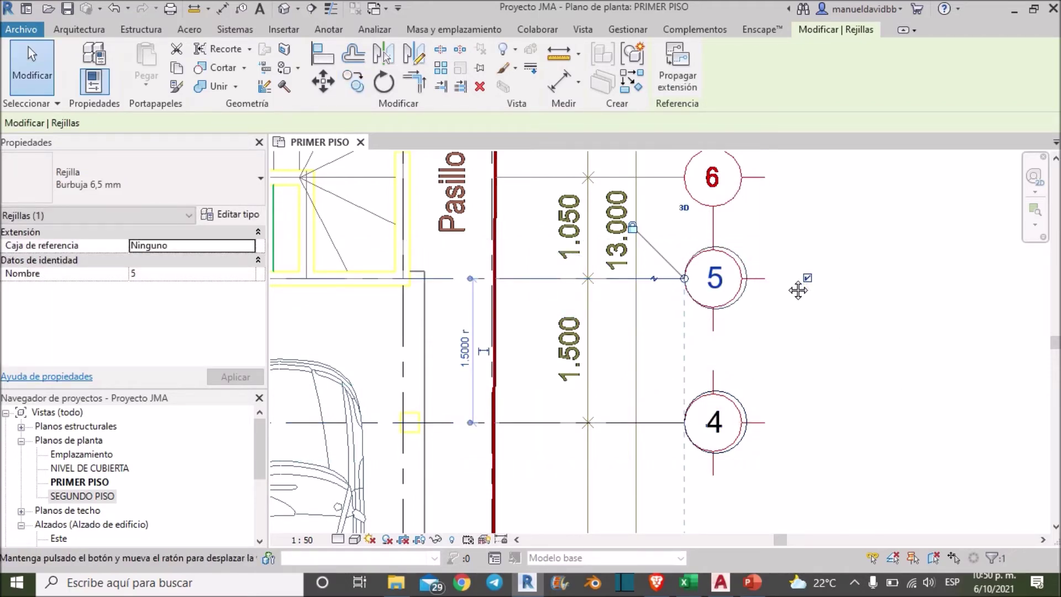
middle_click_drag(797, 286, 804, 379)
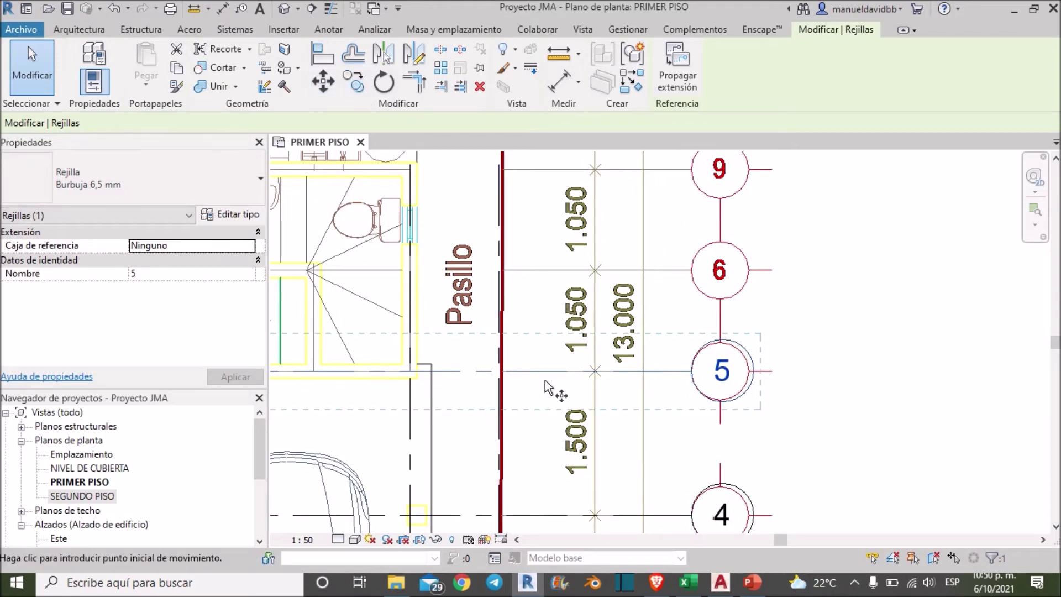
Step: Rotate the next grid 90° into position and rename it 9
key("r")
key("o")
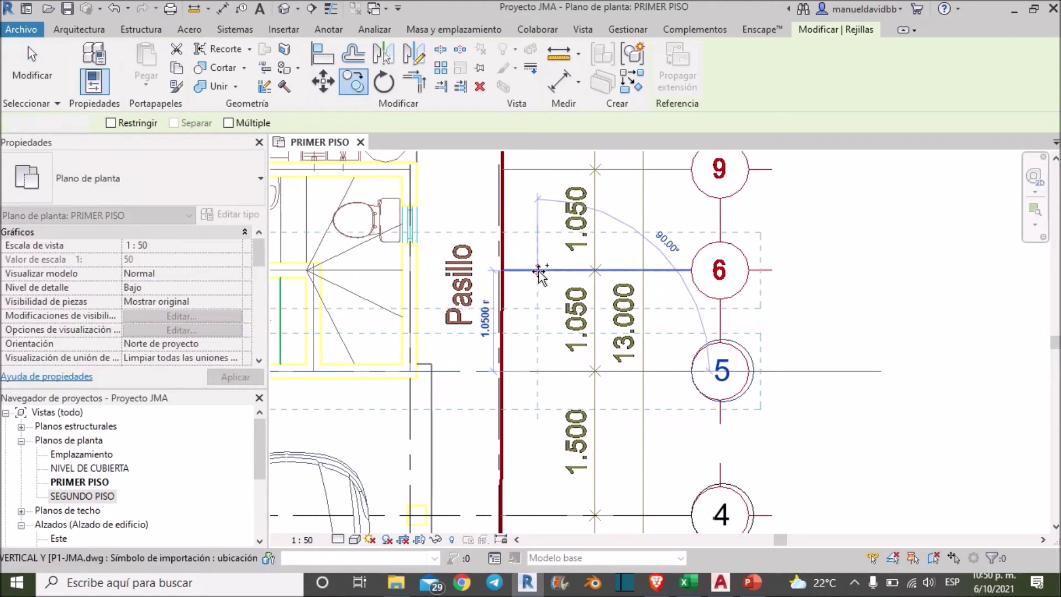
left_click(539, 270)
middle_click_drag(542, 277, 553, 403)
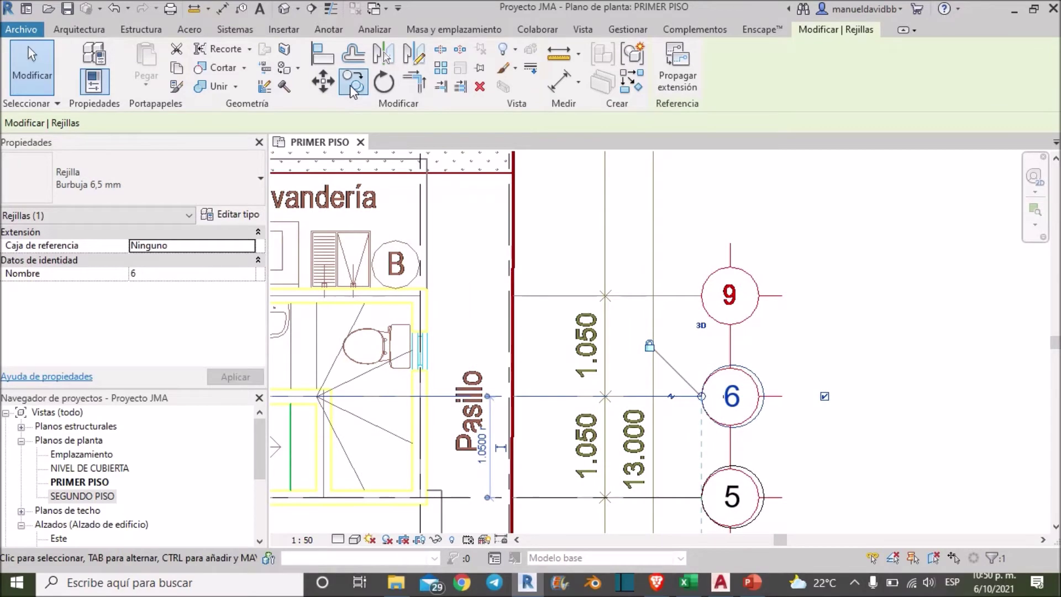
left_click(352, 90)
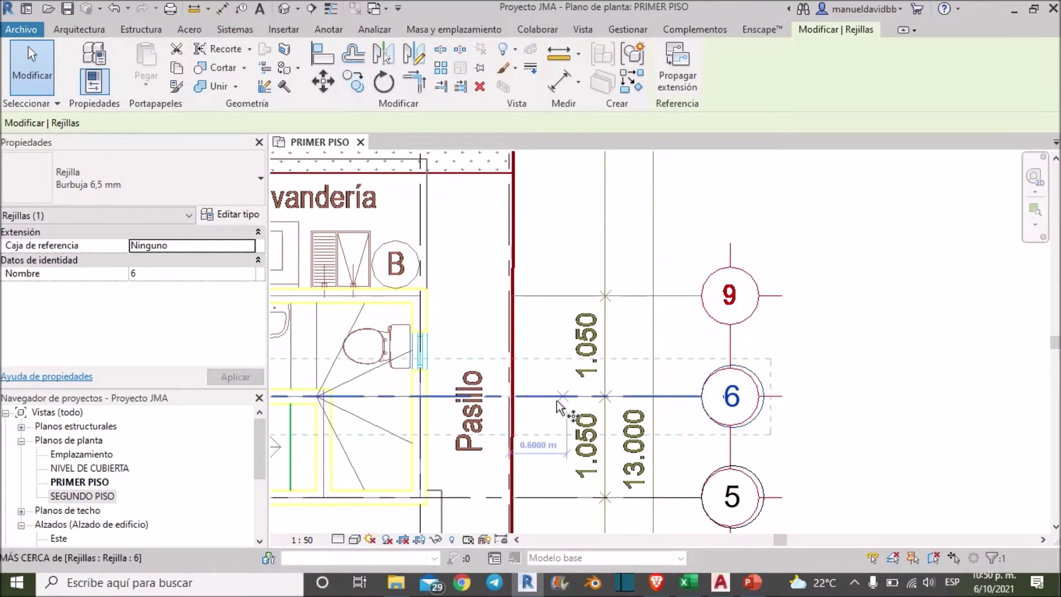
left_click(547, 297)
scroll(719, 293, "up", 3)
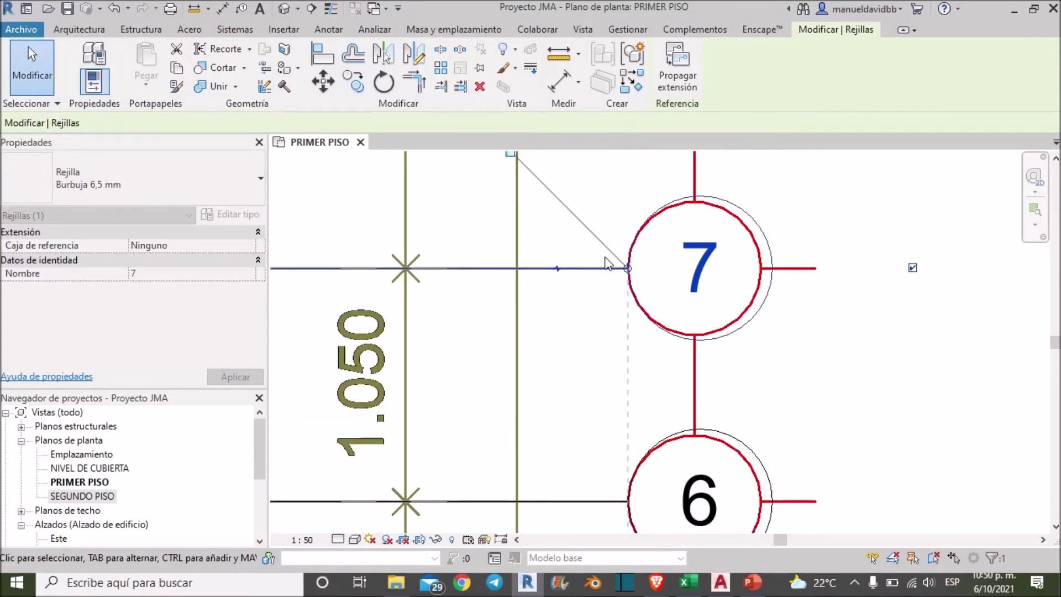
scroll(607, 263, "down", 3)
left_click(231, 274)
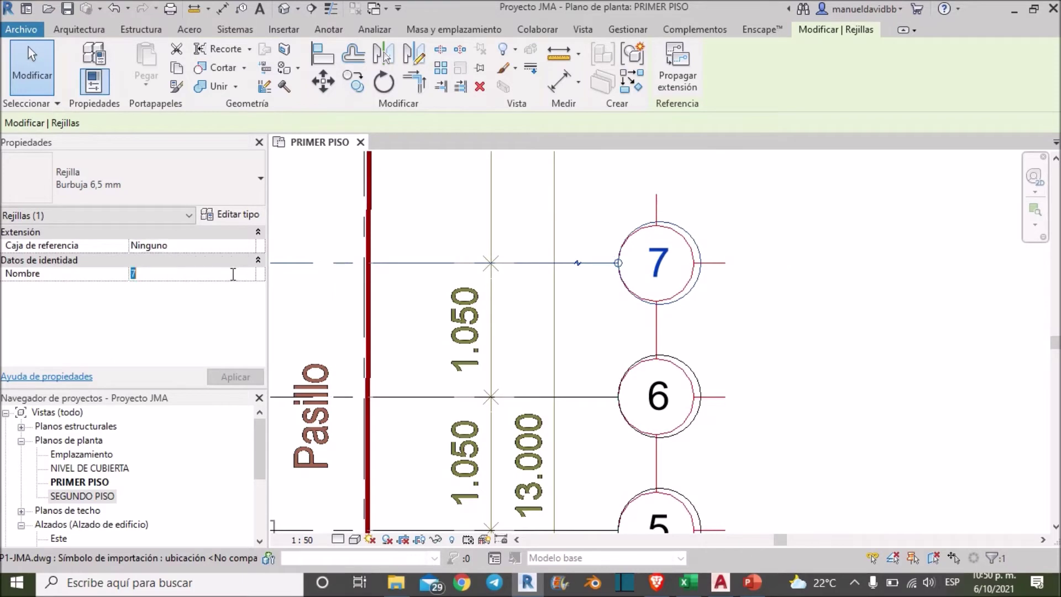
type("9")
key("Return")
Step: Copy grid 9 4.90 m upward to the top edge above the Patio
scroll(729, 199, "down", 2)
scroll(824, 359, "down", 1)
scroll(801, 356, "down", 1)
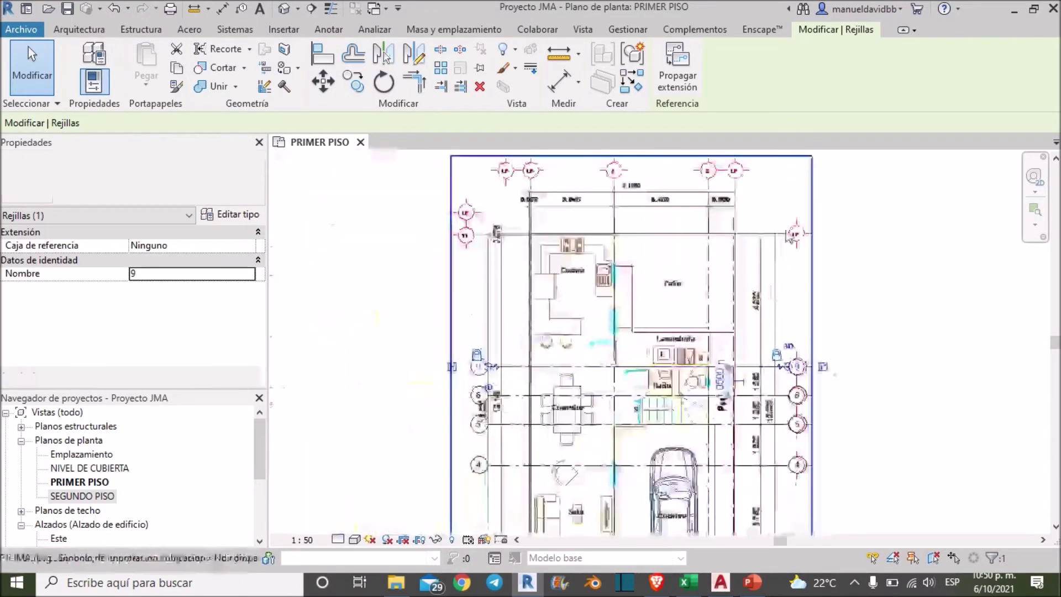
scroll(796, 353, "up", 3)
middle_click_drag(788, 342, 787, 263)
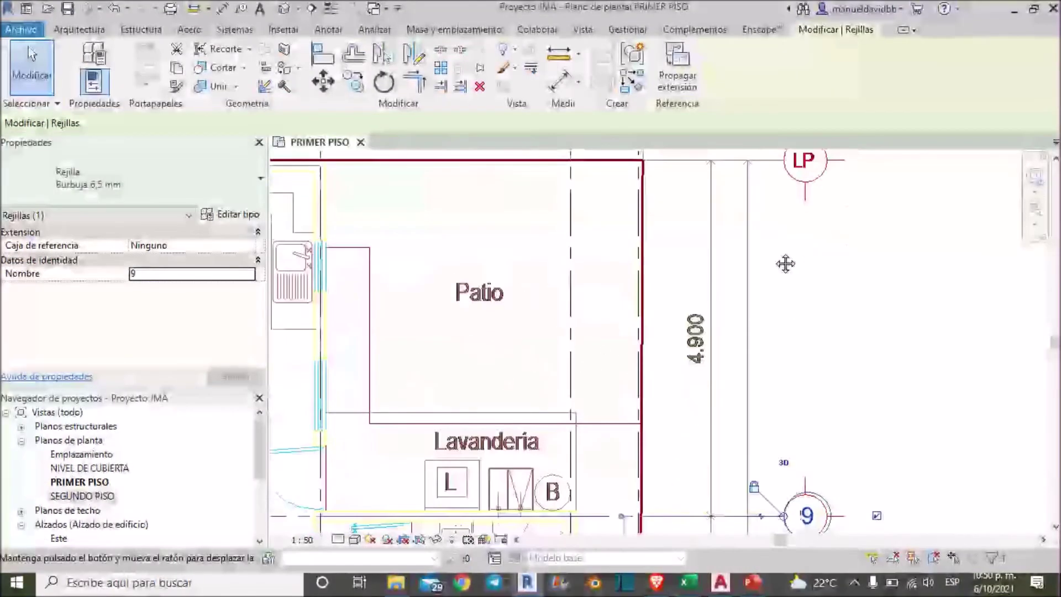
key("c")
key("o")
left_click(704, 485)
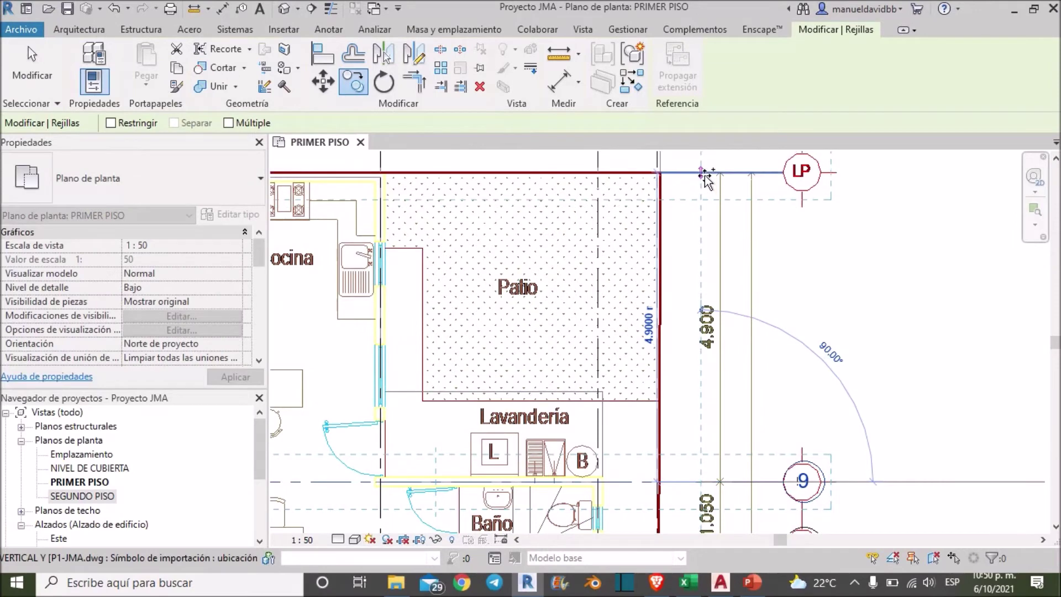
left_click(784, 175)
Step: Rename the copied grid's bubble from 10 to LS
middle_click_drag(801, 237, 782, 396)
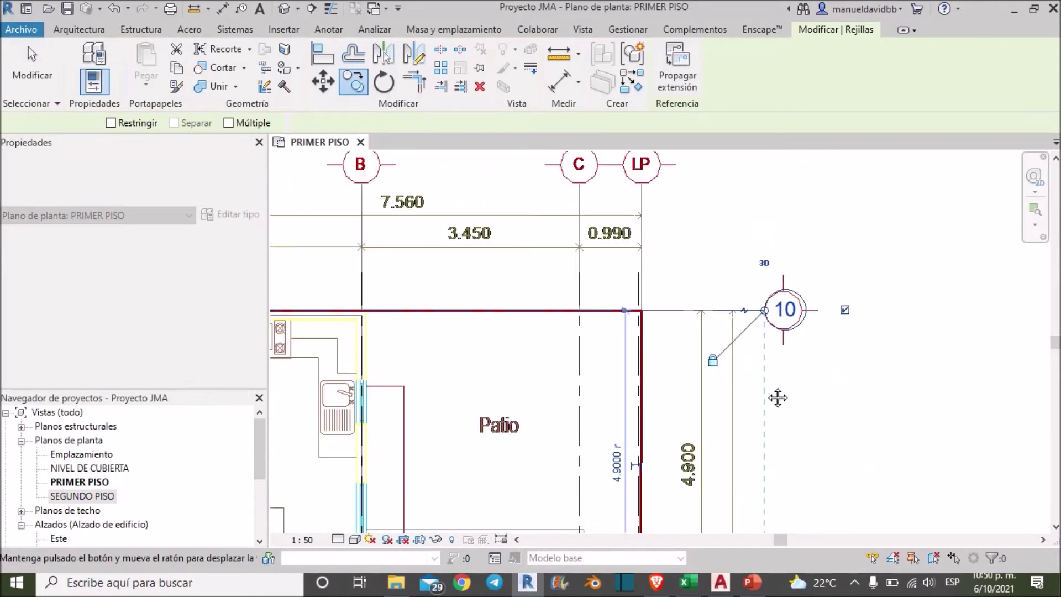
scroll(790, 331, "up", 4)
scroll(794, 332, "up", 1)
left_click(791, 323)
type("L")
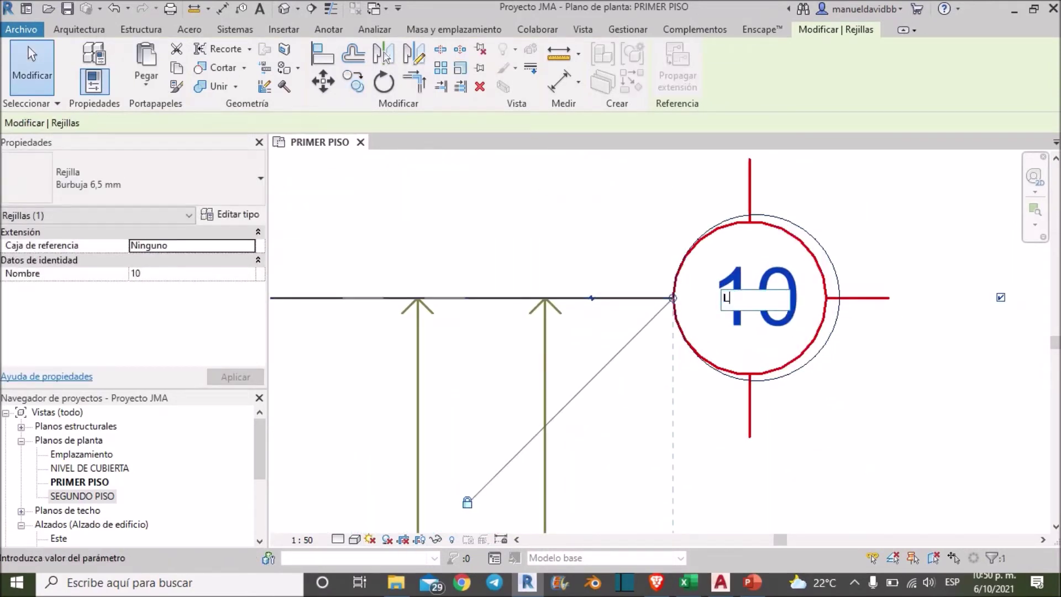
type("S")
key("Return")
scroll(925, 230, "down", 3)
scroll(925, 230, "down", 3)
scroll(925, 230, "down", 2)
middle_click_drag(935, 399, 896, 408)
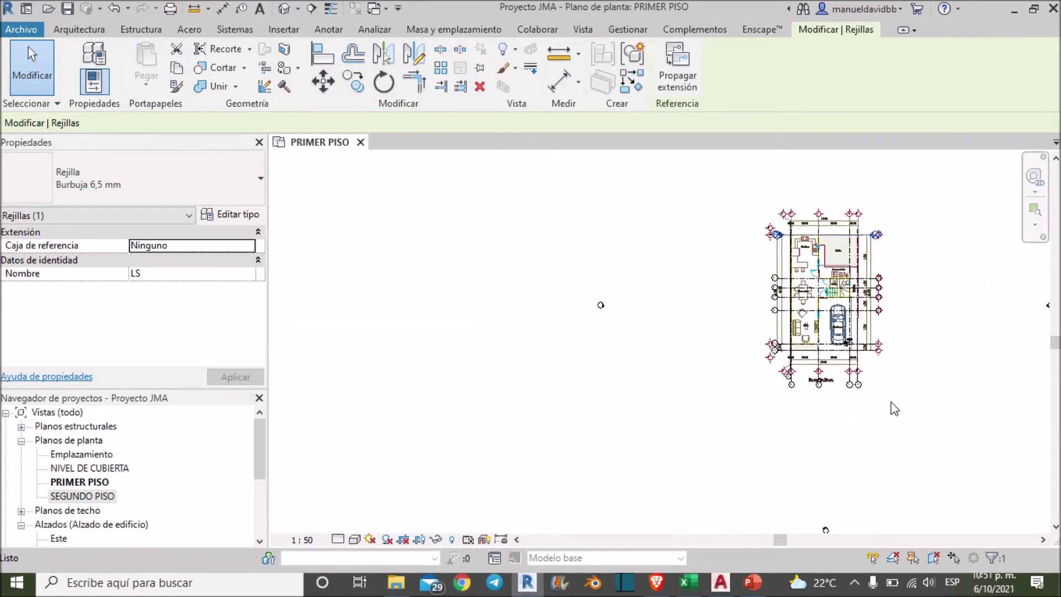
Step: Raise the Properties/Project Browser splitter to list more views, then select PRIMER PISO
scroll(864, 365, "up", 3)
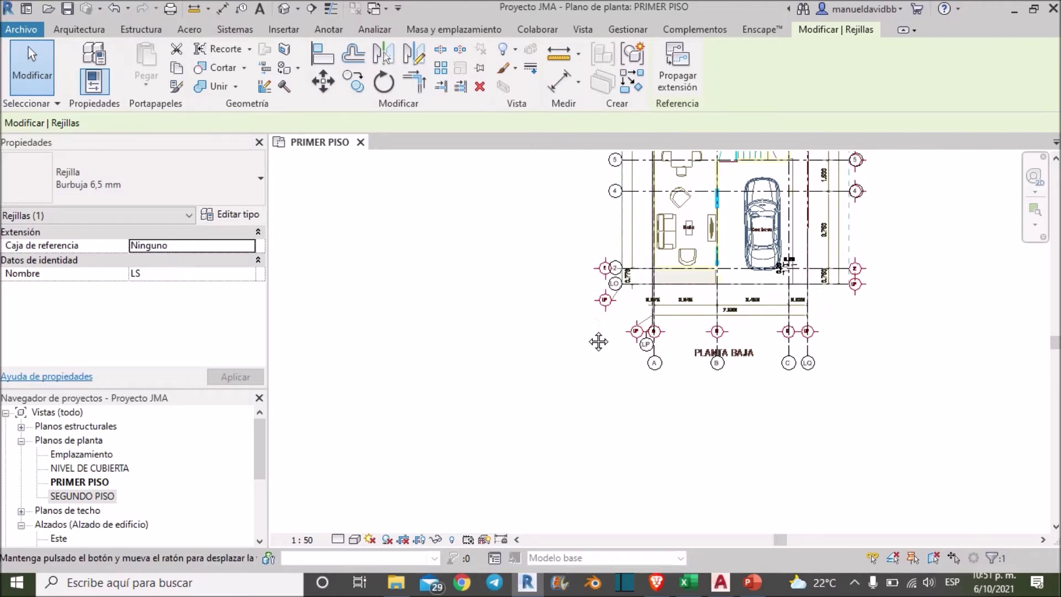
middle_click_drag(593, 317, 587, 380)
scroll(587, 379, "up", 2)
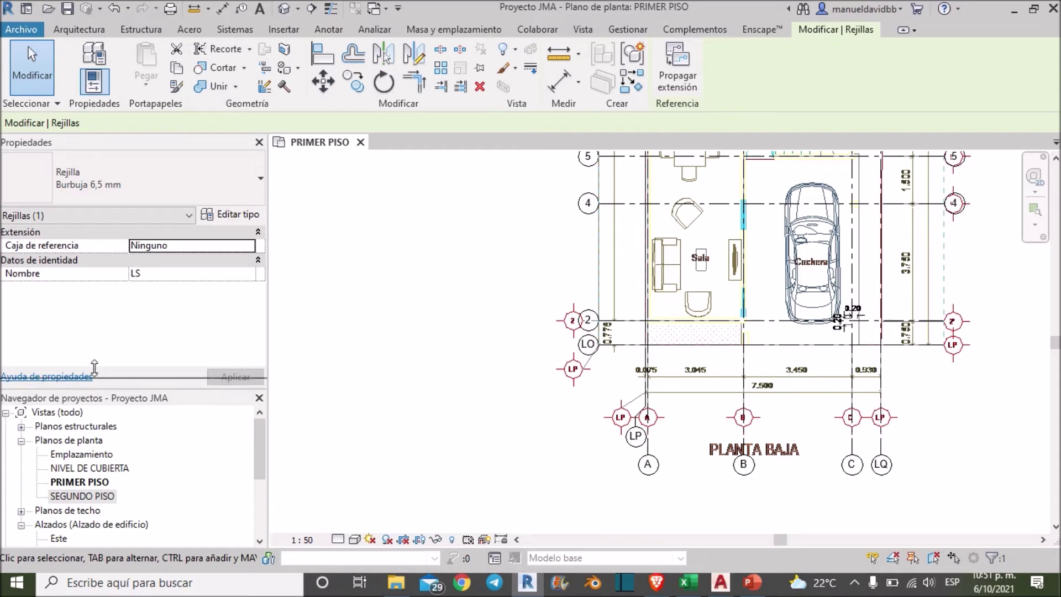
left_click_drag(94, 367, 94, 342)
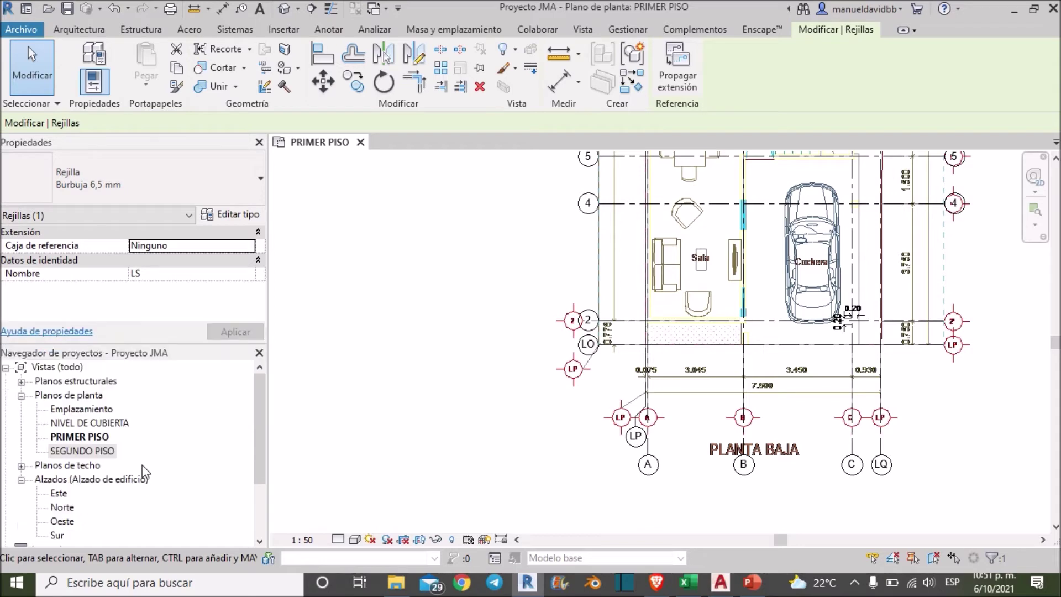
left_click(70, 437)
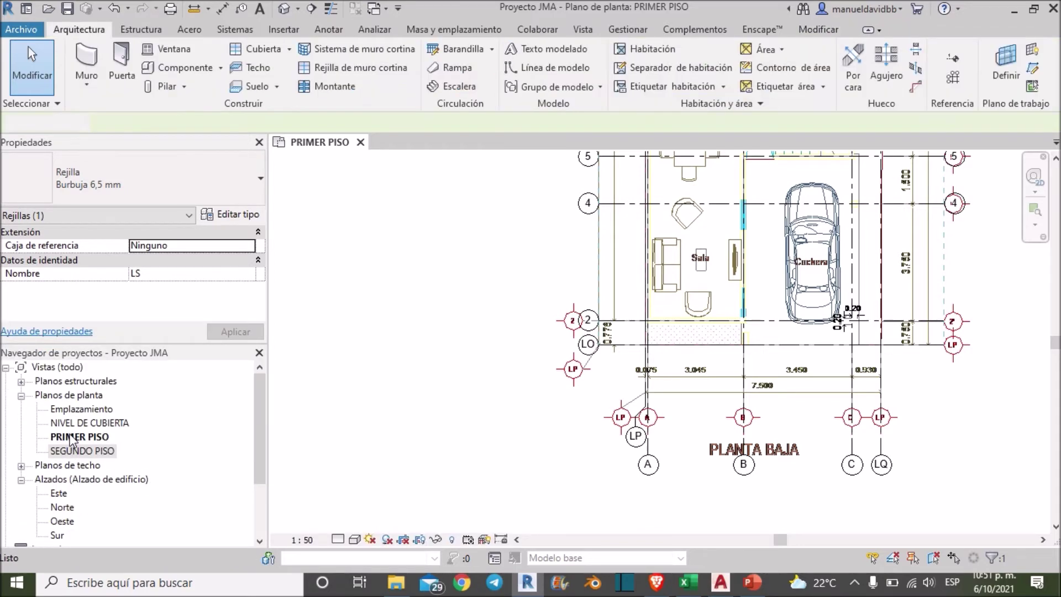
Step: Duplicate the PRIMER PISO plan as PRIMER PISO-DWG and return to PRIMER PISO
right_click(71, 437)
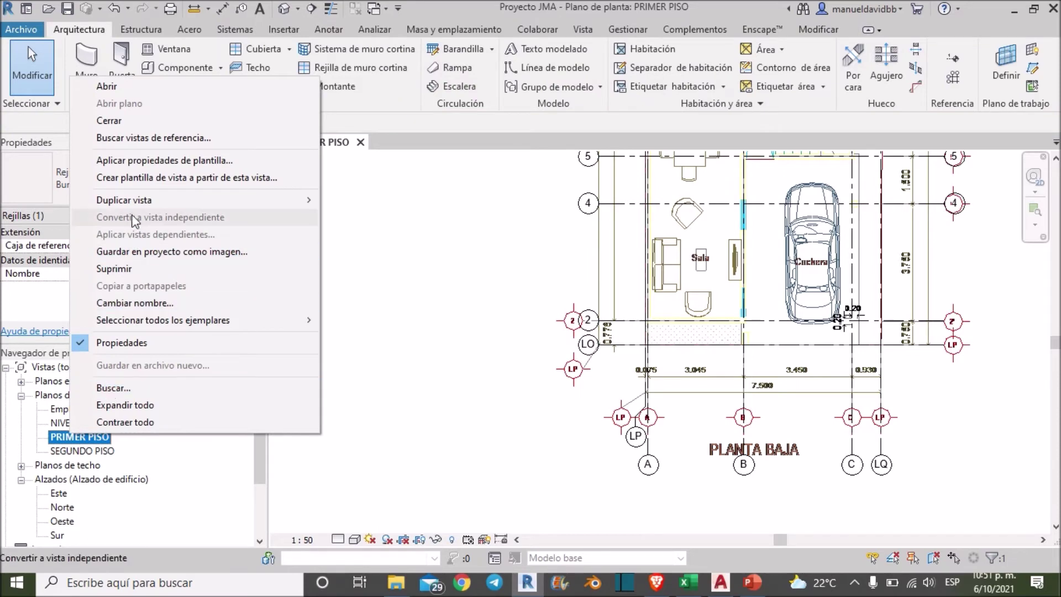
mouse_move(124, 200)
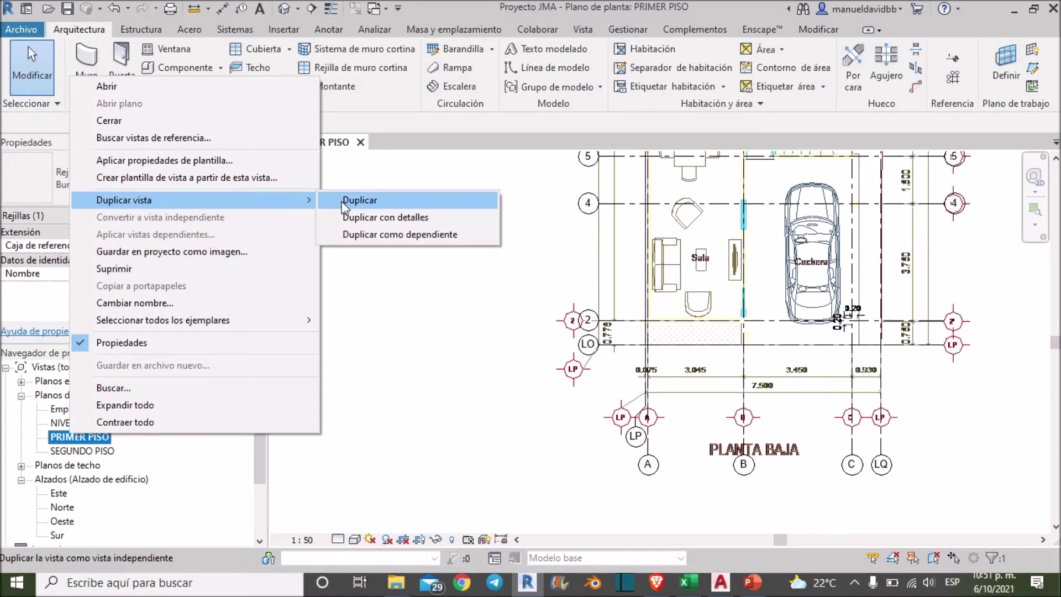
left_click(360, 199)
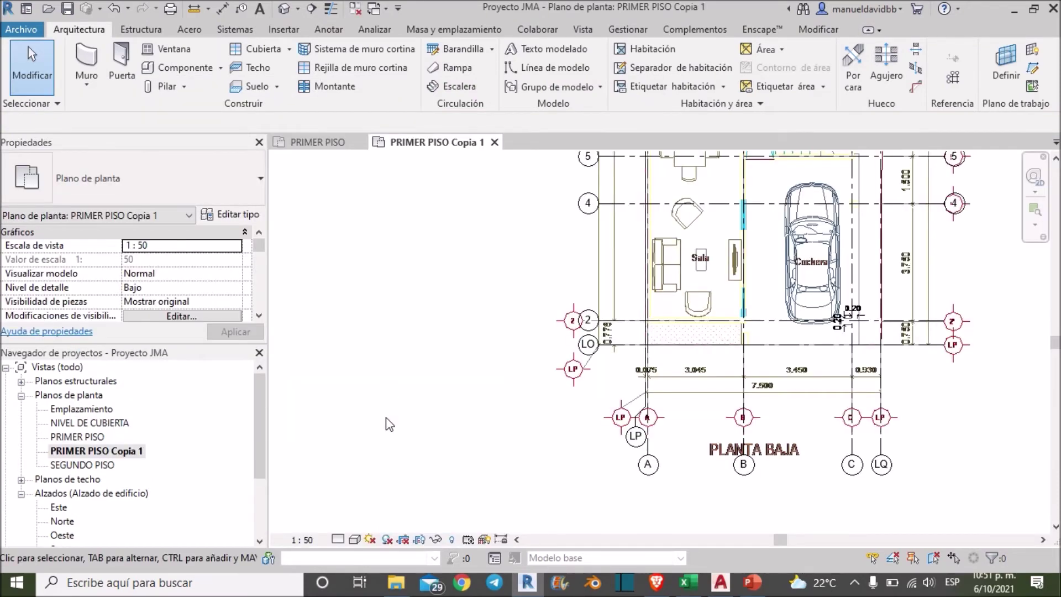
right_click(116, 455)
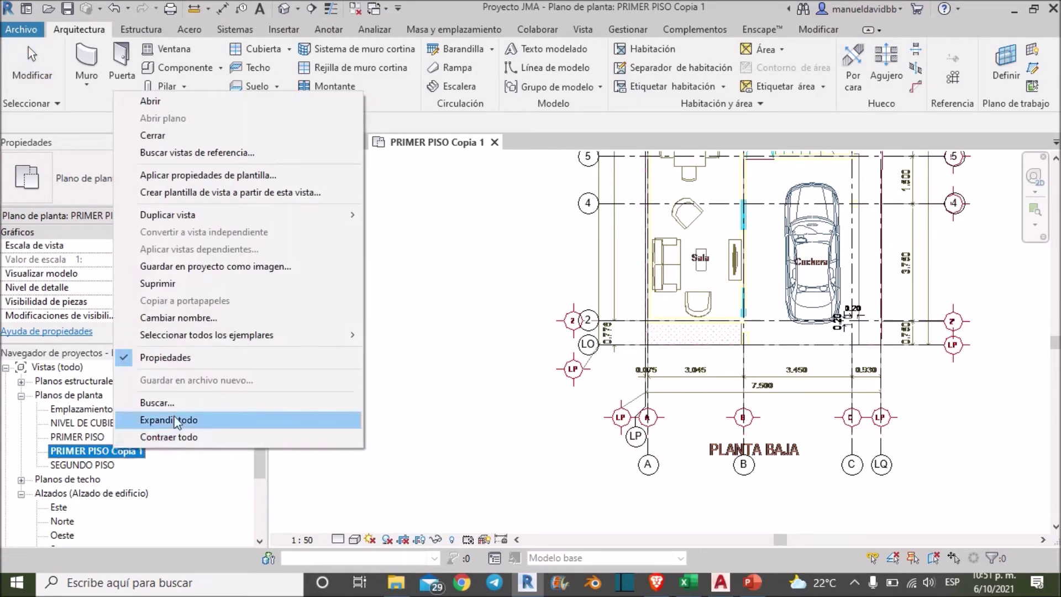
left_click(224, 314)
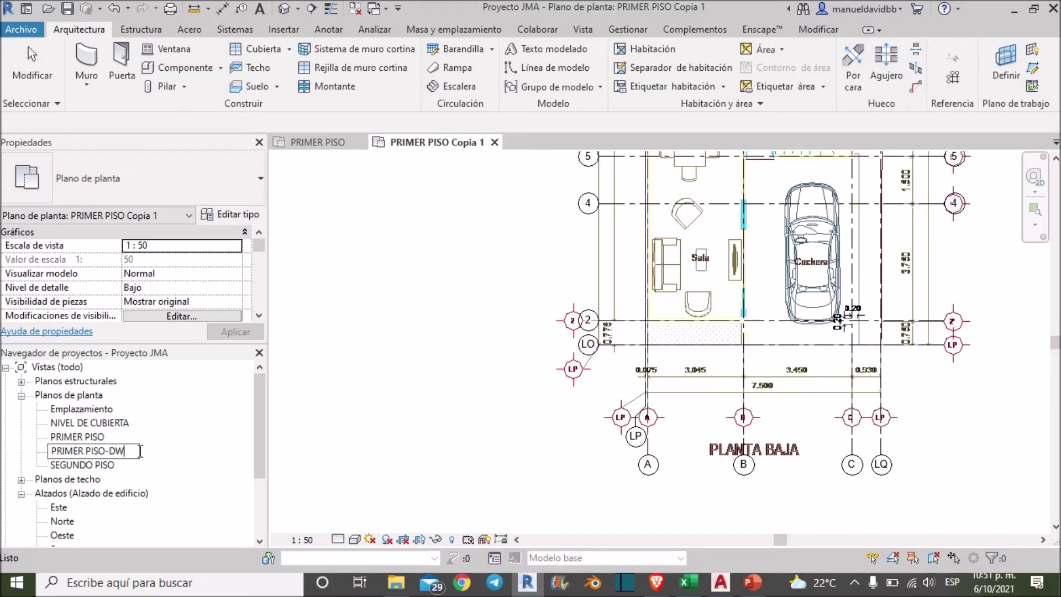
key("Return")
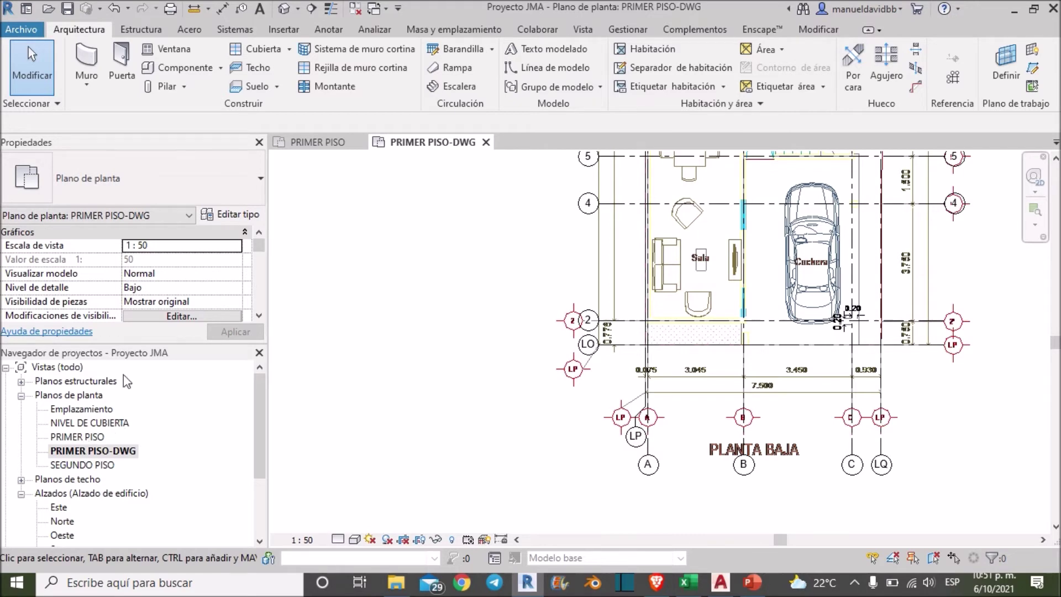
left_click(311, 145)
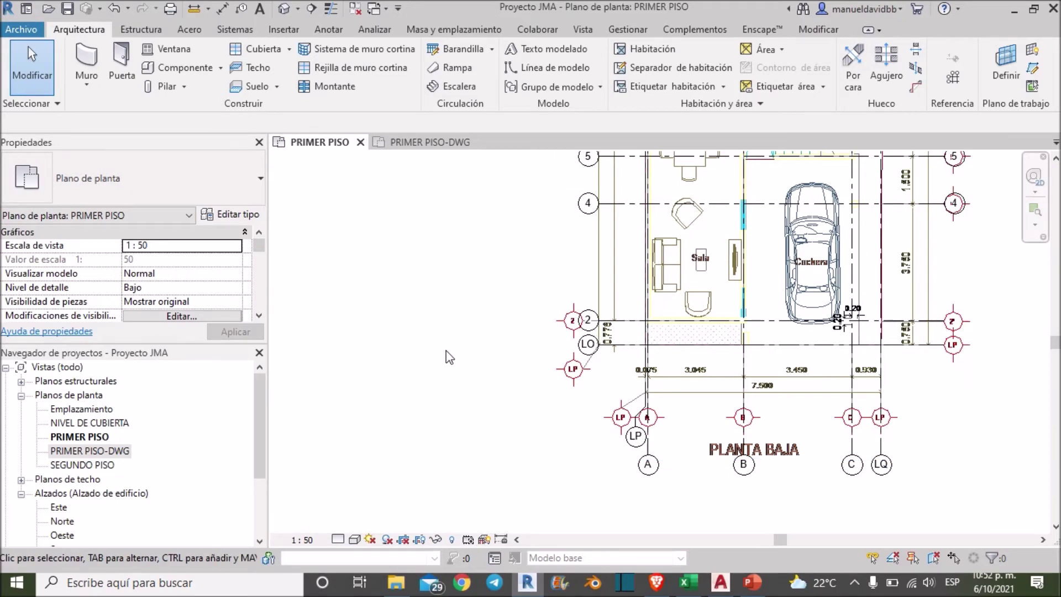
Step: Hide the imported P1-JMA.dwg in the PRIMER PISO view via Ocultar en vista > Elementos
scroll(553, 367, "up", 3)
scroll(575, 362, "up", 3)
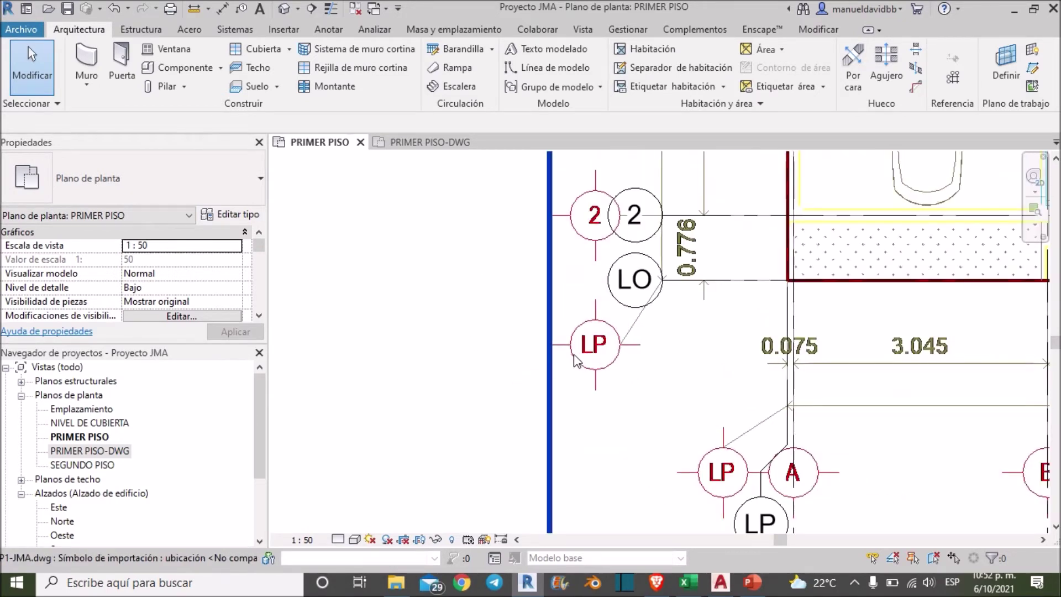
left_click(575, 360)
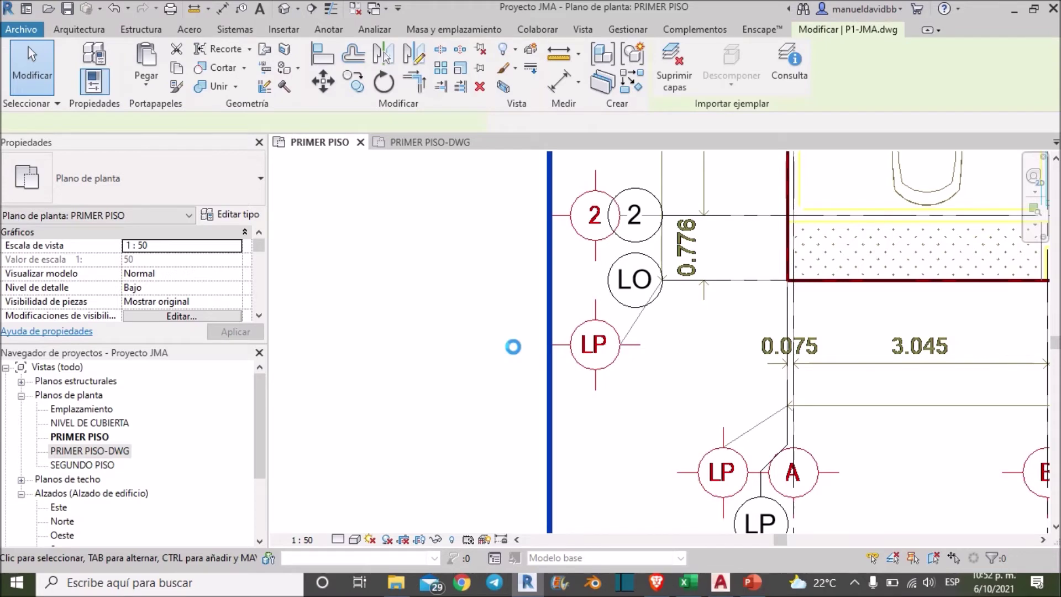
scroll(513, 347, "down", 2)
scroll(513, 346, "down", 1)
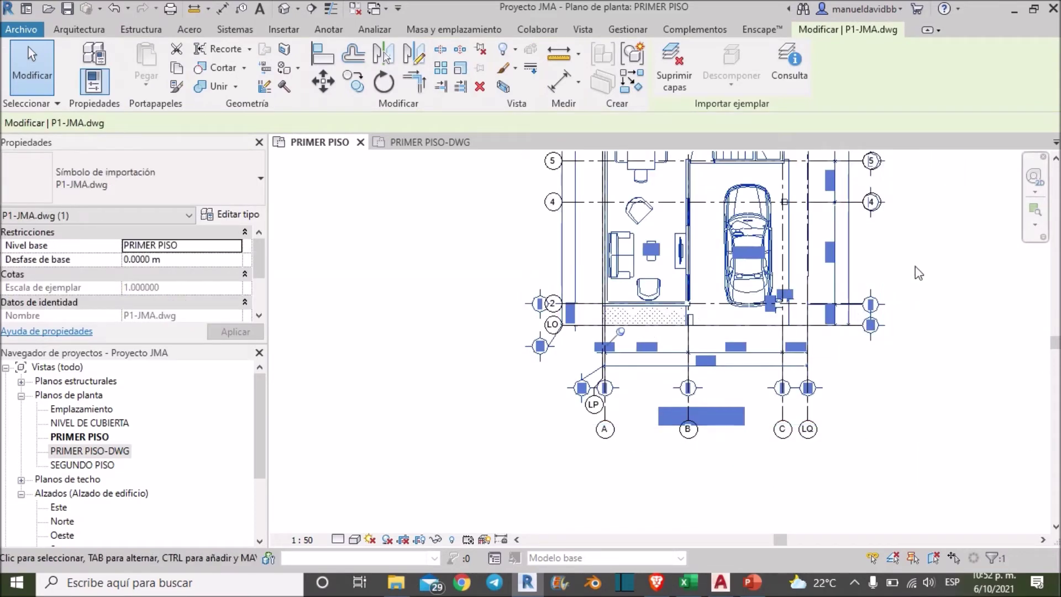
right_click(918, 273)
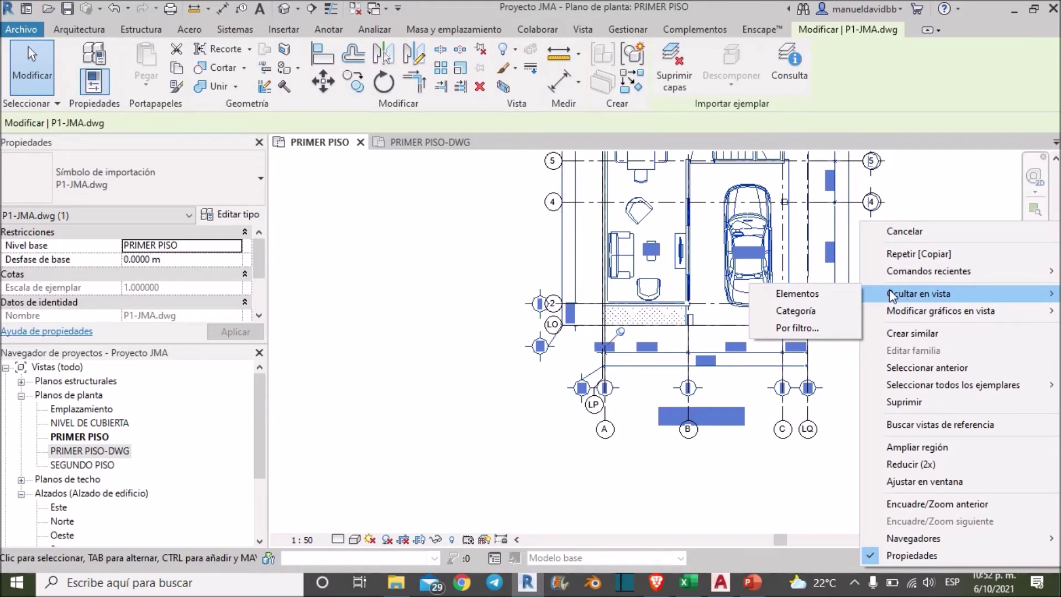
left_click(827, 293)
mouse_move(896, 284)
middle_mouse_down()
mouse_move(861, 369)
mouse_move(798, 454)
middle_mouse_up()
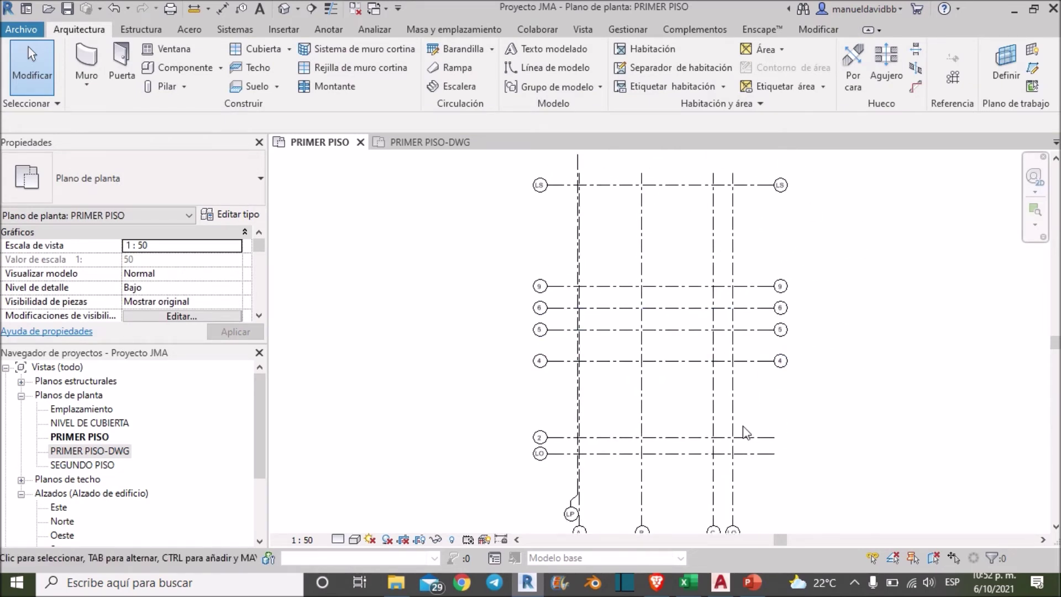
middle_click_drag(768, 426, 745, 376)
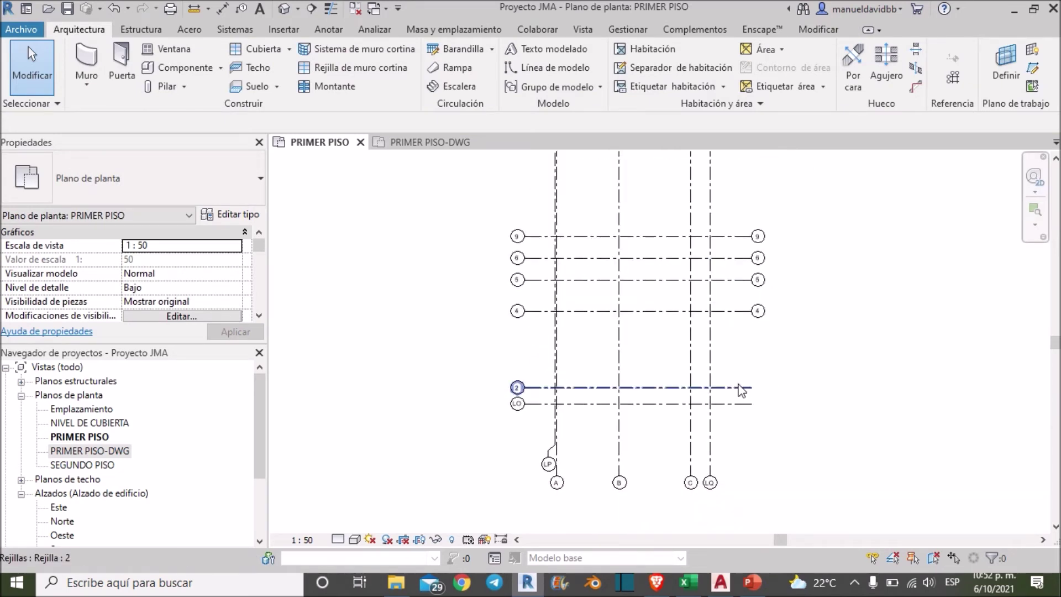
Step: Turn on the right-end bubbles of grids 2 and LO
left_click(755, 406)
left_click(778, 387)
scroll(792, 386, "up", 4)
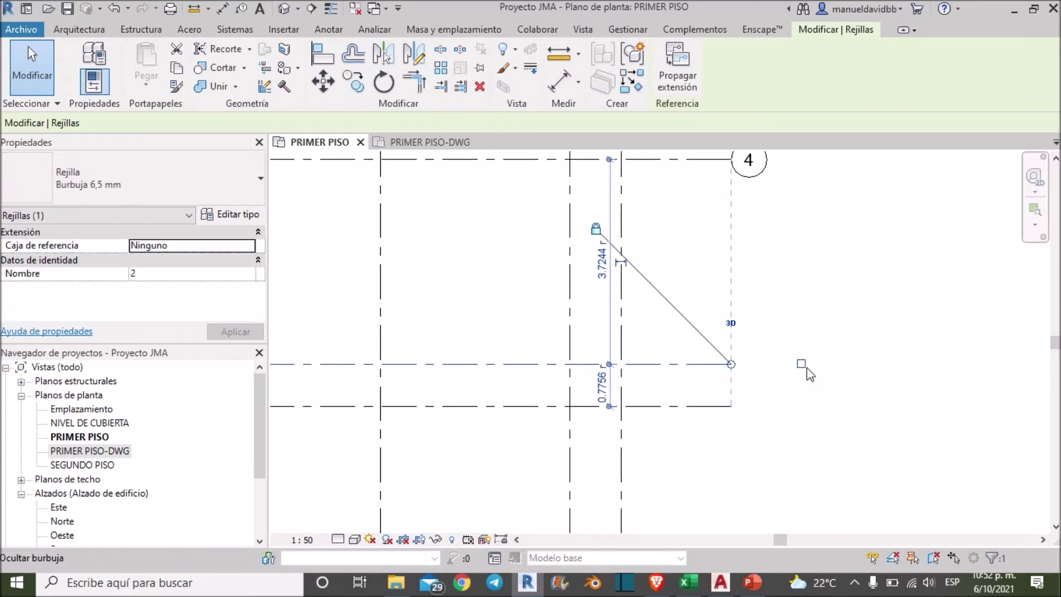
left_click(702, 408)
left_click(803, 407)
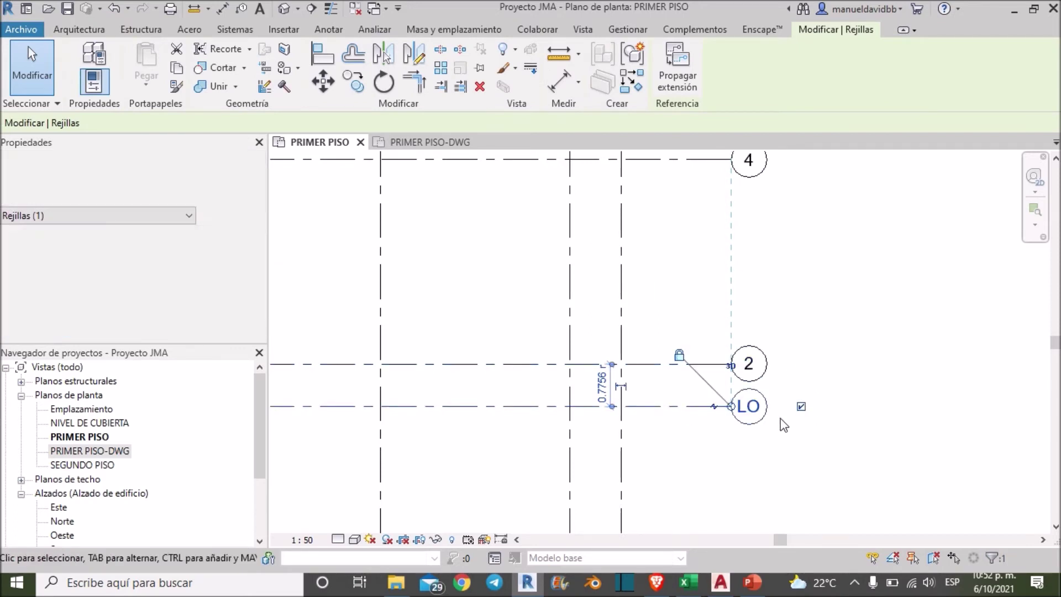
scroll(788, 322, "down", 3)
scroll(522, 212, "up", 4)
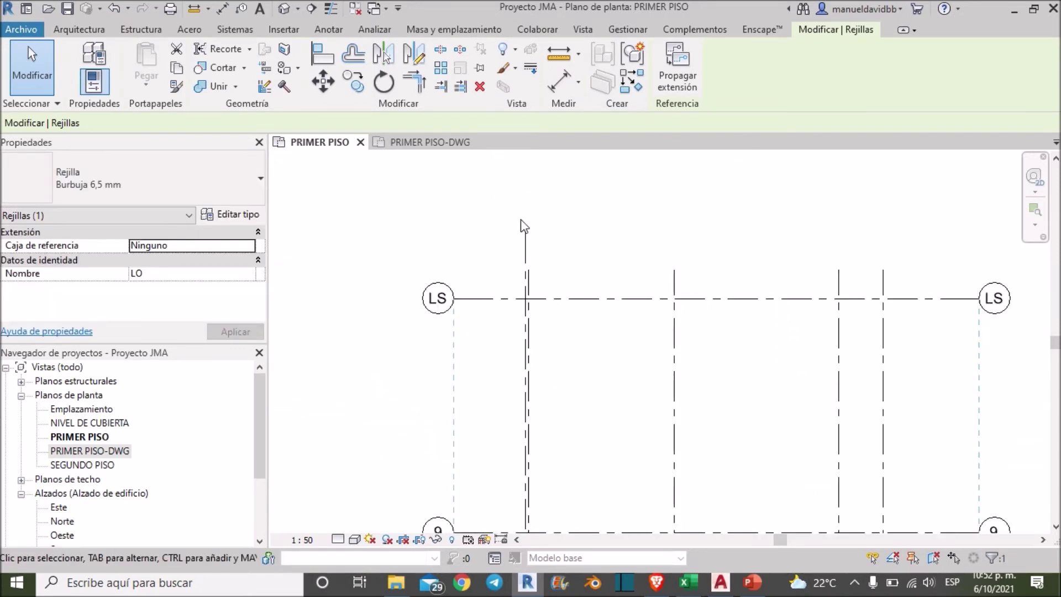
Step: Turn on the top-end bubbles of grids LP, B, C and LQ
left_click(524, 241)
left_click(526, 185)
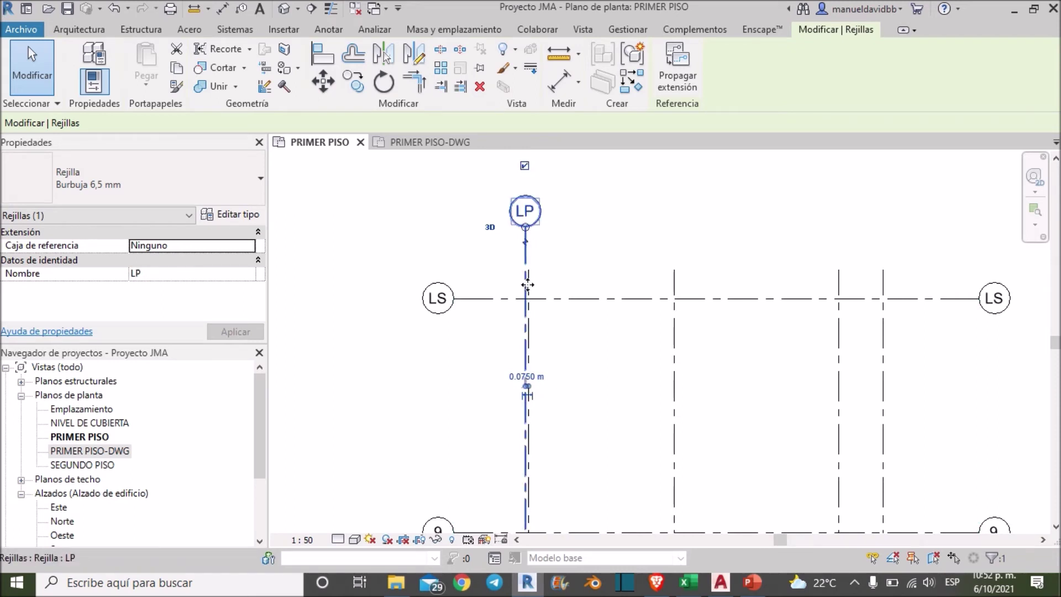
left_click(533, 279)
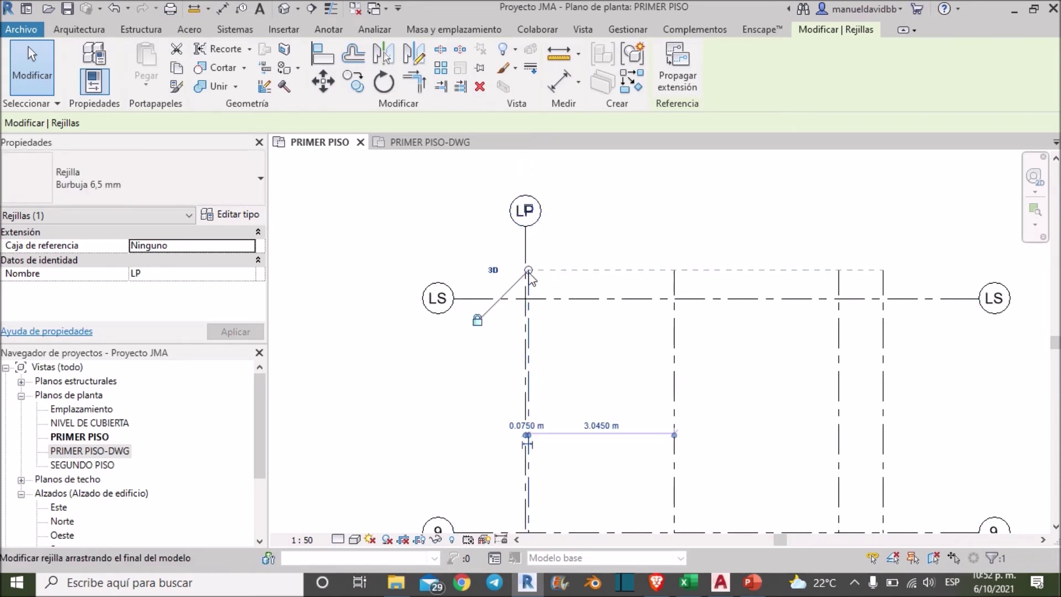
left_click(673, 208)
left_click(839, 282)
left_click(839, 208)
left_click(883, 285)
left_click(883, 209)
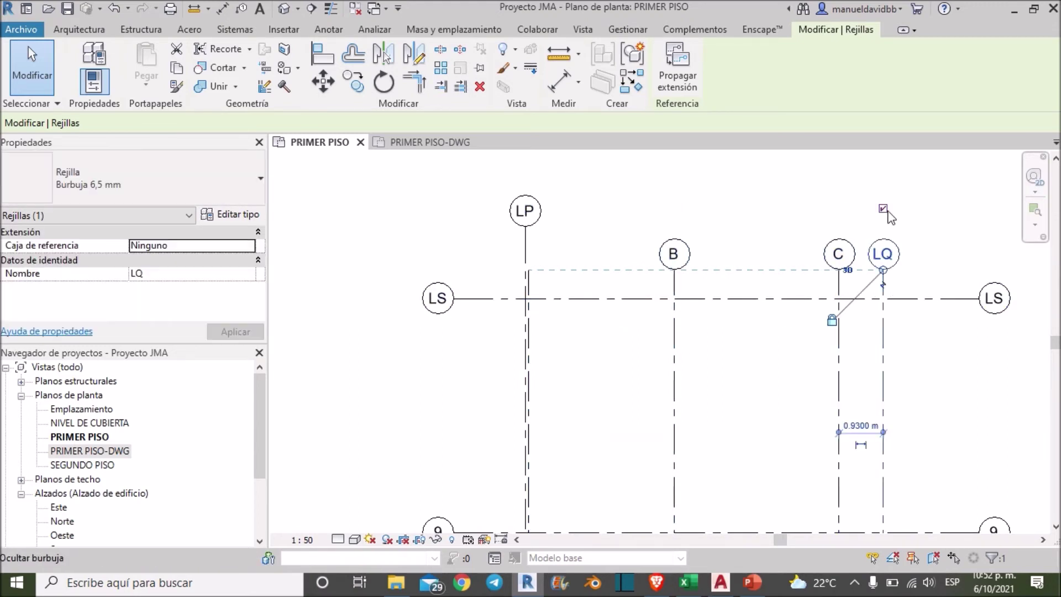
Step: Clear the selection, pan over the whole grid, and open the SEGUNDO PISO floor plan
scroll(902, 288, "down", 3)
scroll(902, 287, "down", 2)
key("Escape")
mouse_move(952, 348)
middle_mouse_down()
mouse_move(883, 410)
mouse_move(854, 403)
middle_mouse_up()
scroll(850, 398, "down", 2)
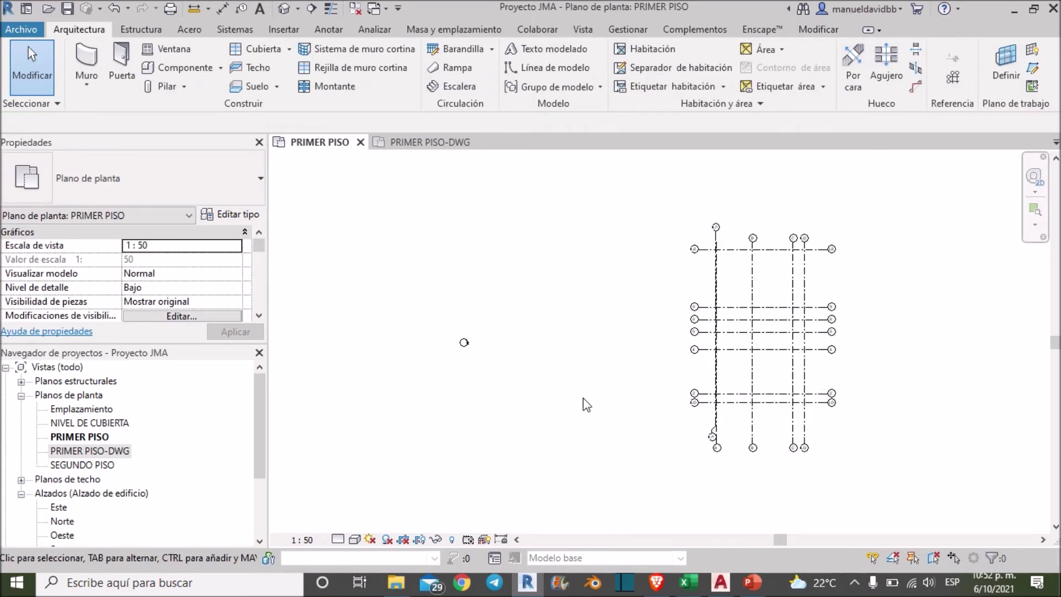
double_click(99, 467)
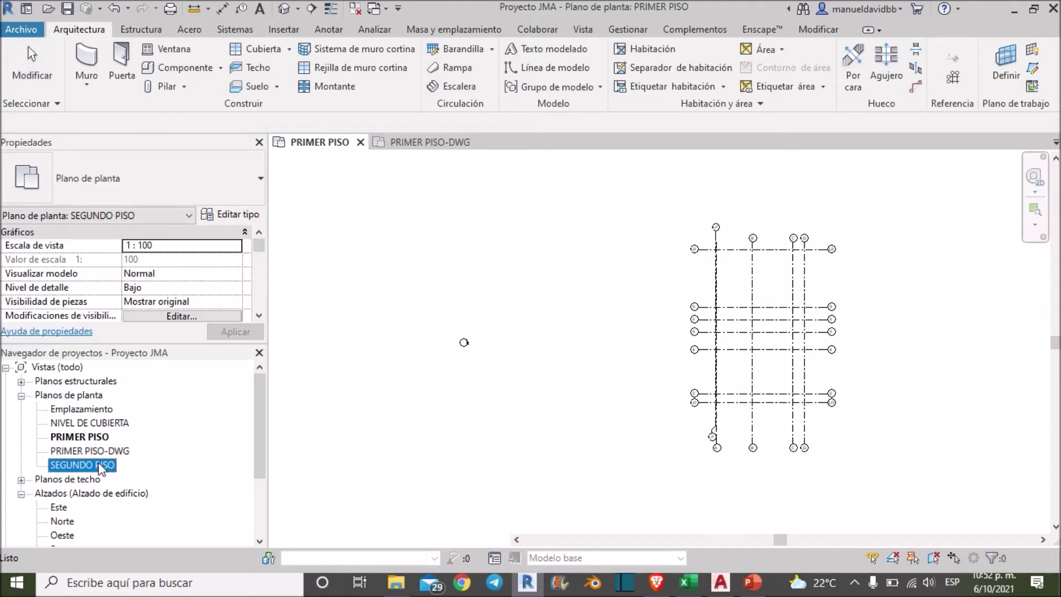
Step: Zoom around the SEGUNDO PISO plan to review its grid lines and bubbles
scroll(678, 380, "up", 5)
scroll(569, 403, "up", 2)
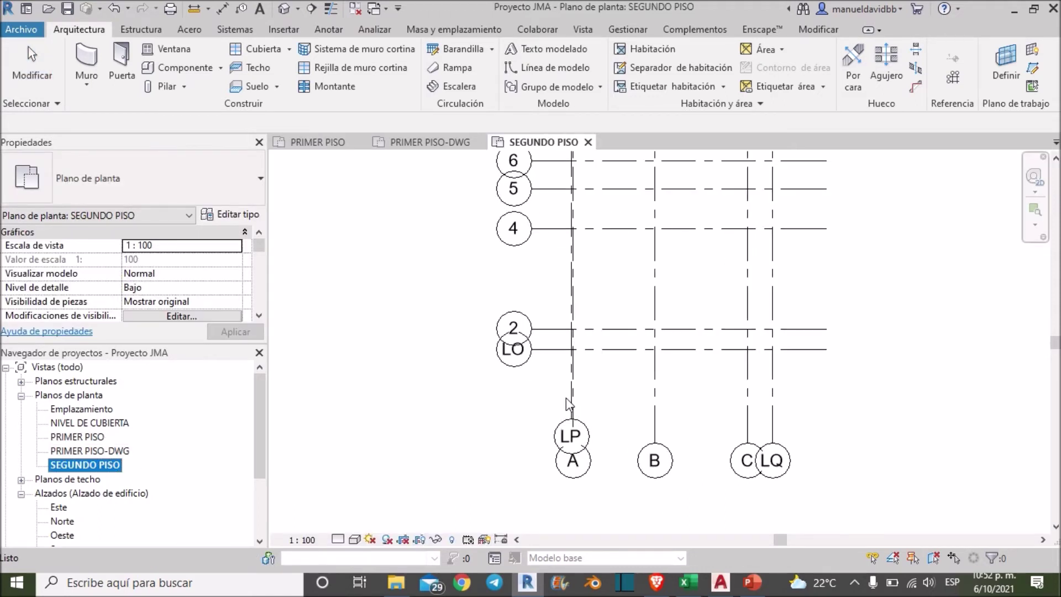
scroll(574, 406, "down", 1)
scroll(201, 297, "down", 2)
scroll(200, 296, "down", 2)
scroll(200, 297, "down", 2)
scroll(201, 297, "down", 2)
scroll(200, 297, "down", 2)
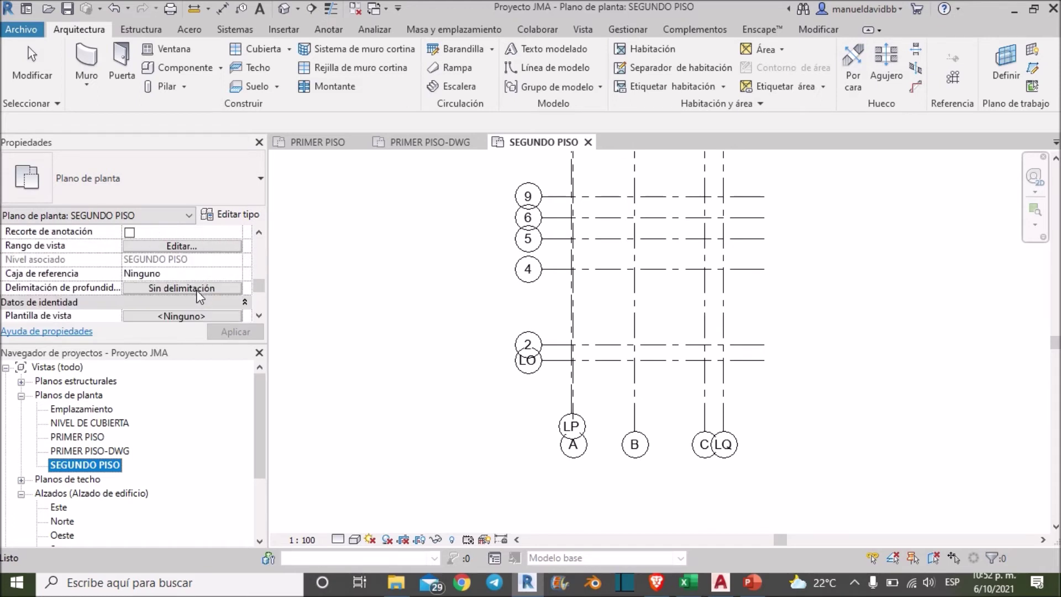
scroll(200, 289, "down", 2)
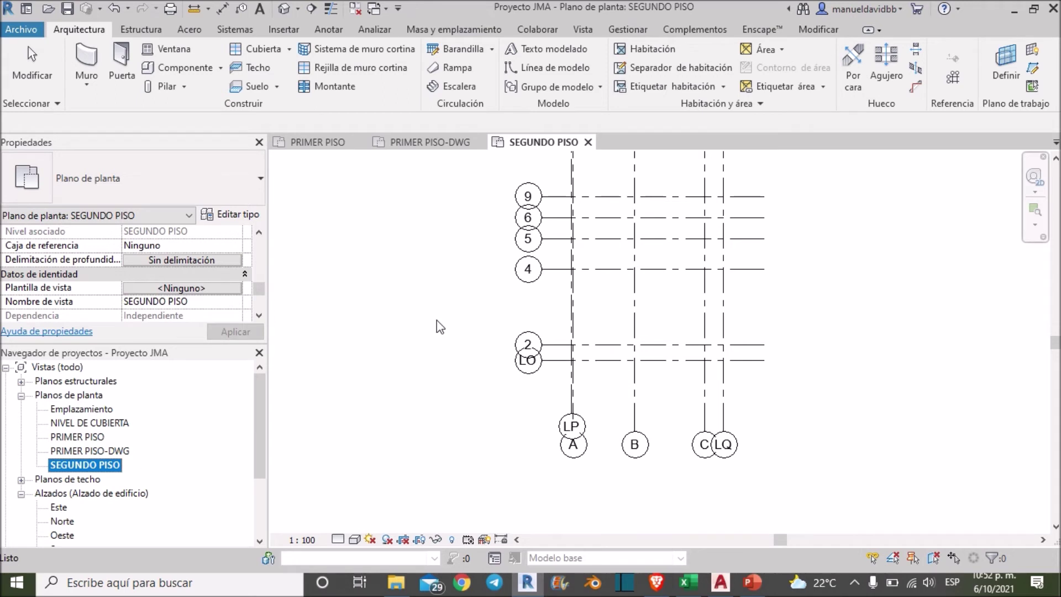
scroll(210, 297, "down", 2)
scroll(210, 297, "down", 1)
scroll(212, 302, "up", 2)
scroll(215, 303, "up", 1)
scroll(216, 303, "up", 3)
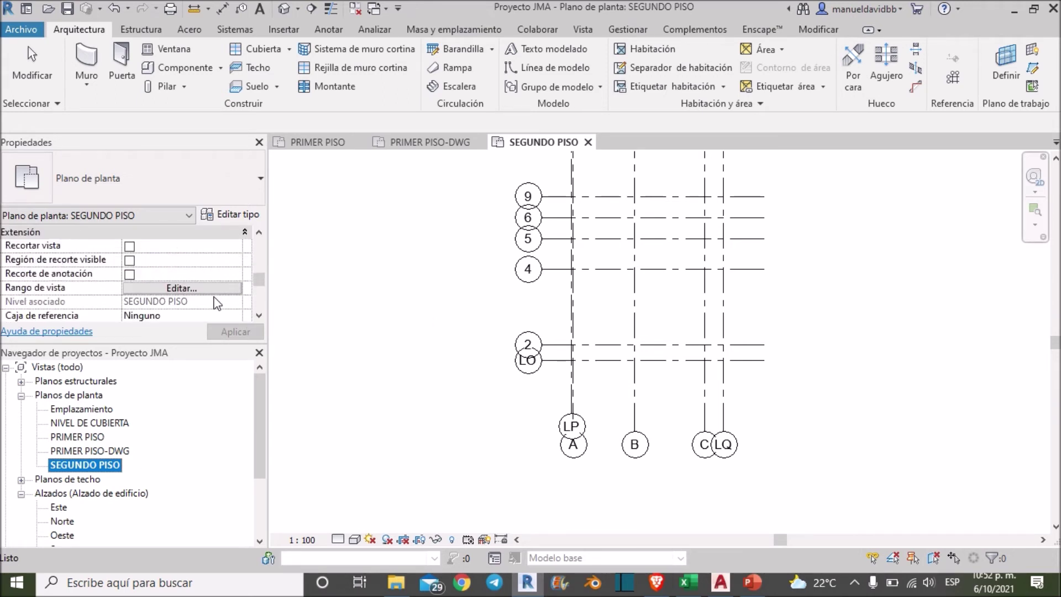
scroll(215, 303, "up", 1)
scroll(216, 303, "up", 2)
scroll(219, 303, "up", 1)
scroll(283, 294, "down", 1)
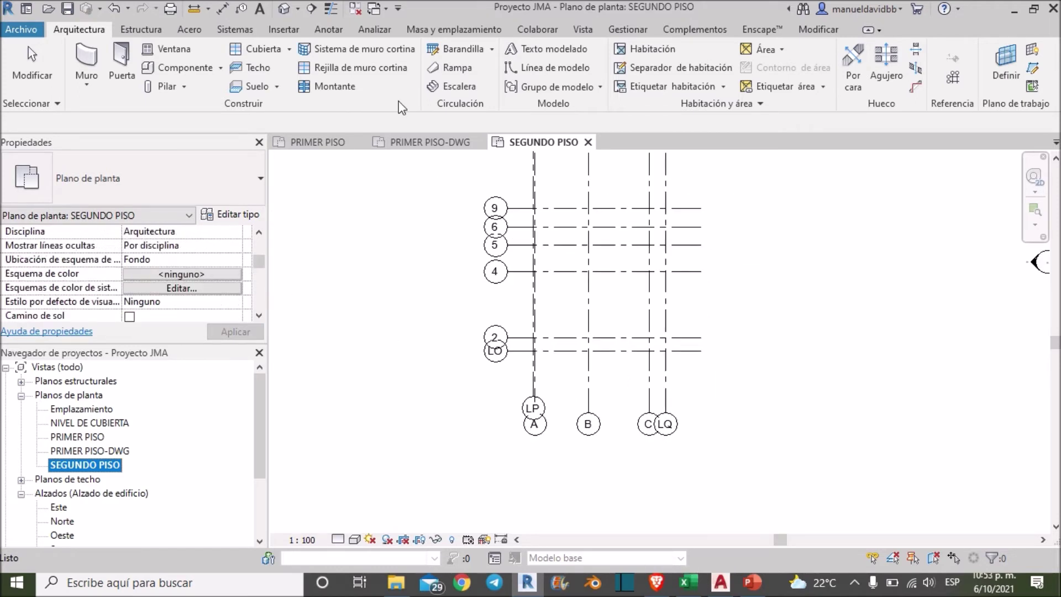
Step: Import P2-JMA.dwg from Escritorio > REVIT > Planos into the SEGUNDO PISO plan
left_click(297, 34)
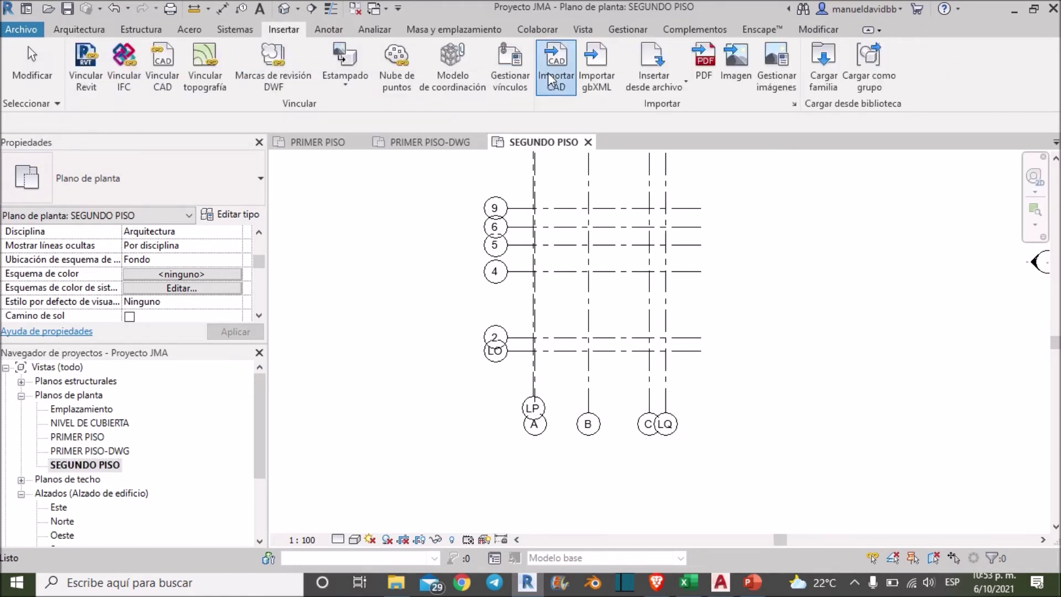
left_click(543, 91)
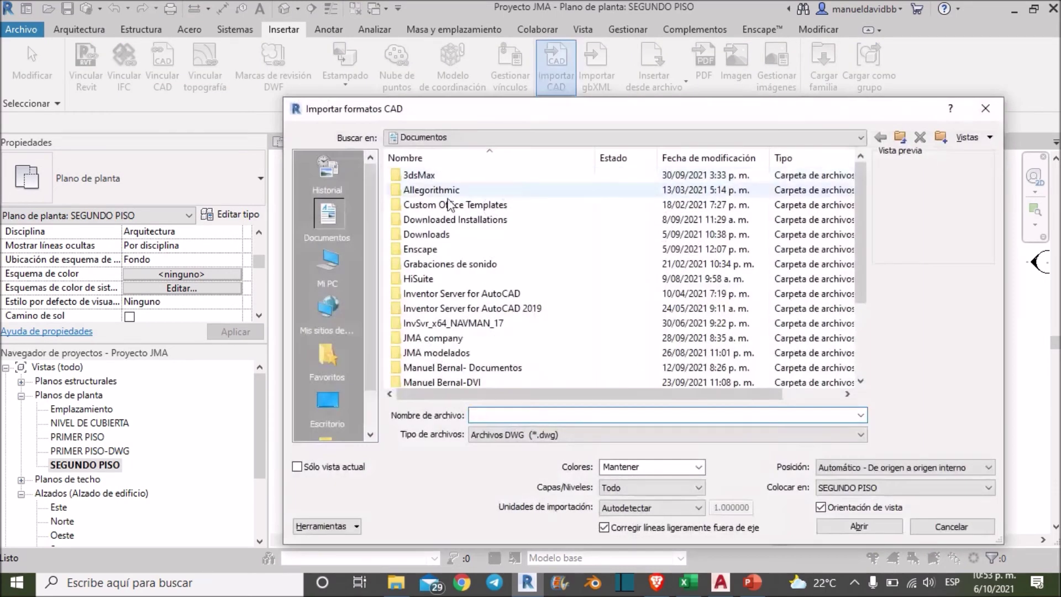
left_click(343, 264)
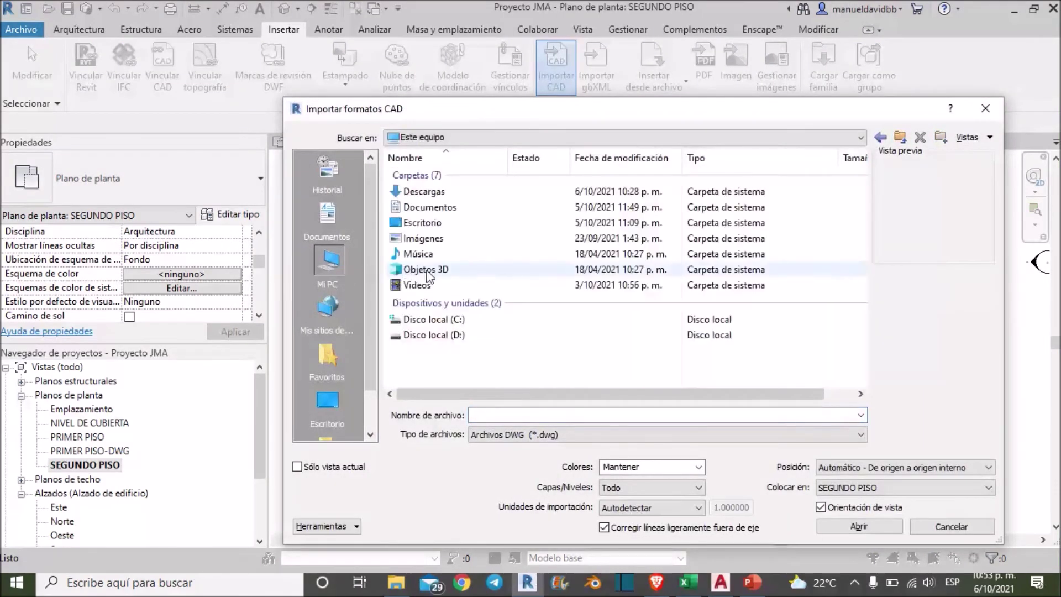
double_click(436, 223)
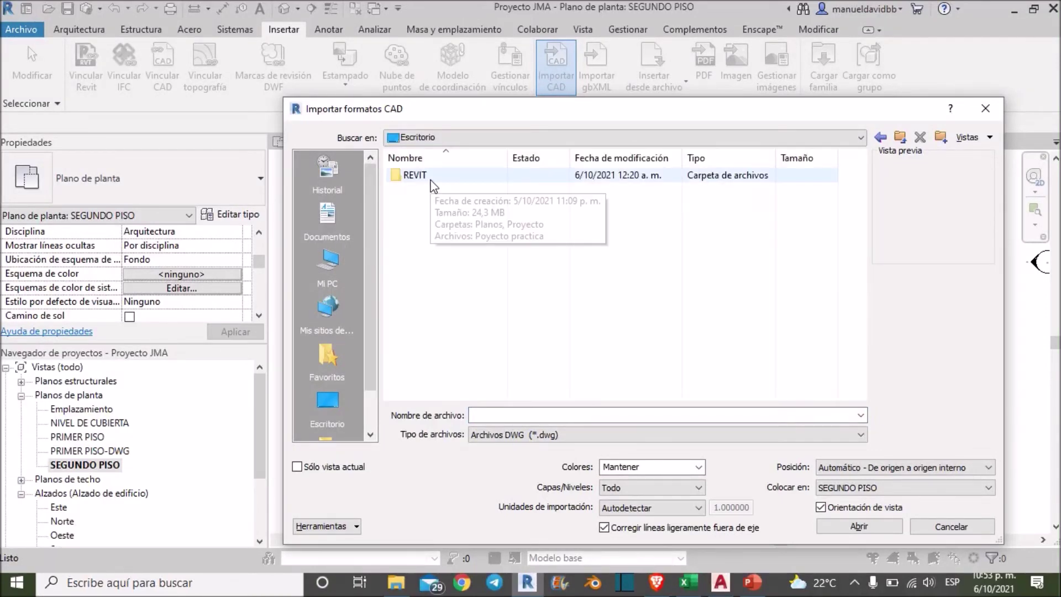
double_click(420, 175)
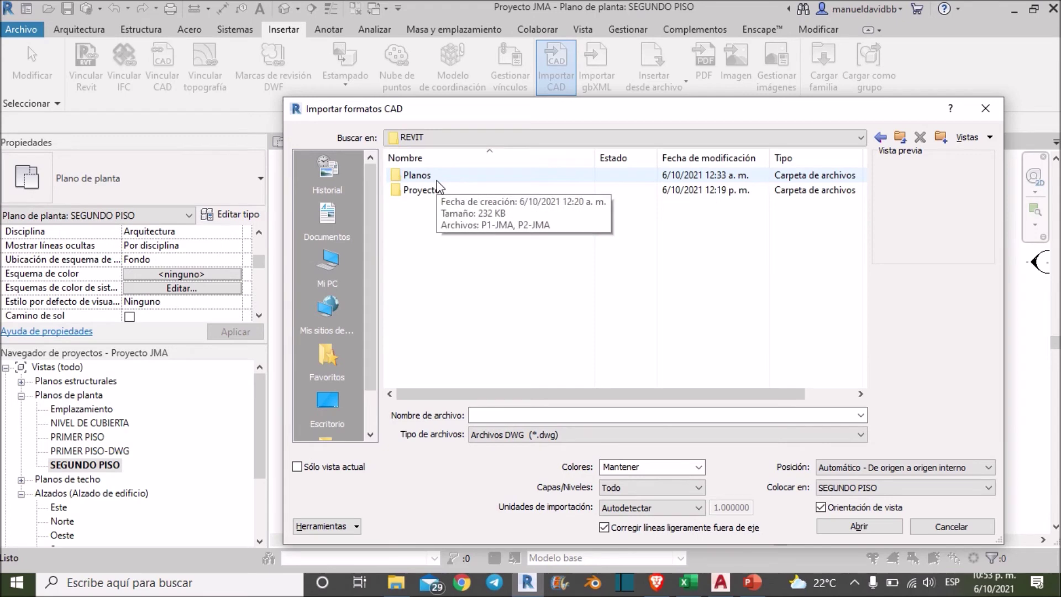
double_click(420, 175)
left_click(434, 193)
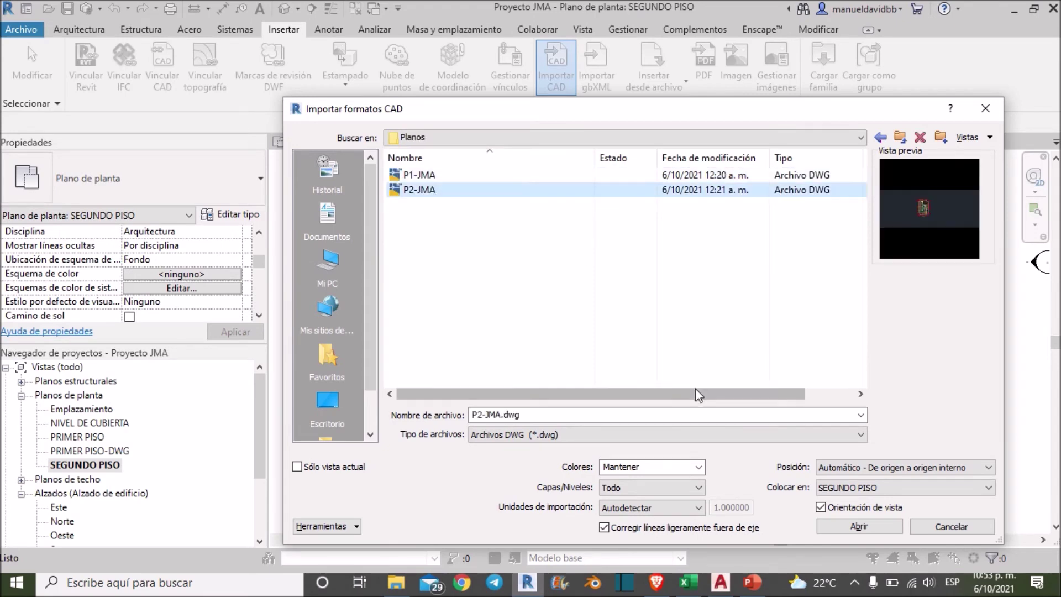
left_click(866, 528)
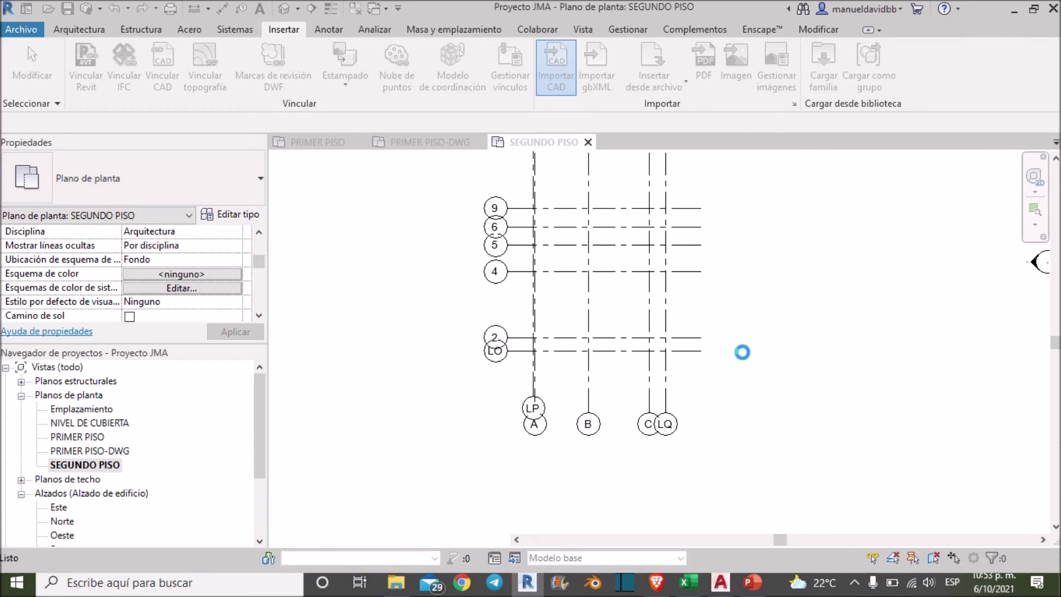
Step: Select the imported P2-JMA drawing, pan across it, then deselect it
left_click(785, 279)
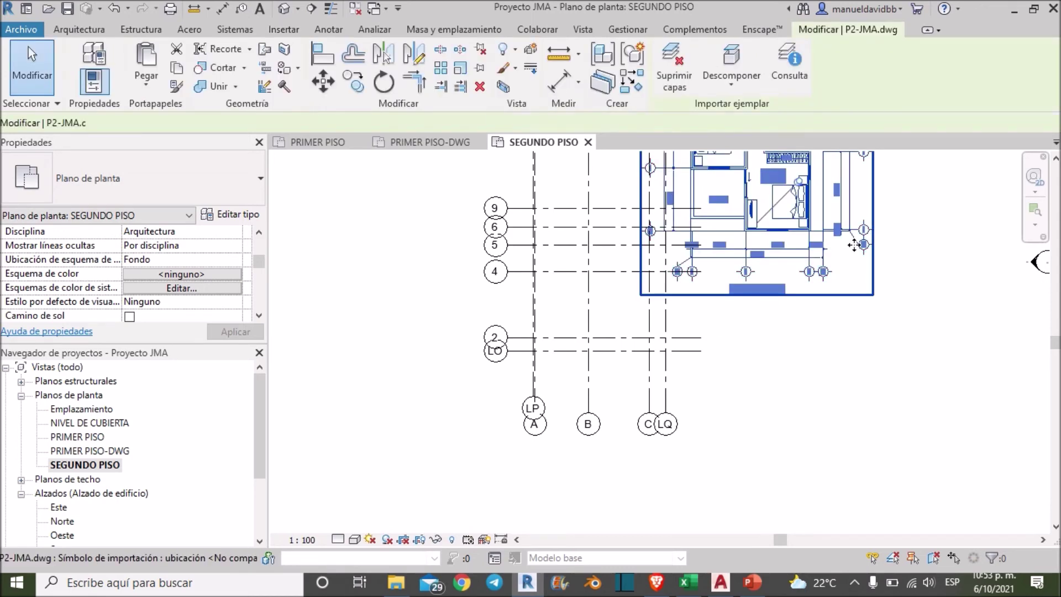
middle_click_drag(852, 307, 826, 419)
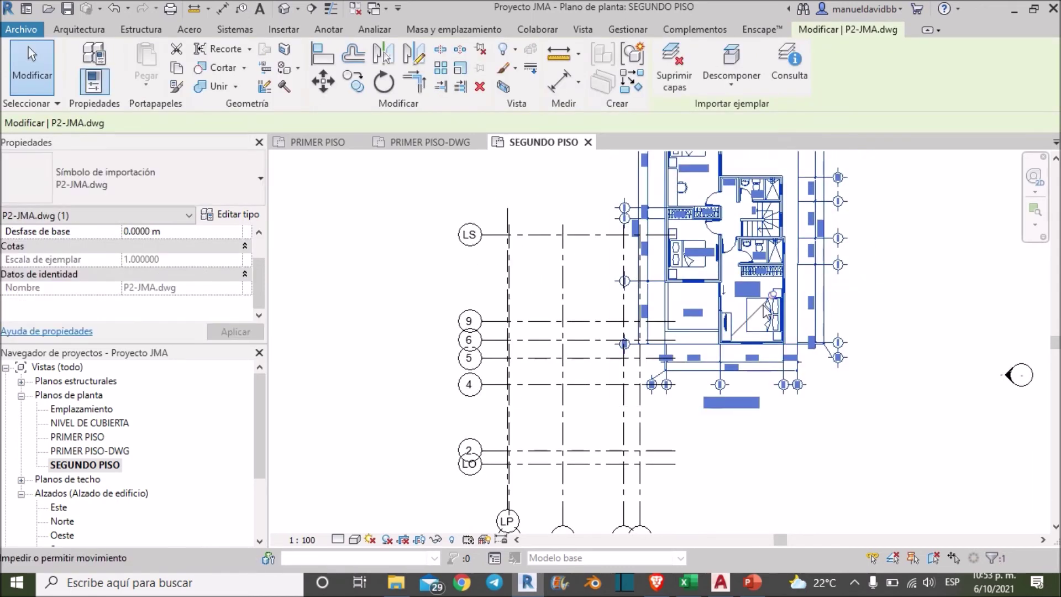
scroll(777, 288, "up", 2)
scroll(777, 285, "up", 4)
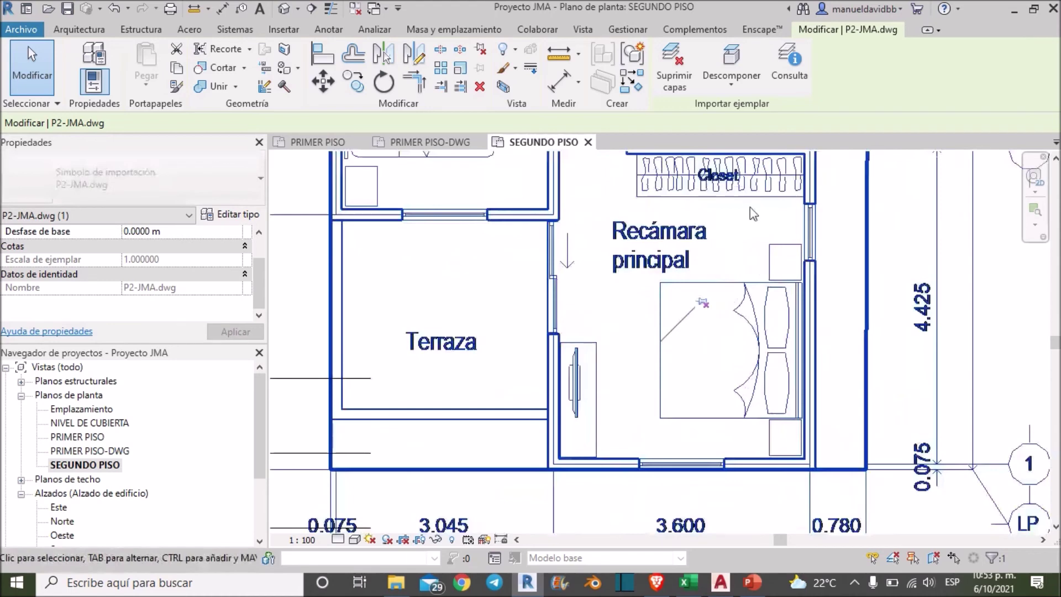
scroll(713, 332, "down", 3)
key("Escape")
scroll(961, 280, "down", 3)
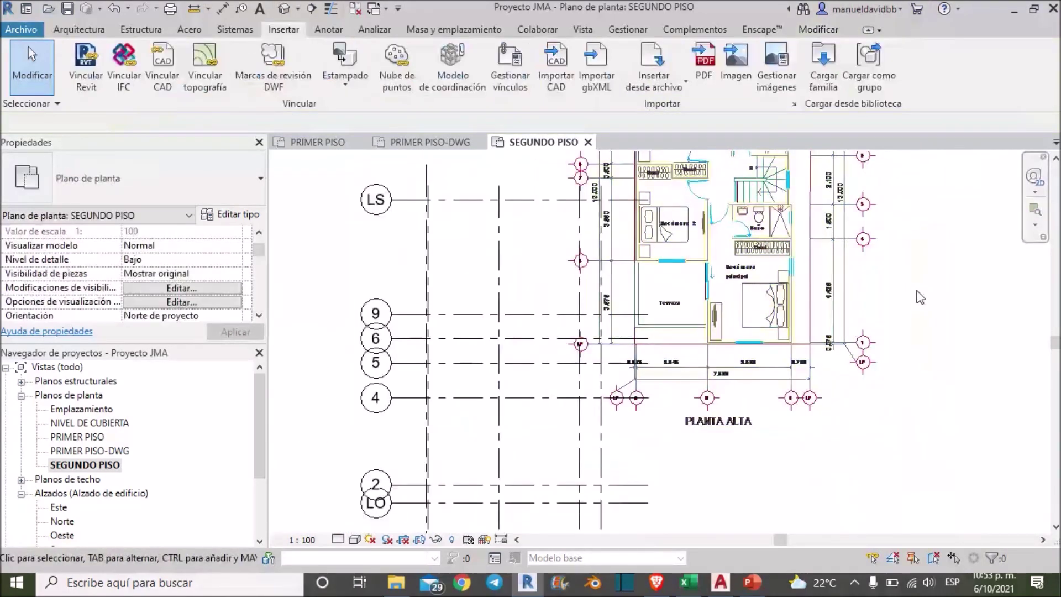
scroll(354, 307, "down", 2)
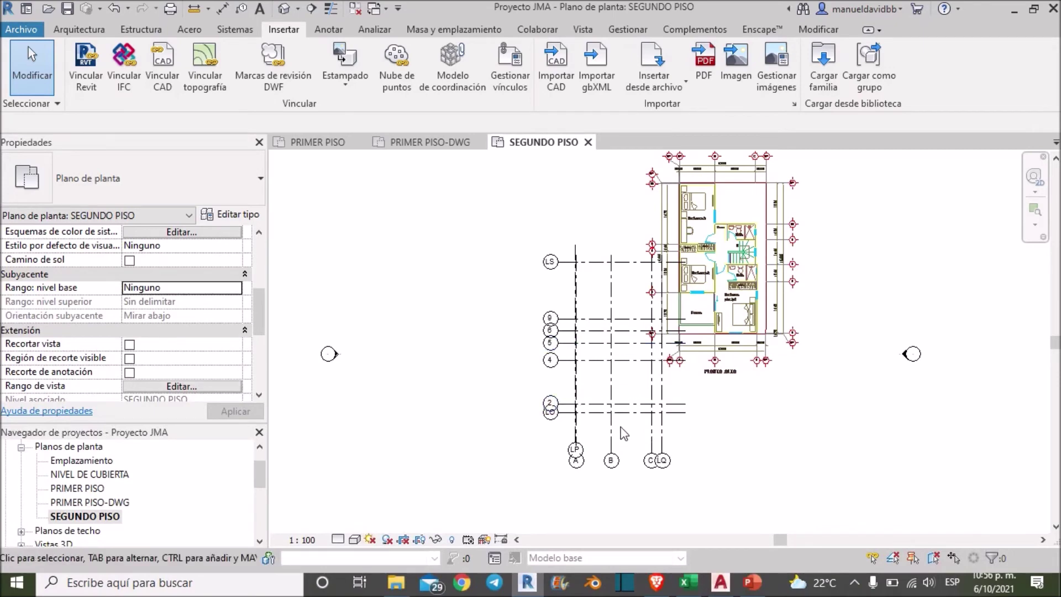
Step: Hide the lower grid lines and the remaining five grid heads in this view
left_click_drag(749, 483, 502, 395)
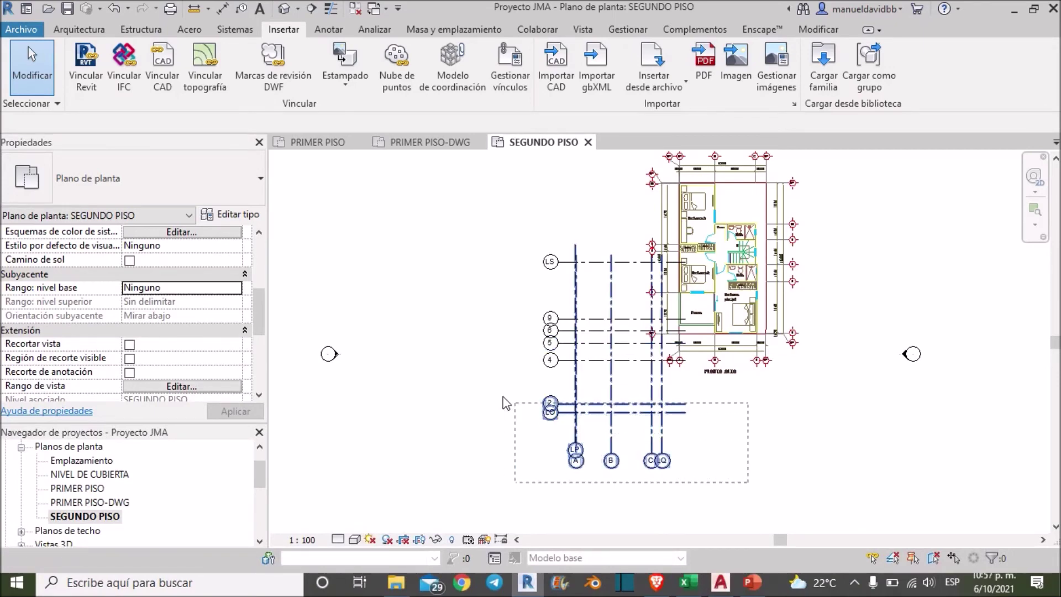
right_click(578, 369)
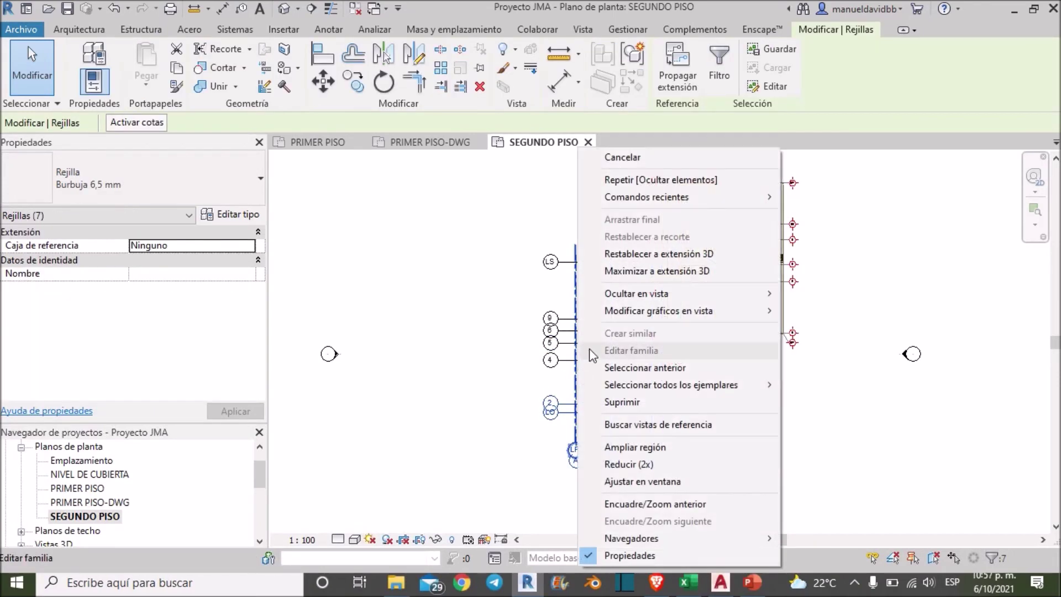
mouse_move(636, 293)
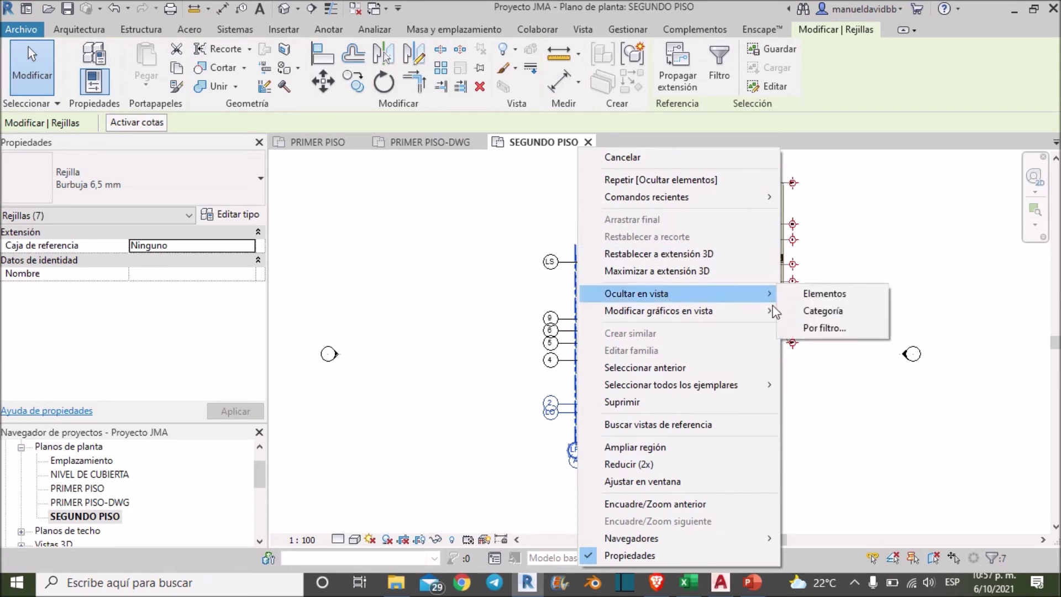
left_click(793, 291)
left_click_drag(610, 411, 532, 238)
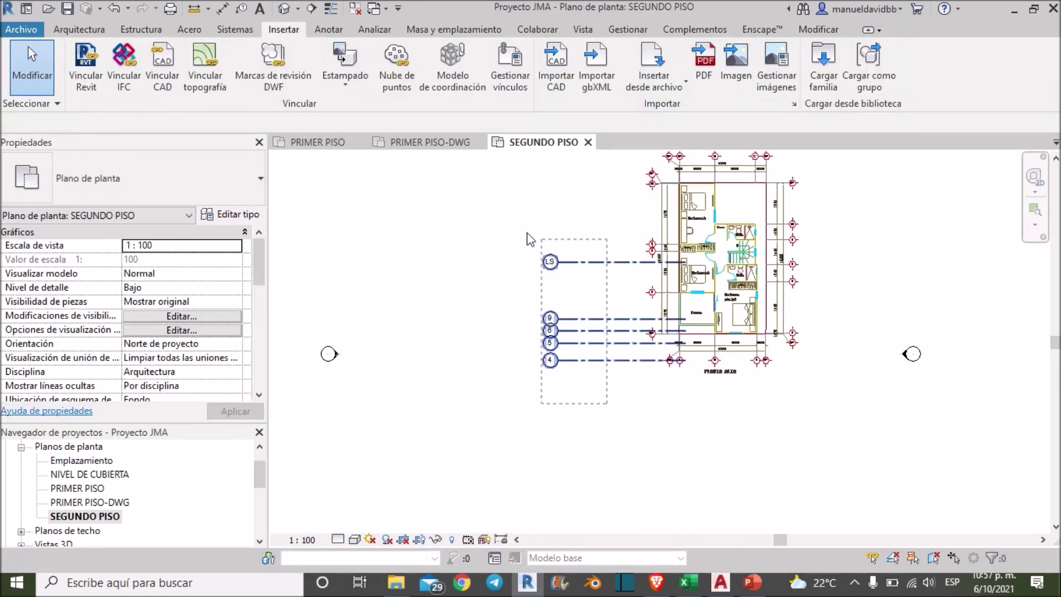
right_click(600, 266)
mouse_move(657, 293)
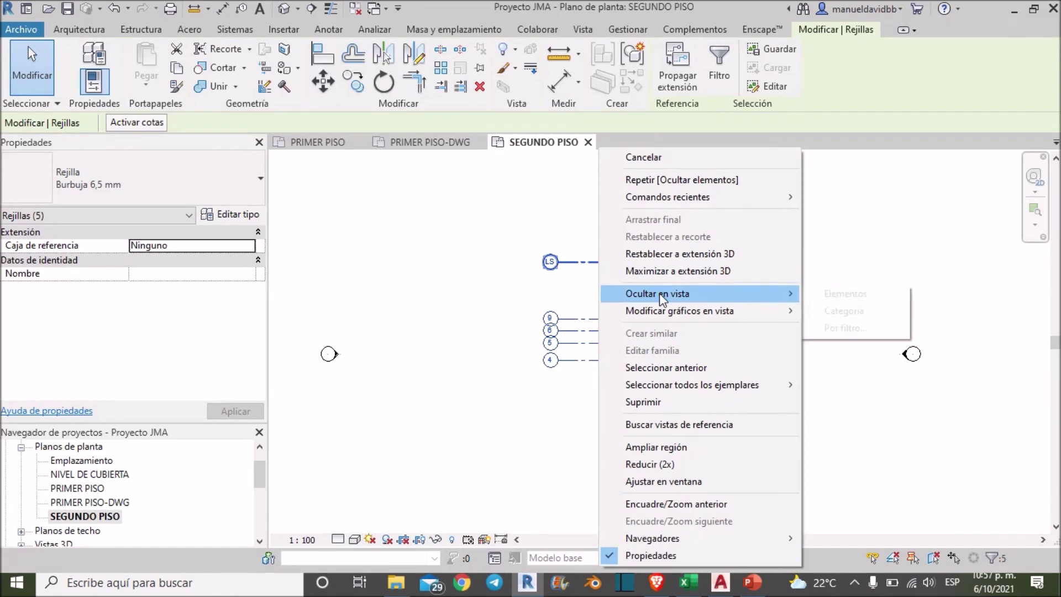
left_click(829, 292)
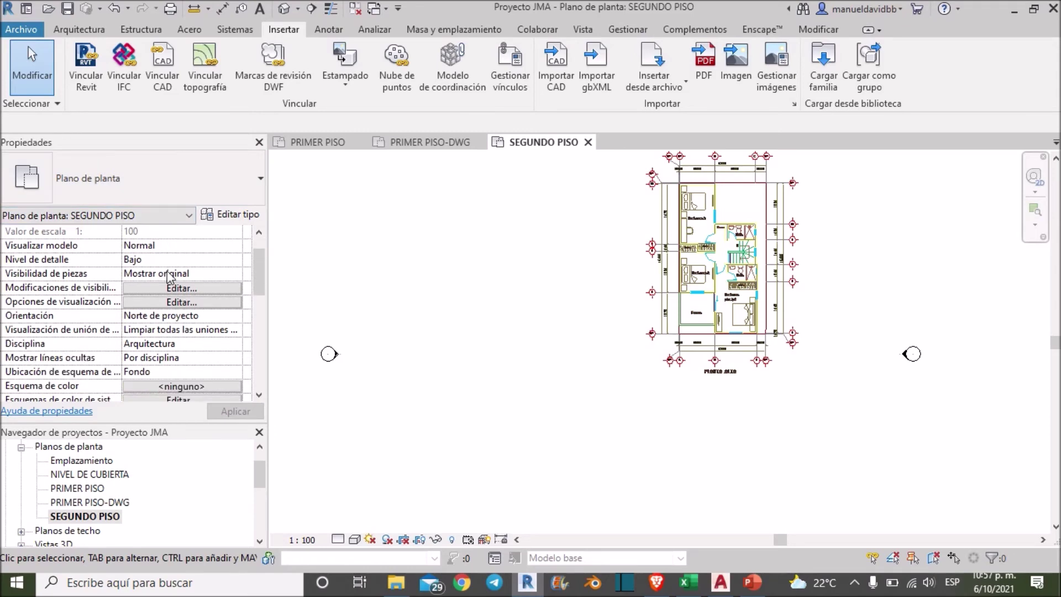
scroll(169, 276, "down", 4)
scroll(170, 276, "down", 4)
Step: Set the view's underlay base level to PRIMER PISO so the first floor shows beneath
left_click(55, 316)
left_click(65, 319)
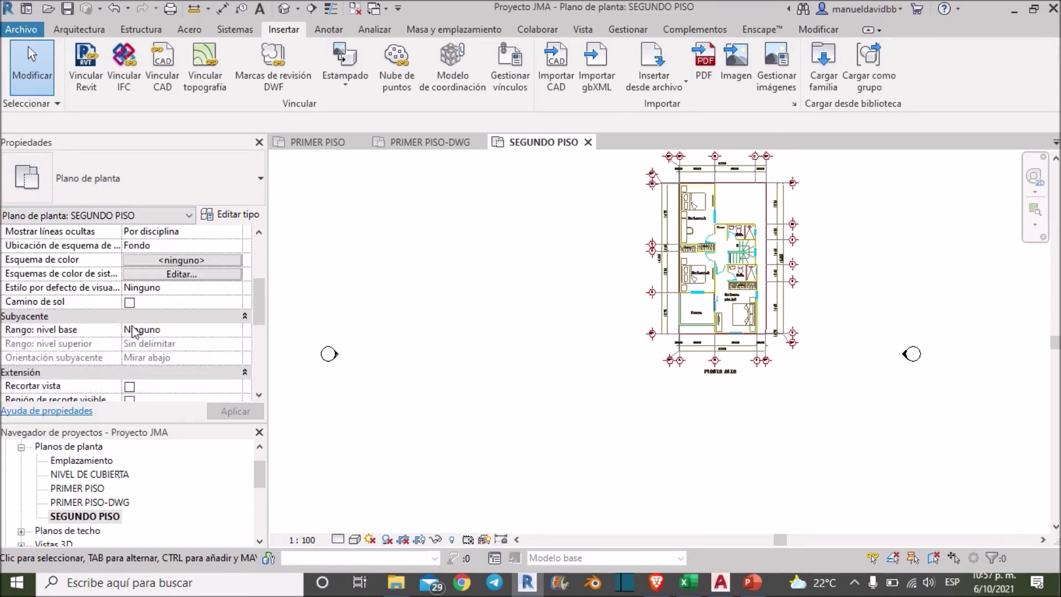
left_click(237, 330)
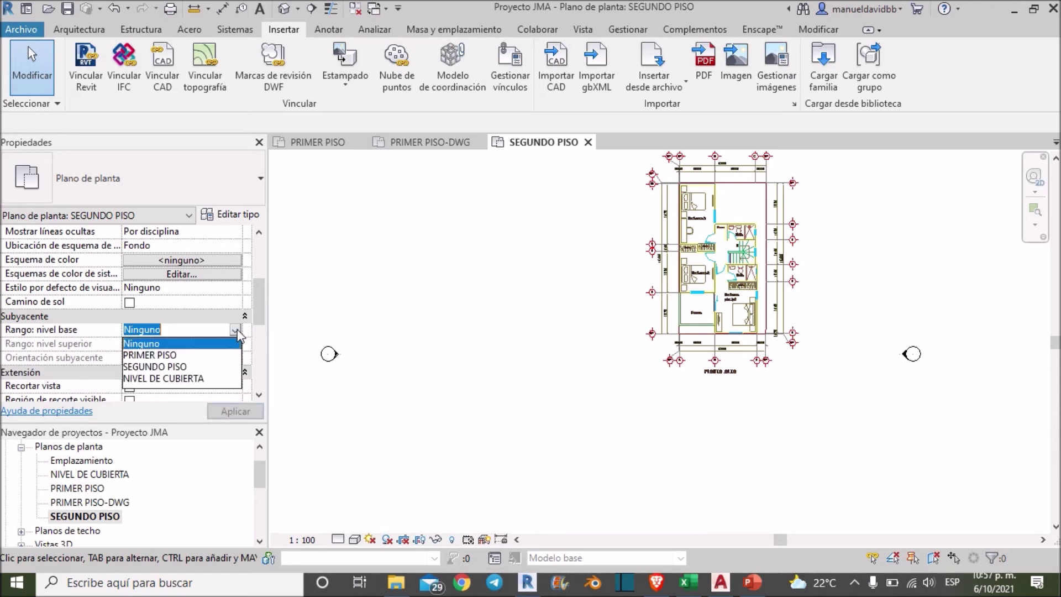
left_click(187, 355)
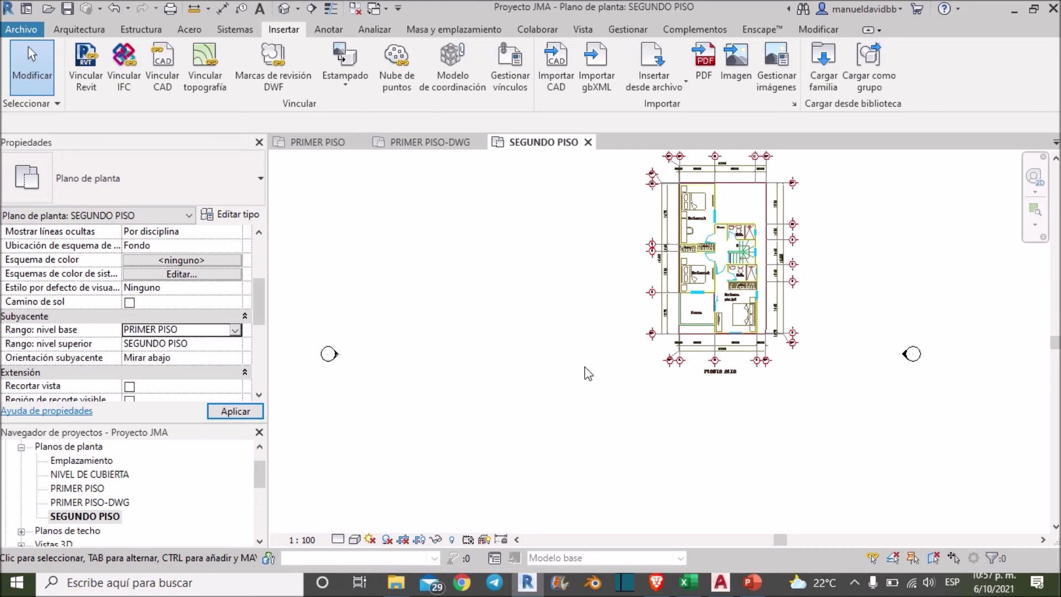
scroll(620, 367, "up", 1)
scroll(614, 382, "up", 1)
scroll(601, 400, "up", 1)
scroll(575, 387, "up", 1)
scroll(575, 385, "down", 2)
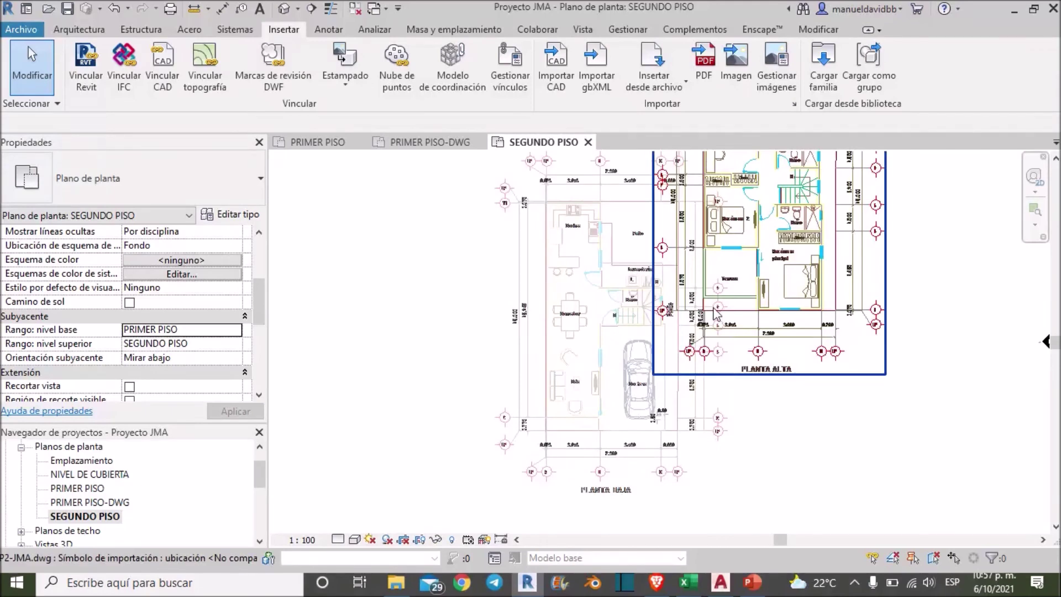
left_click(718, 316)
Step: Drag the second-floor drawing off the ground-floor plan and locate the blue bedroom plan
left_click_drag(717, 315, 814, 306)
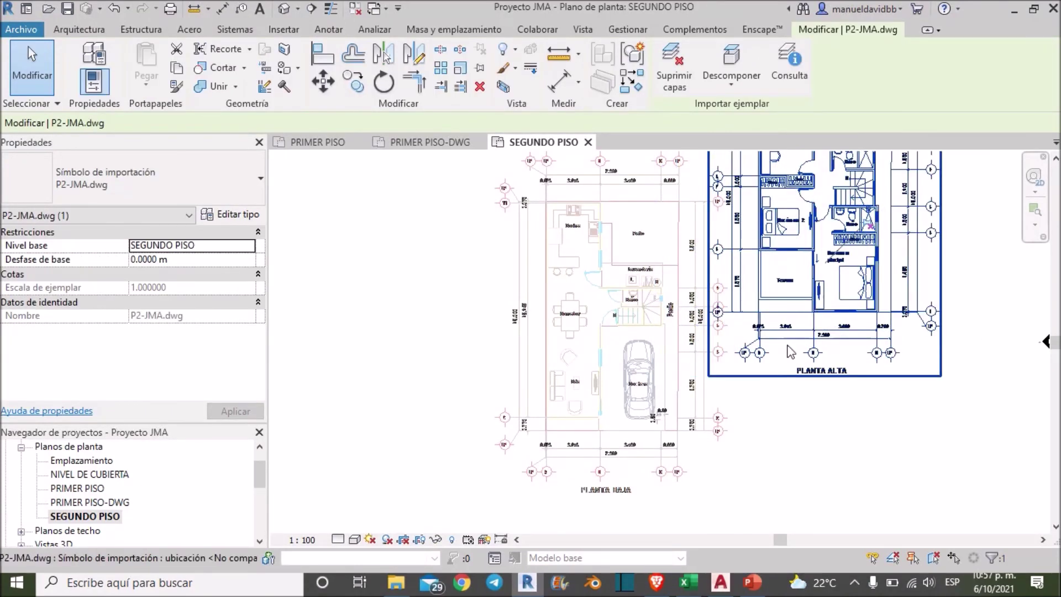
scroll(646, 303, "up", 1)
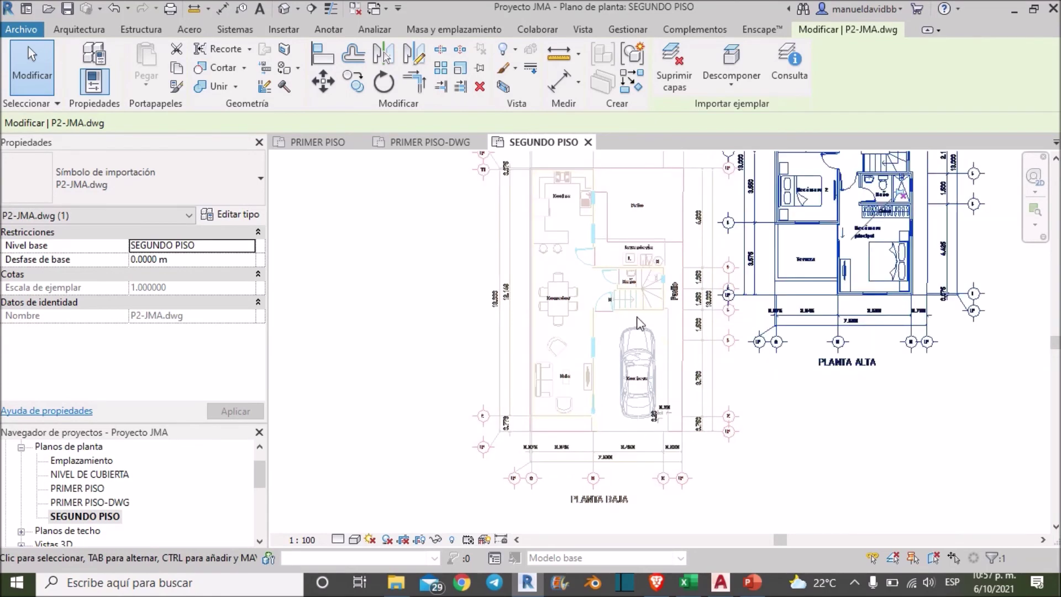
scroll(646, 303, "down", 2)
scroll(636, 387, "up", 2)
scroll(672, 331, "down", 1)
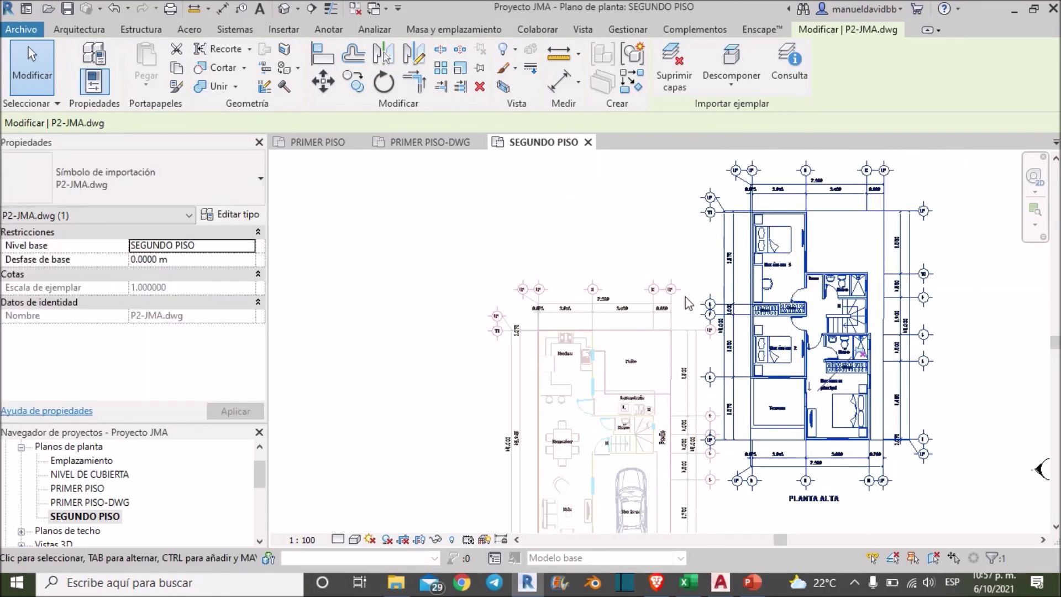
scroll(734, 271, "up", 1)
scroll(738, 254, "up", 2)
scroll(745, 240, "up", 1)
scroll(745, 239, "up", 3)
scroll(741, 243, "up", 1)
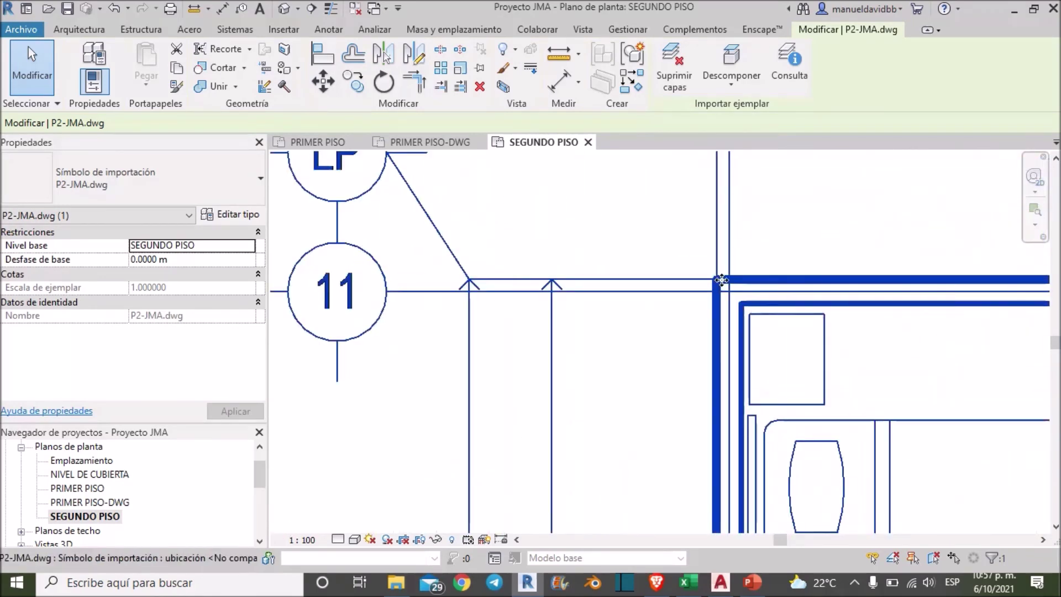
scroll(739, 257, "down", 3)
scroll(585, 333, "down", 1)
scroll(539, 371, "down", 2)
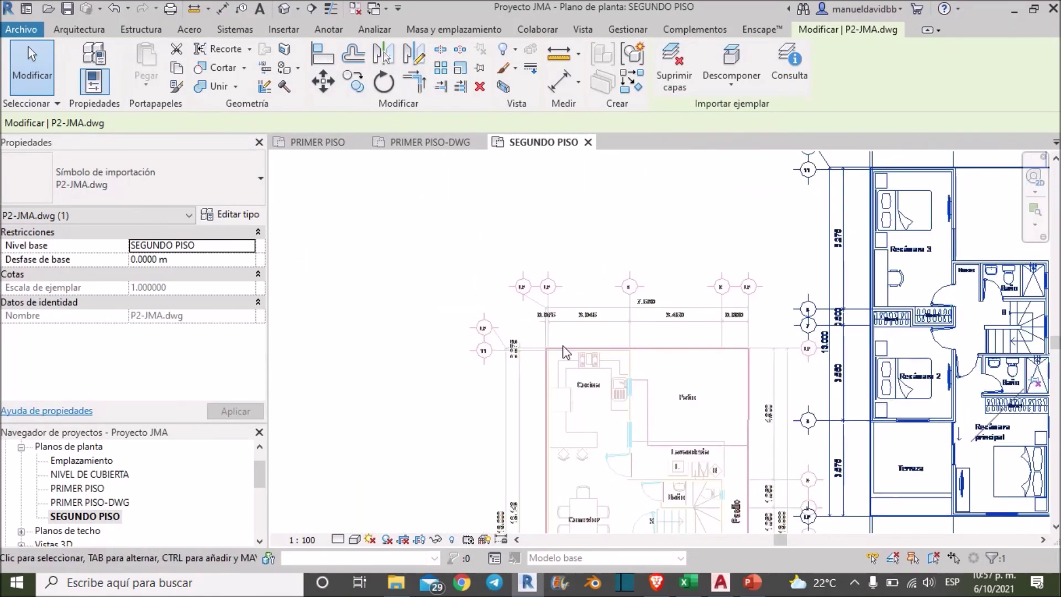
scroll(539, 370, "up", 2)
scroll(627, 336, "up", 2)
scroll(556, 296, "up", 1)
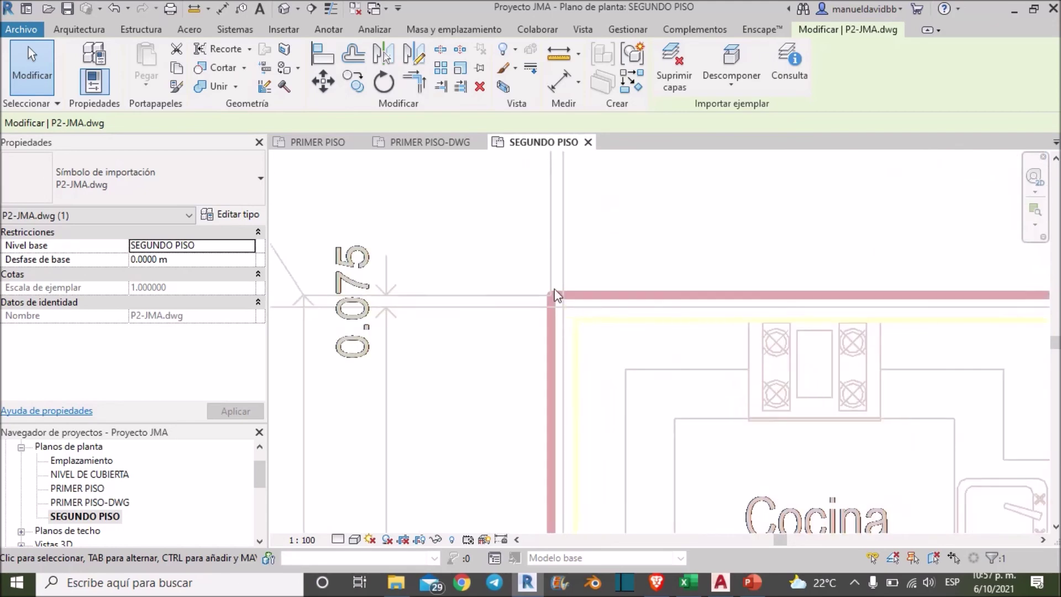
scroll(558, 298, "down", 3)
scroll(524, 308, "down", 2)
middle_click_drag(524, 308, 288, 409)
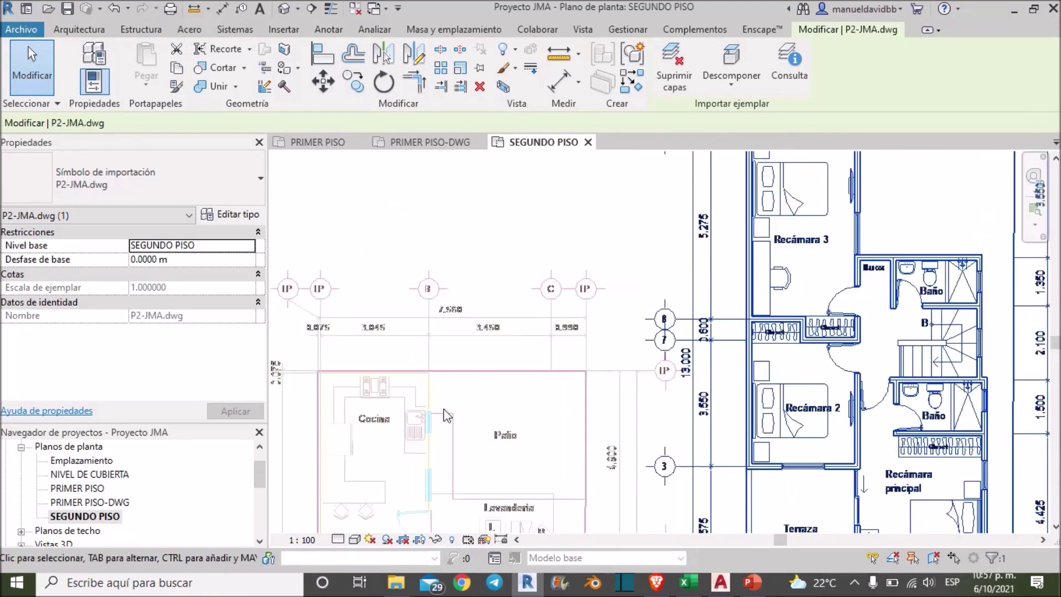
scroll(699, 230, "up", 3)
scroll(699, 230, "up", 2)
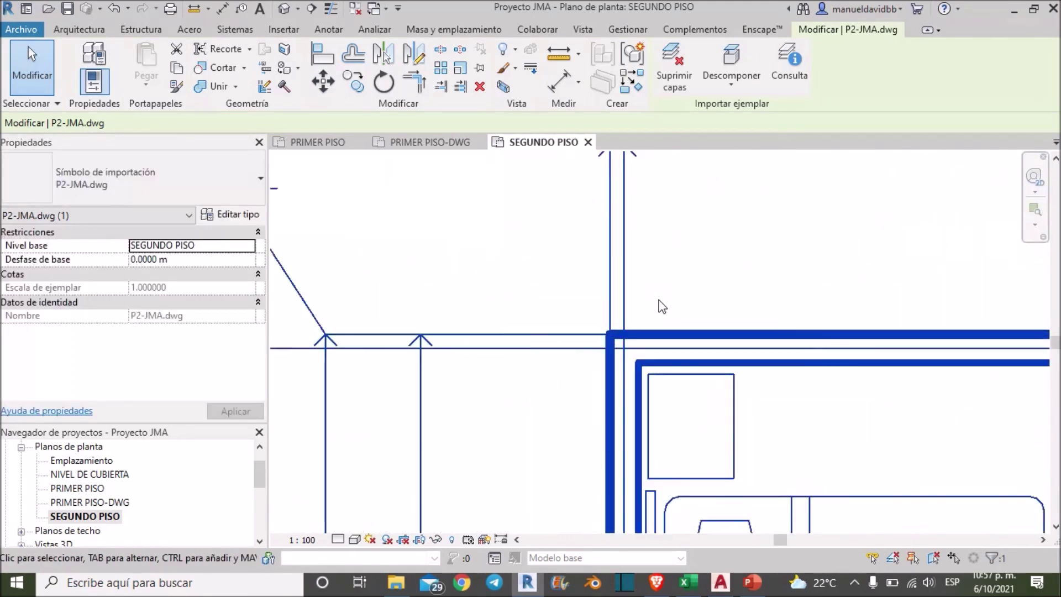
Step: Move P2-JMA.dwg from its wall corner onto the matching first-floor Cocina wall corner
left_click(323, 82)
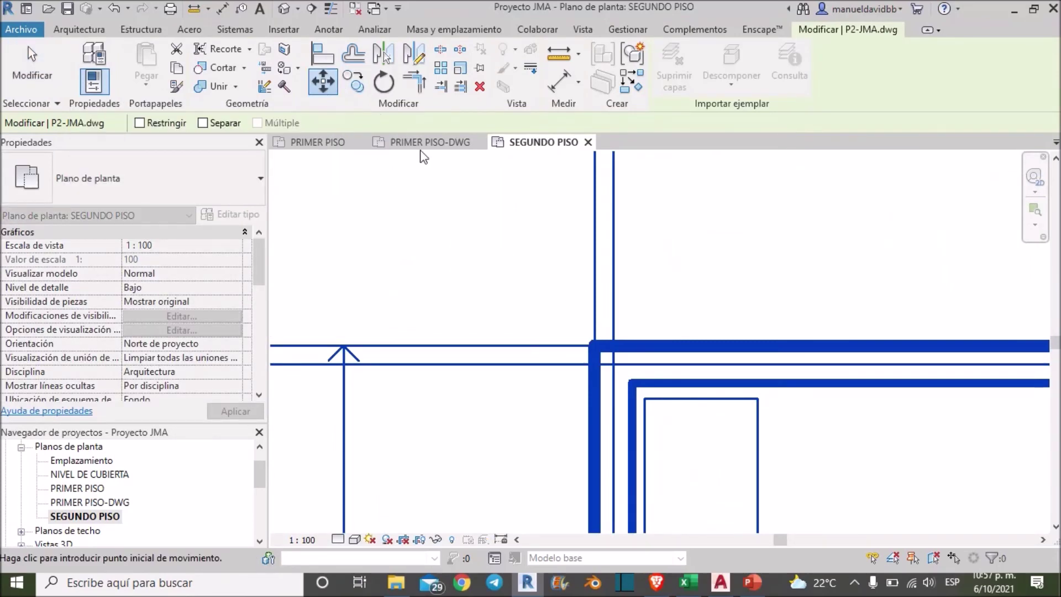
left_click(595, 347)
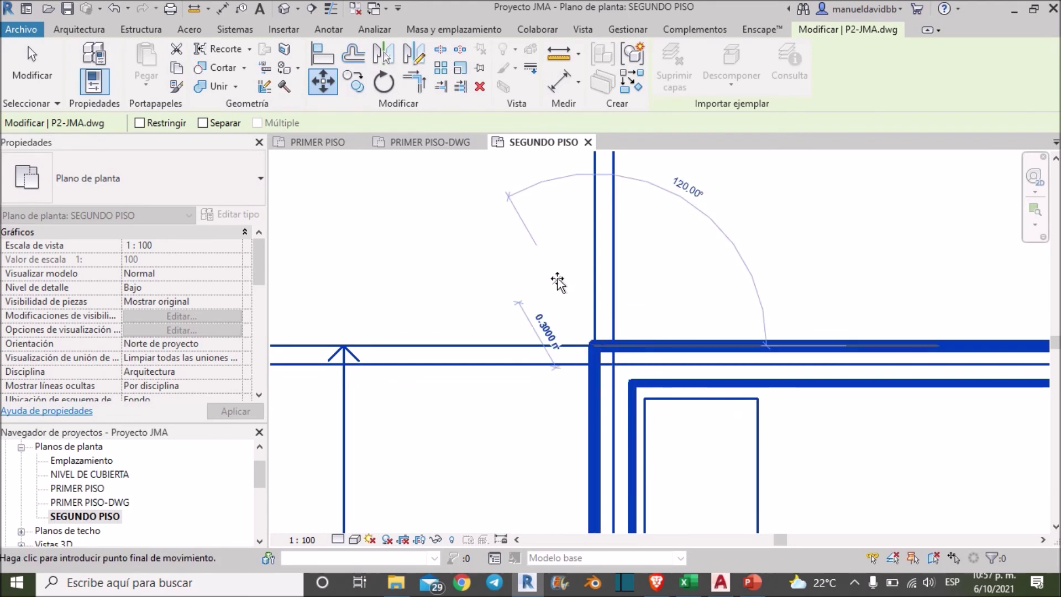
scroll(550, 301, "down", 2)
scroll(493, 339, "down", 2)
mouse_move(492, 339)
middle_mouse_down()
mouse_move(717, 174)
mouse_move(743, 138)
middle_mouse_up()
scroll(332, 387, "up", 2)
middle_click_drag(315, 398, 559, 355)
scroll(473, 366, "up", 3)
scroll(473, 366, "up", 3)
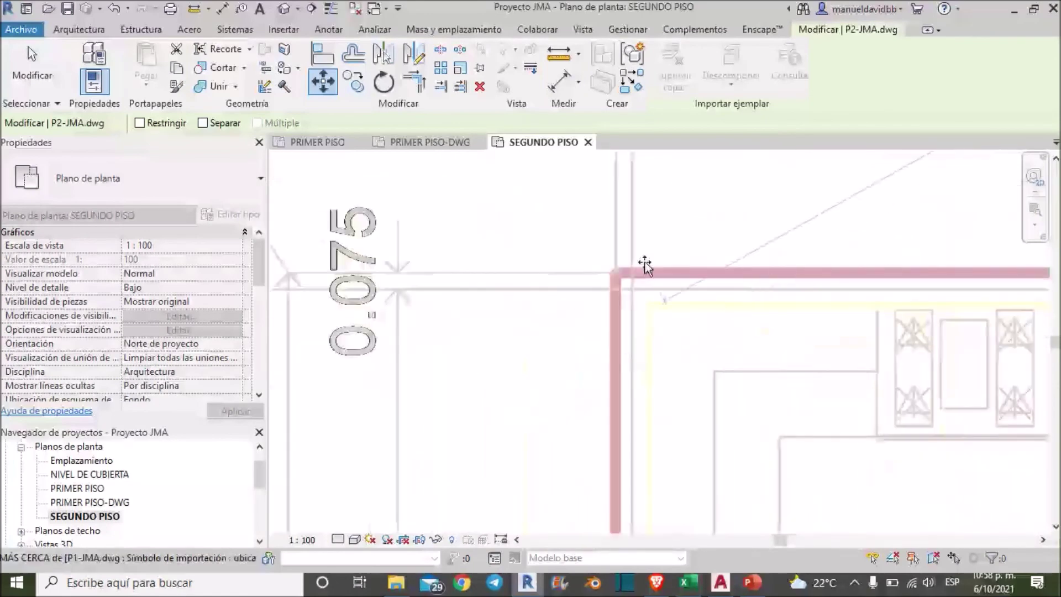
scroll(528, 301, "up", 3)
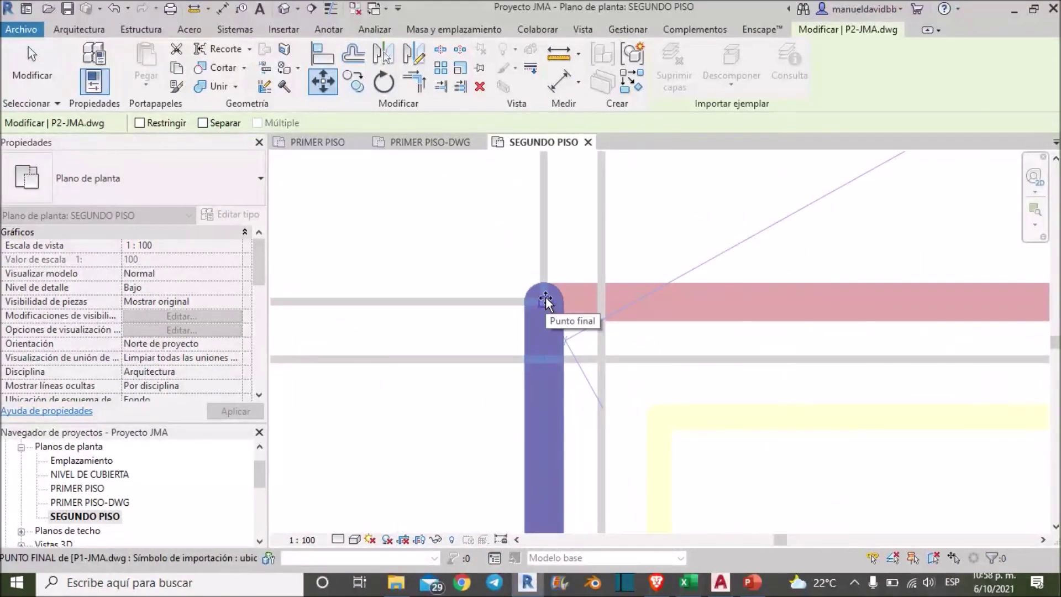
left_click(545, 301)
scroll(569, 260, "down", 2)
scroll(568, 259, "down", 2)
scroll(568, 259, "down", 5)
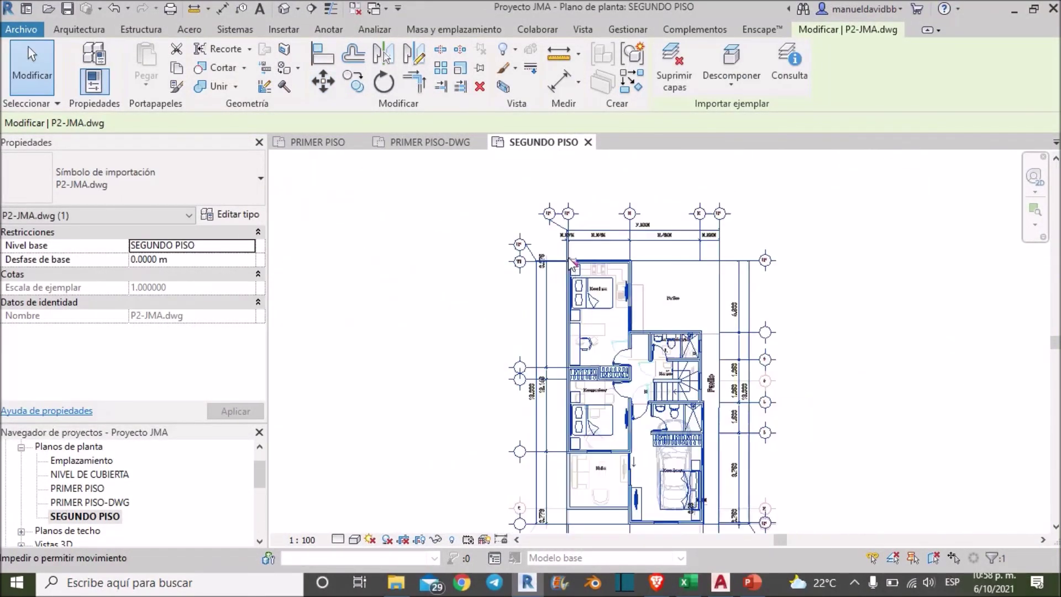
key("Escape")
scroll(656, 471, "up", 3)
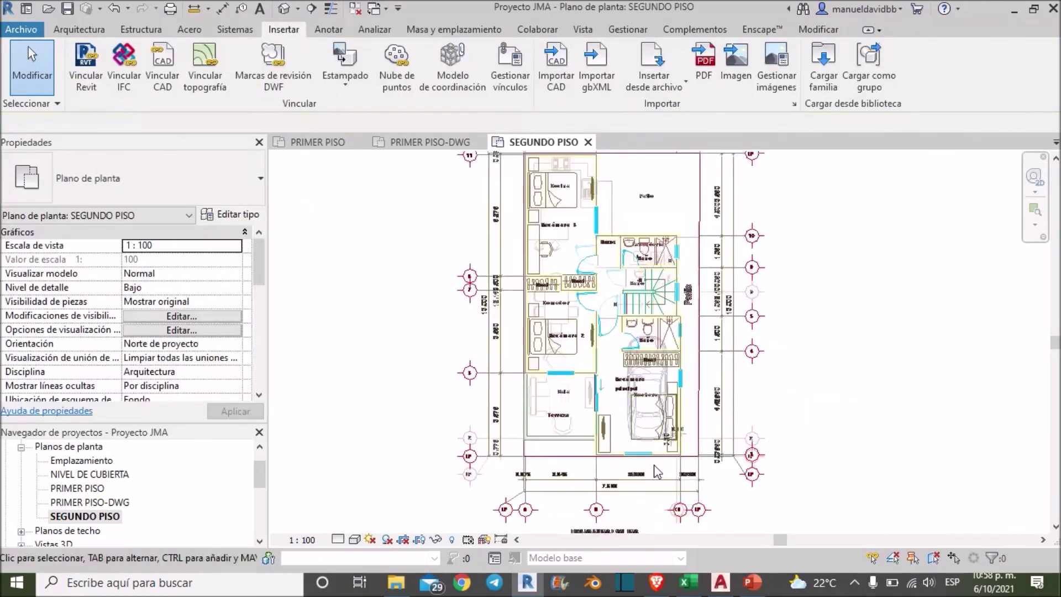
Step: Set the underlay base level to Ninguno and apply it
scroll(657, 472, "up", 3)
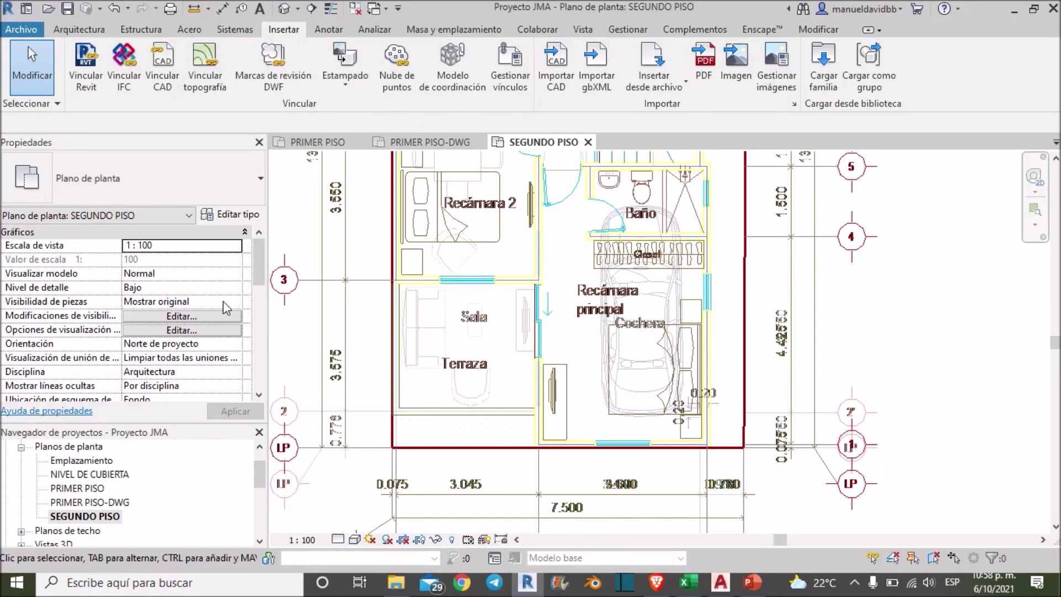
scroll(225, 307, "down", 2)
scroll(224, 308, "down", 2)
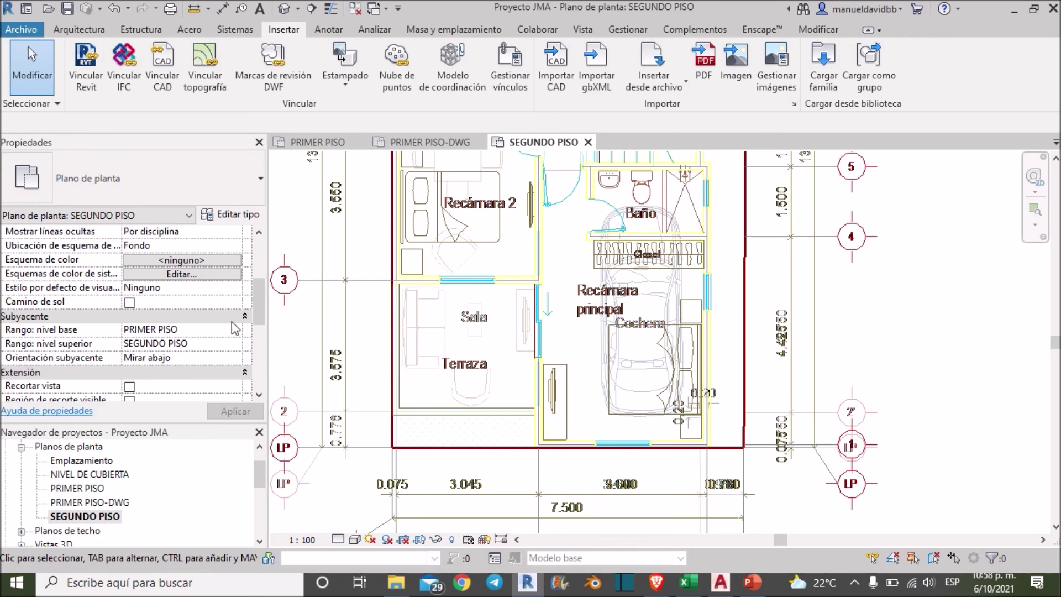
scroll(235, 334, "down", 3)
scroll(231, 339, "up", 3)
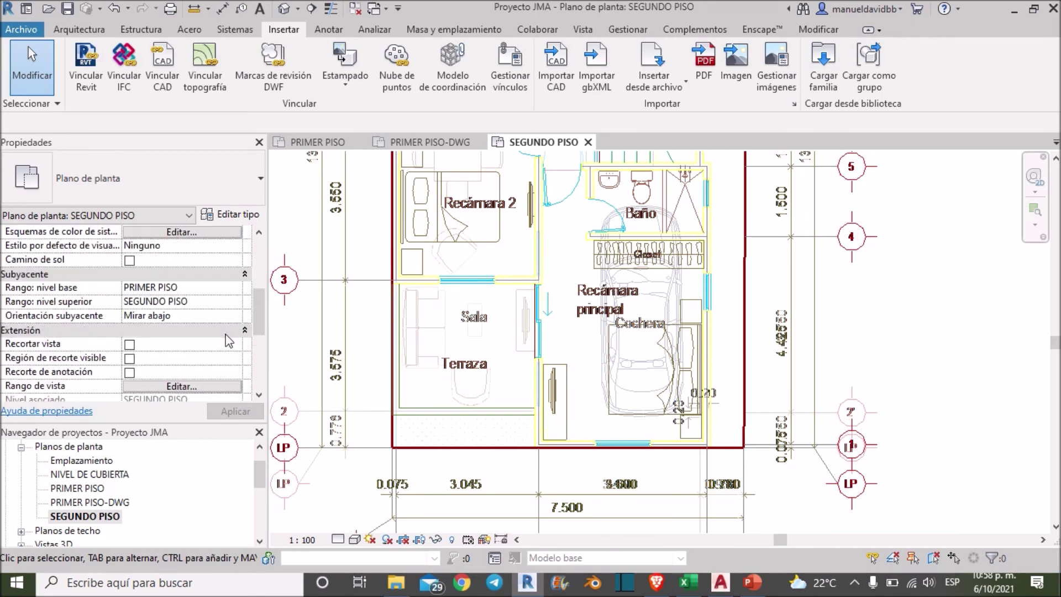
scroll(229, 342, "up", 2)
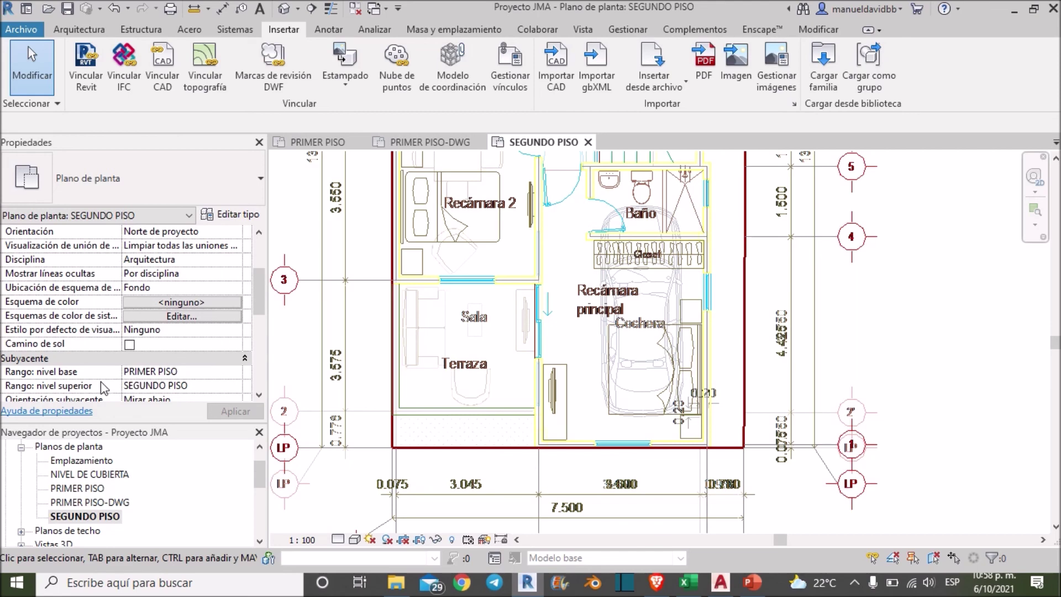
left_click(224, 375)
left_click(209, 386)
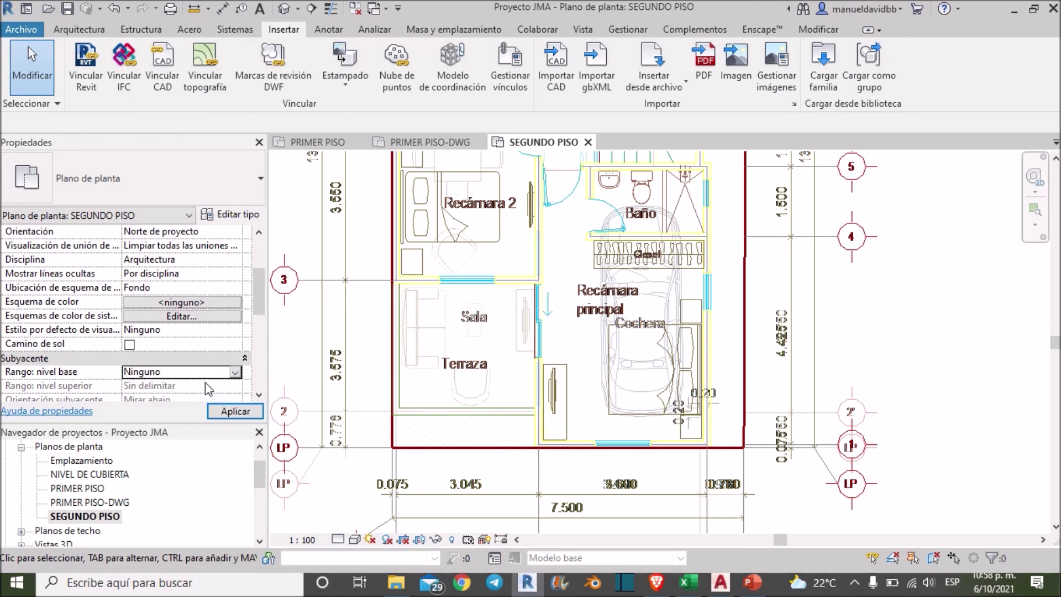
left_click(235, 411)
Step: Bring the whole second-floor plan into view and check the imported drawing by selecting it
scroll(832, 322, "down", 3)
middle_click_drag(901, 250, 762, 300)
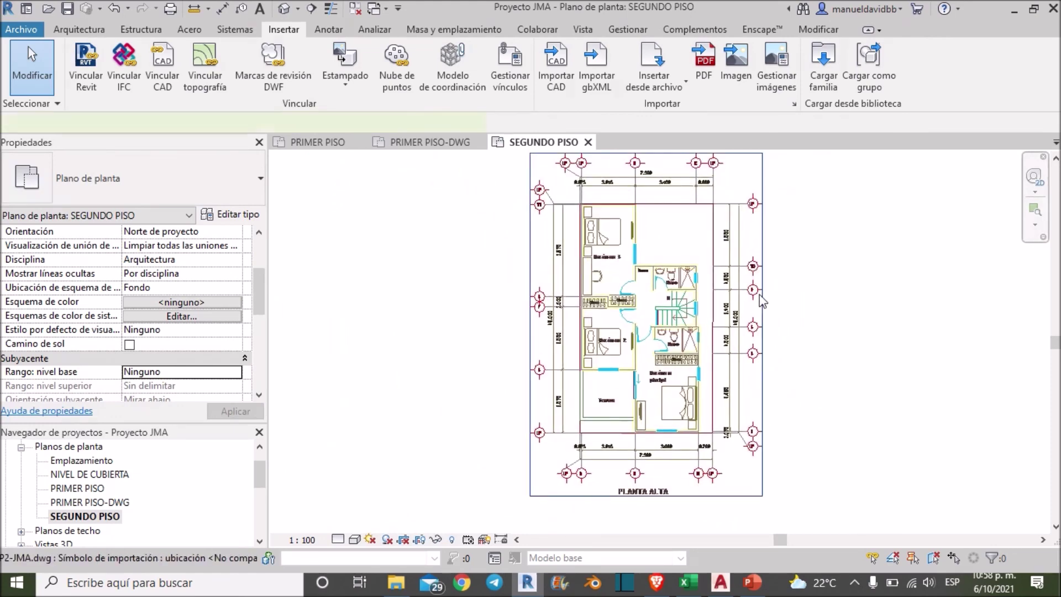
left_click(762, 300)
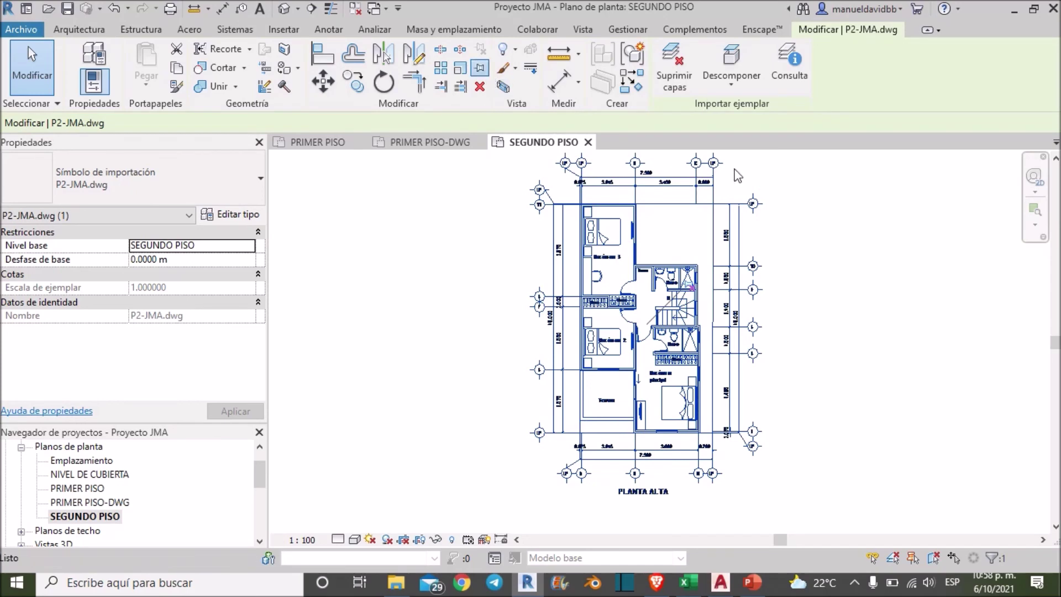
left_click(897, 351)
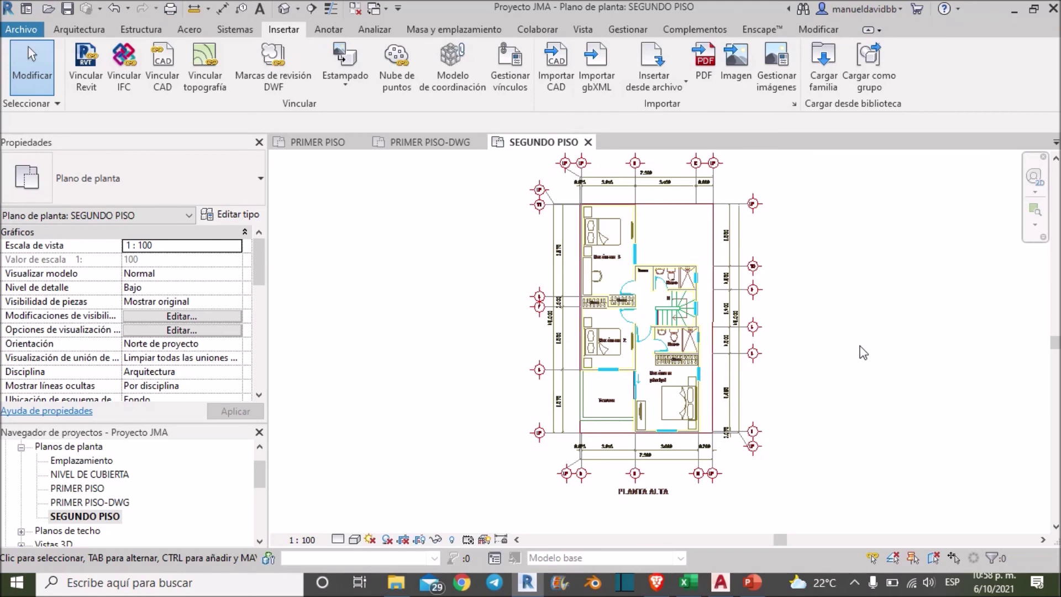
Step: Switch to the PRIMER PISO-DWG view, then to the PRIMER PISO plan view
left_click(420, 146)
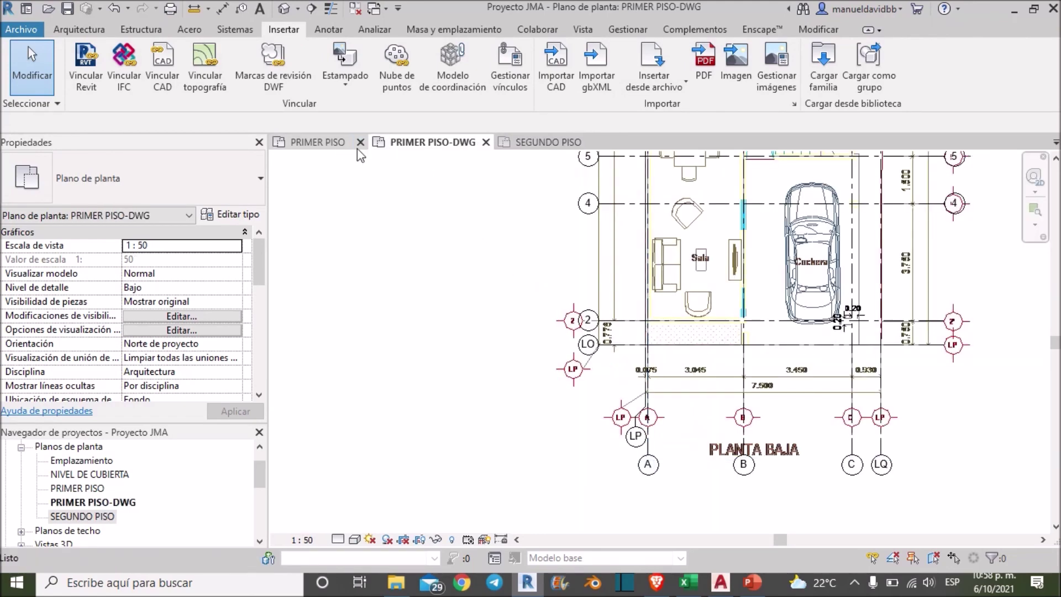
left_click(357, 148)
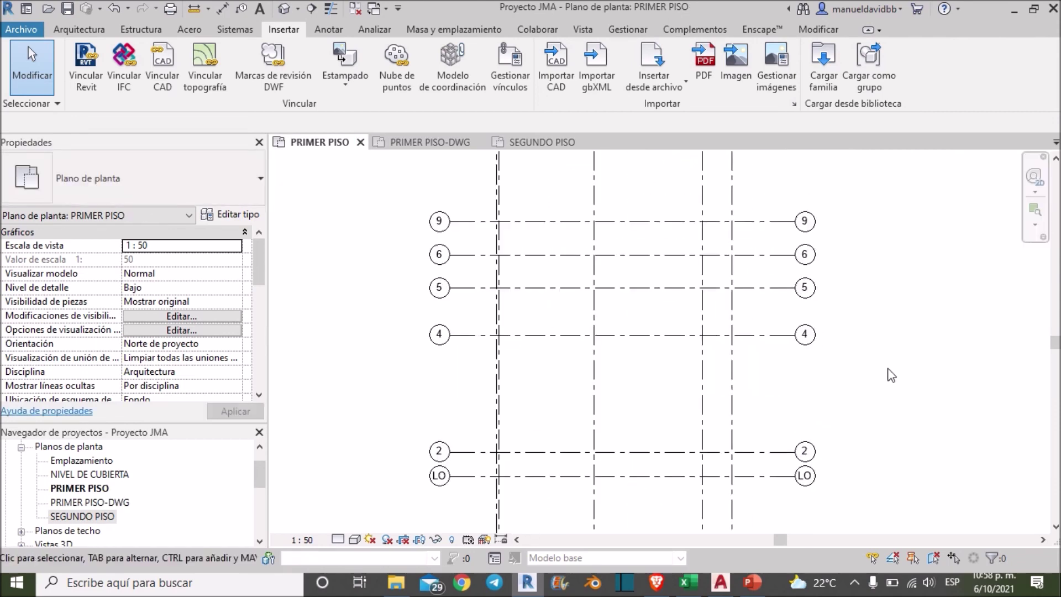